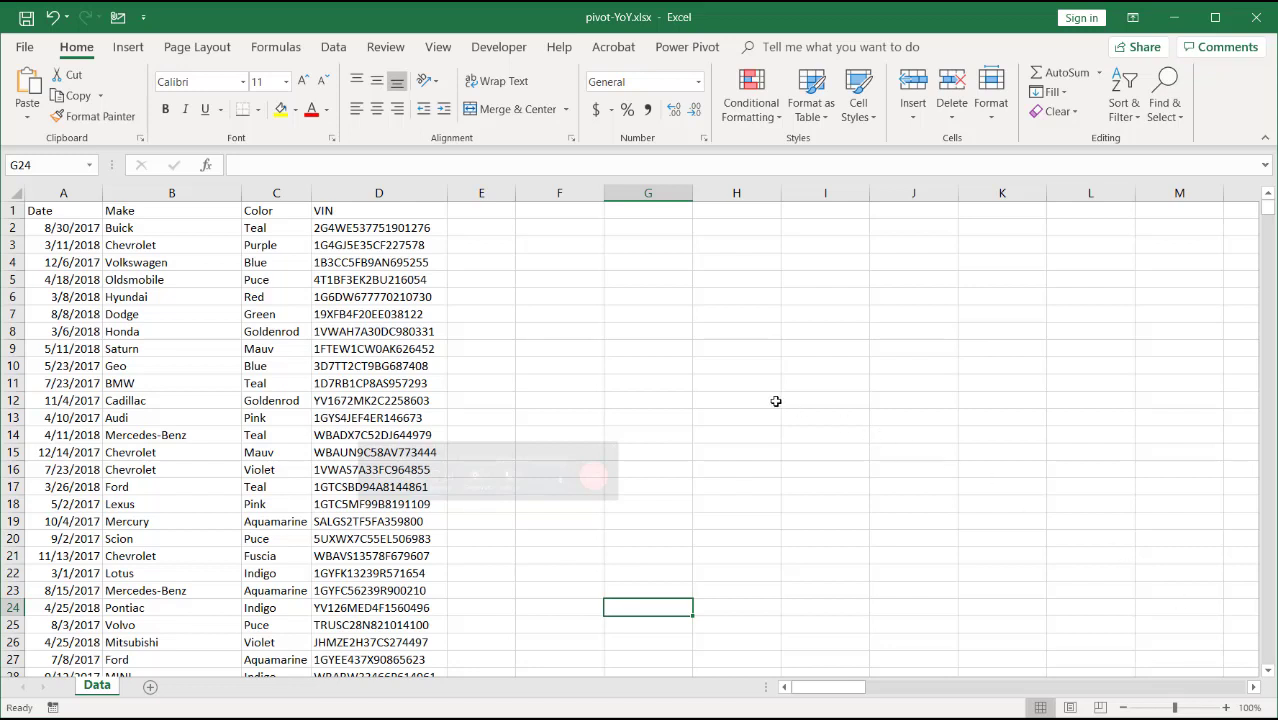
- Select a cell inside the car sales data range
click(313, 348)
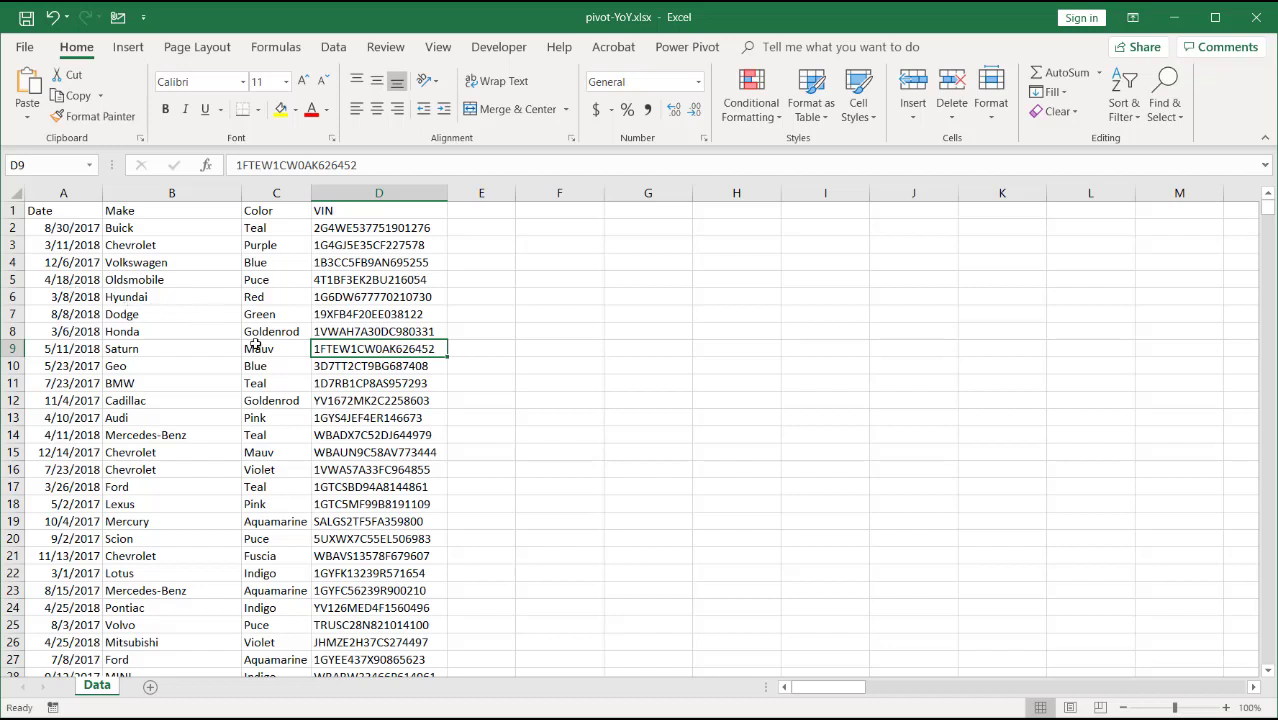
- Insert an empty PivotTable from the car sales data at cell G1 on the existing Data sheet
click(128, 47)
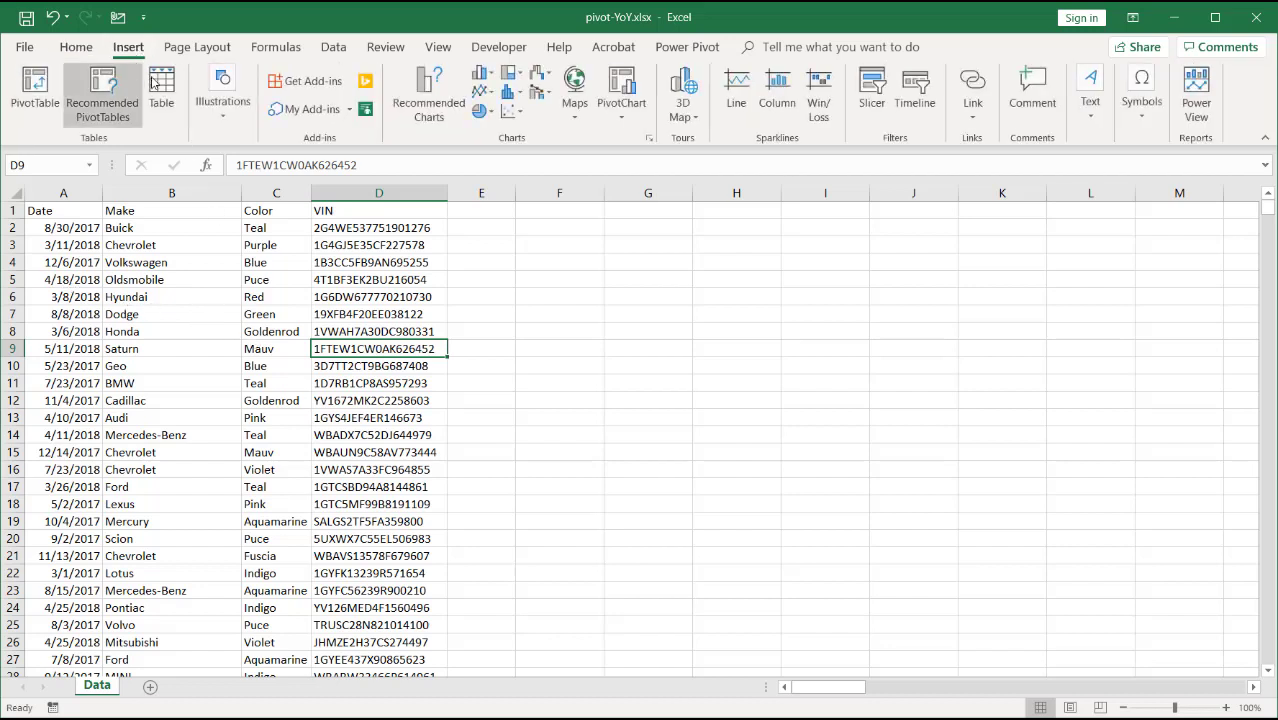
click(50, 92)
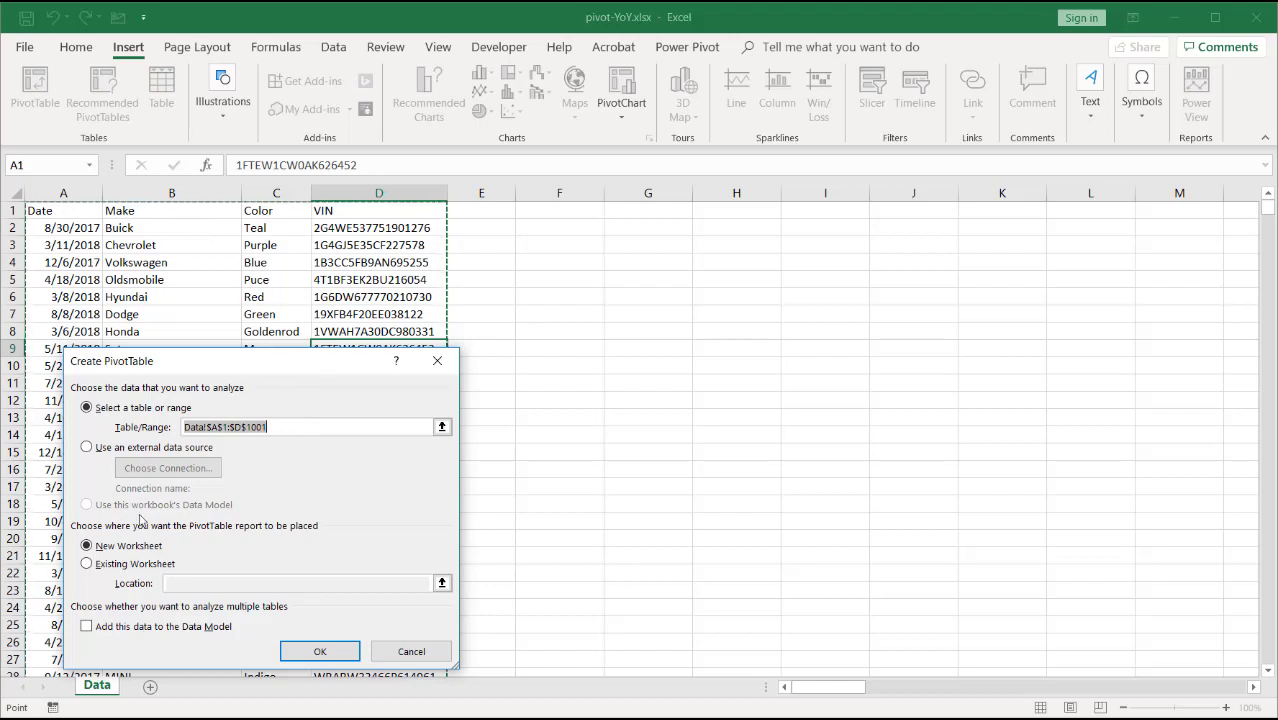
click(88, 563)
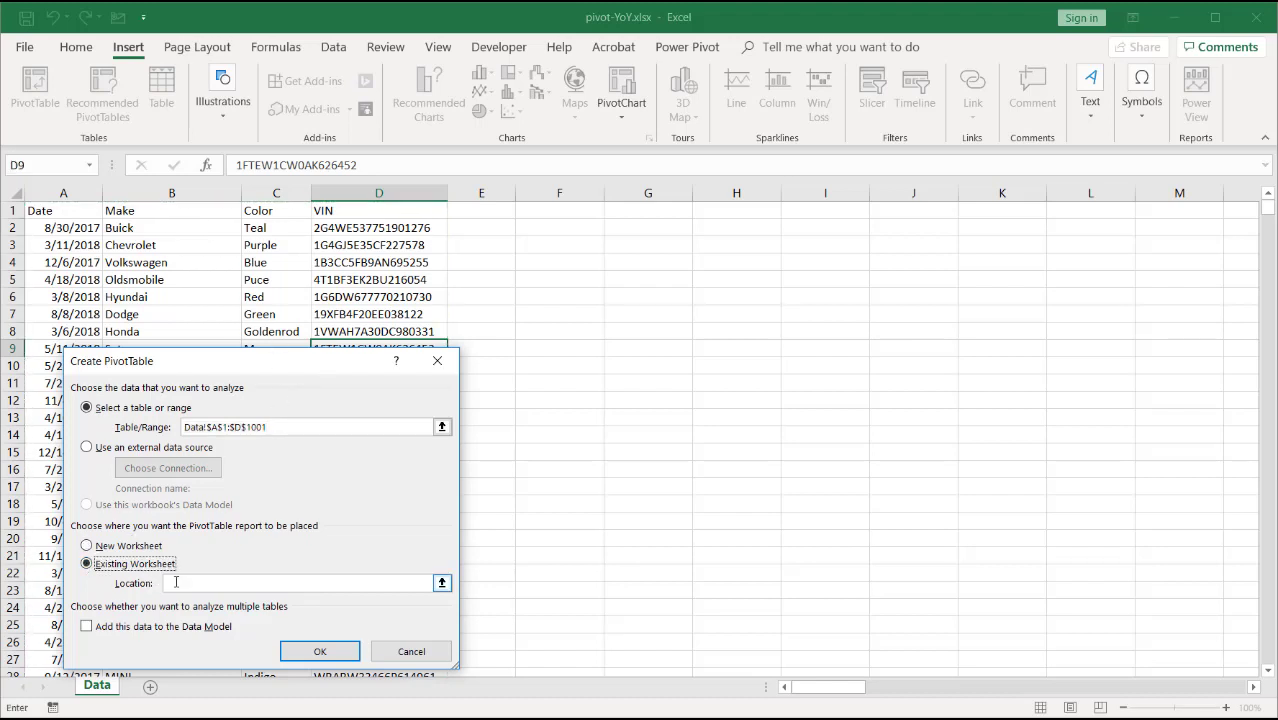
click(630, 210)
click(320, 651)
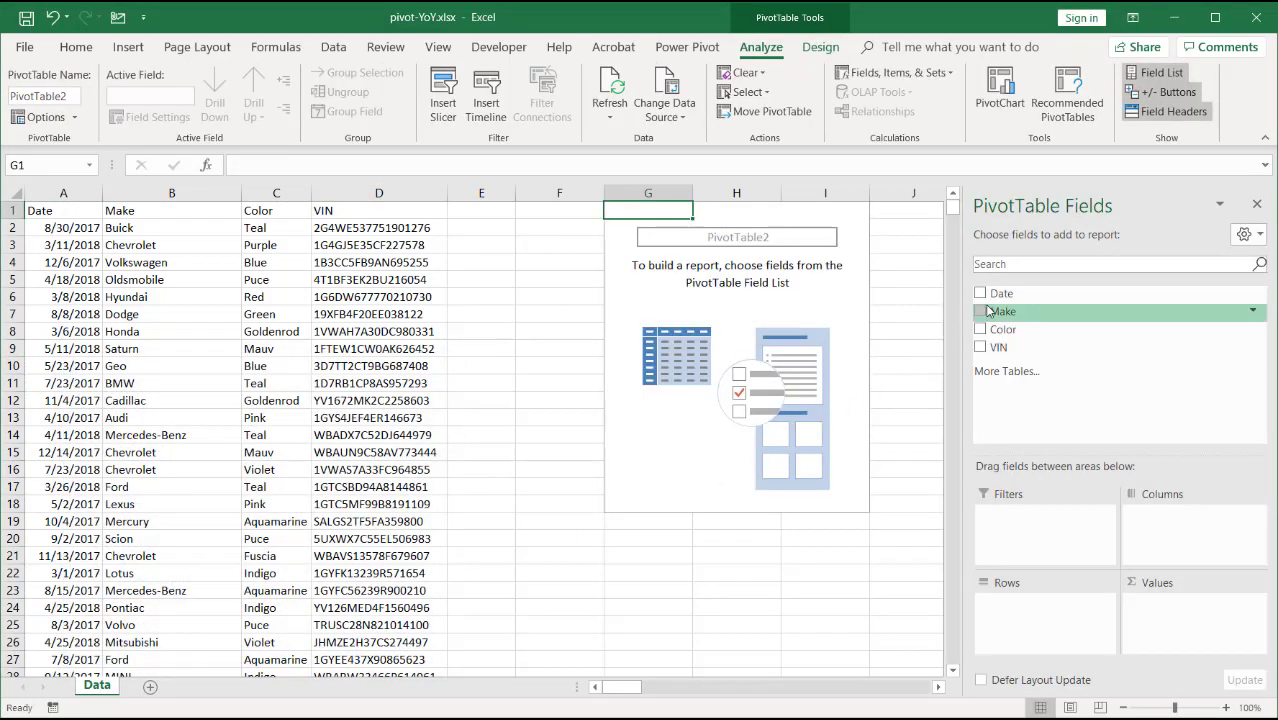
- Add Date to the pivot rows and Make to Values as a count
click(997, 296)
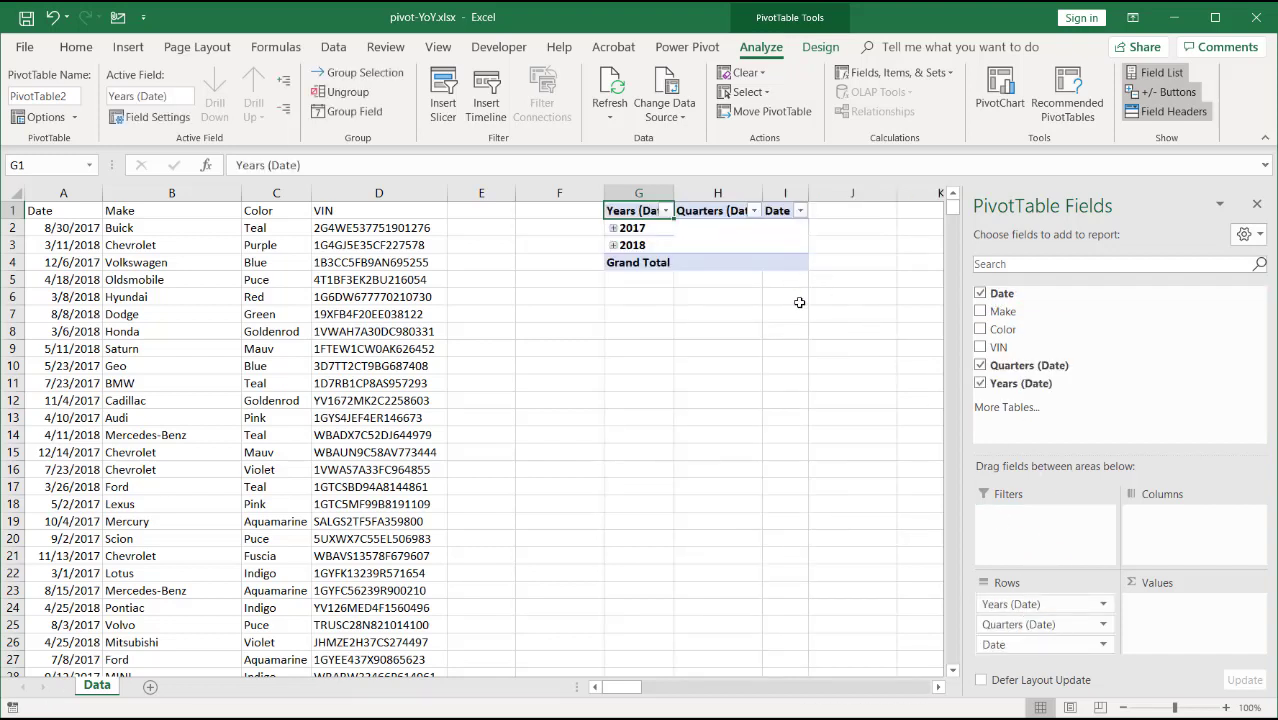
drag(1003, 311, 1215, 632)
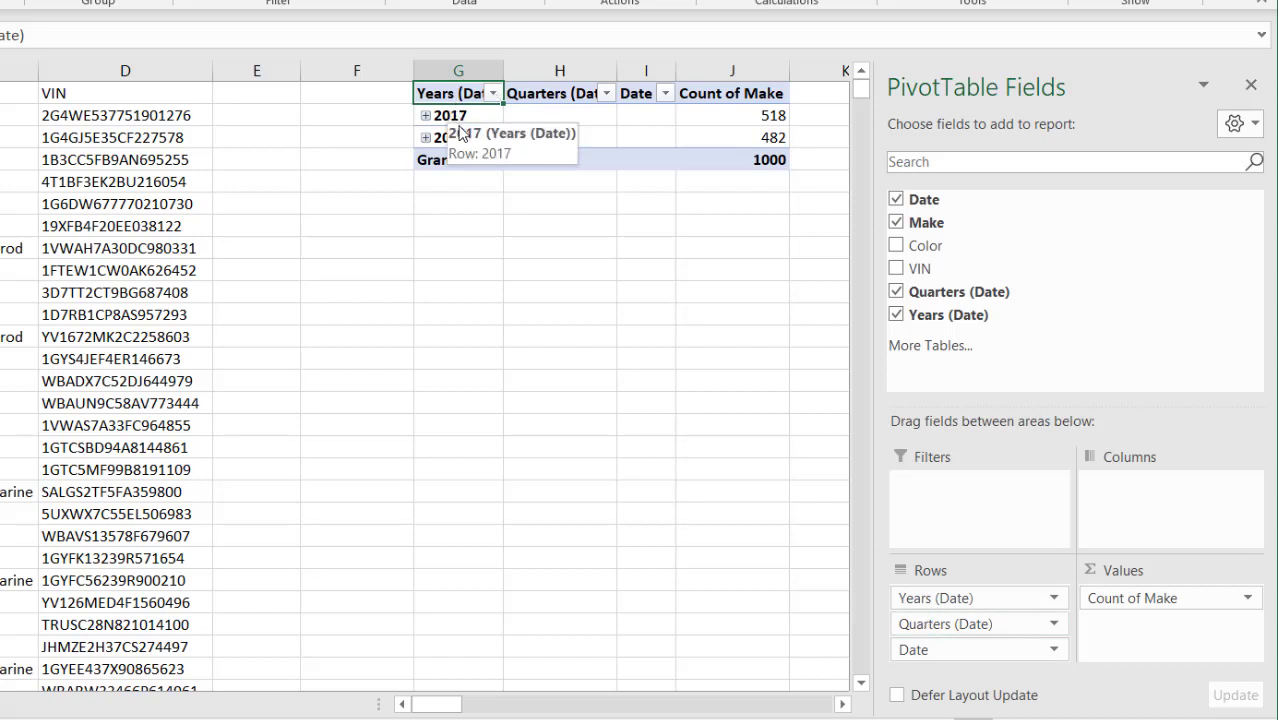
- Ungroup the 2017 year label so the pivot lists individual dates
right_click(456, 118)
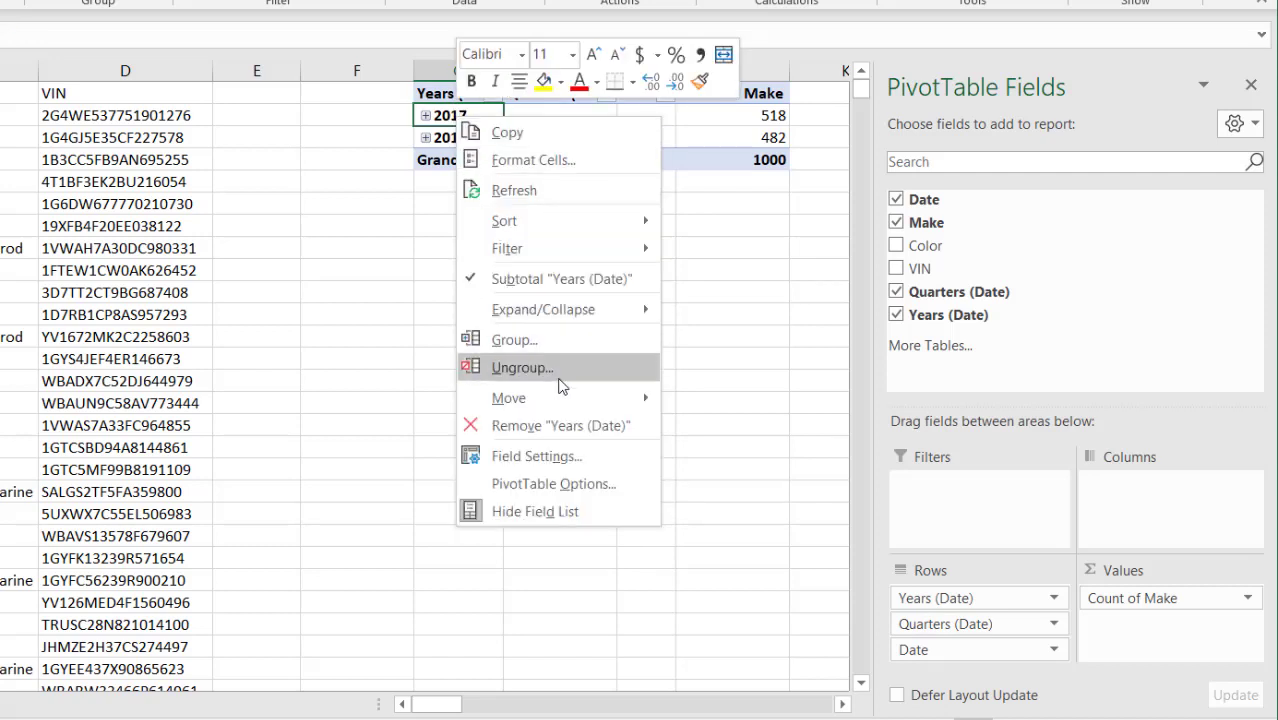
click(593, 371)
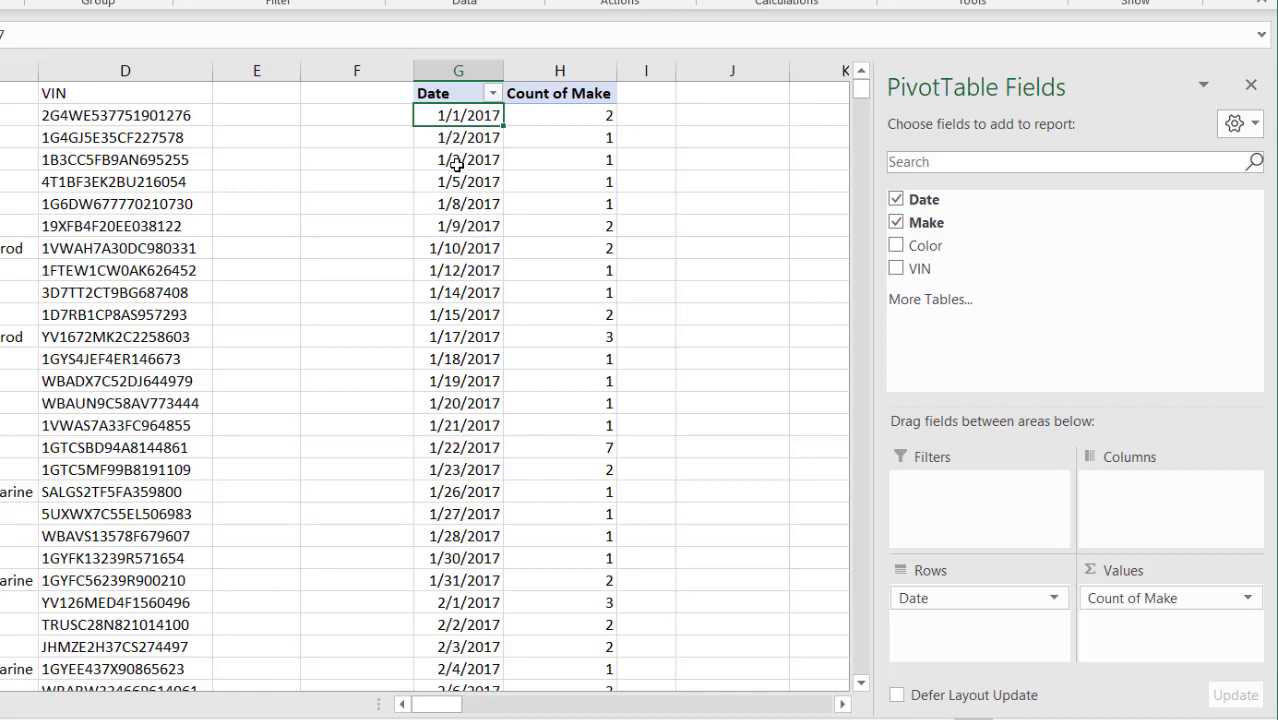
click(455, 161)
- Group the pivot dates by Months, Quarters and Years
right_click(456, 164)
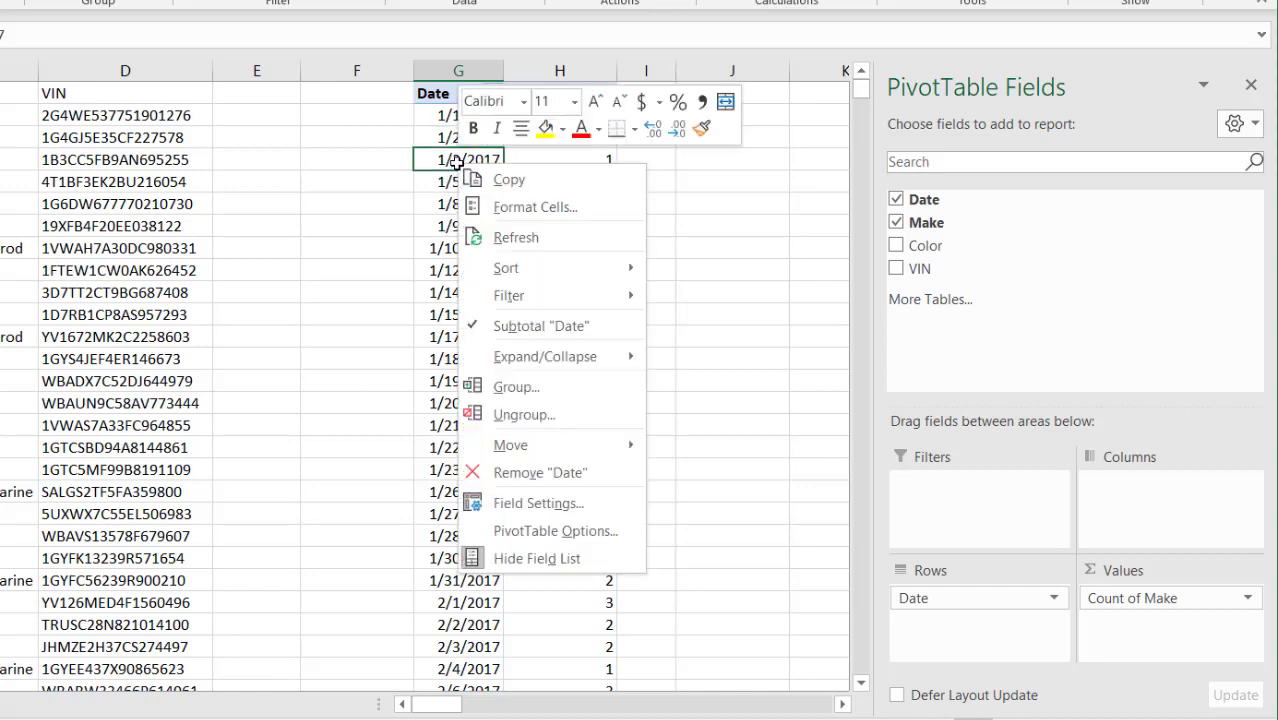
click(536, 392)
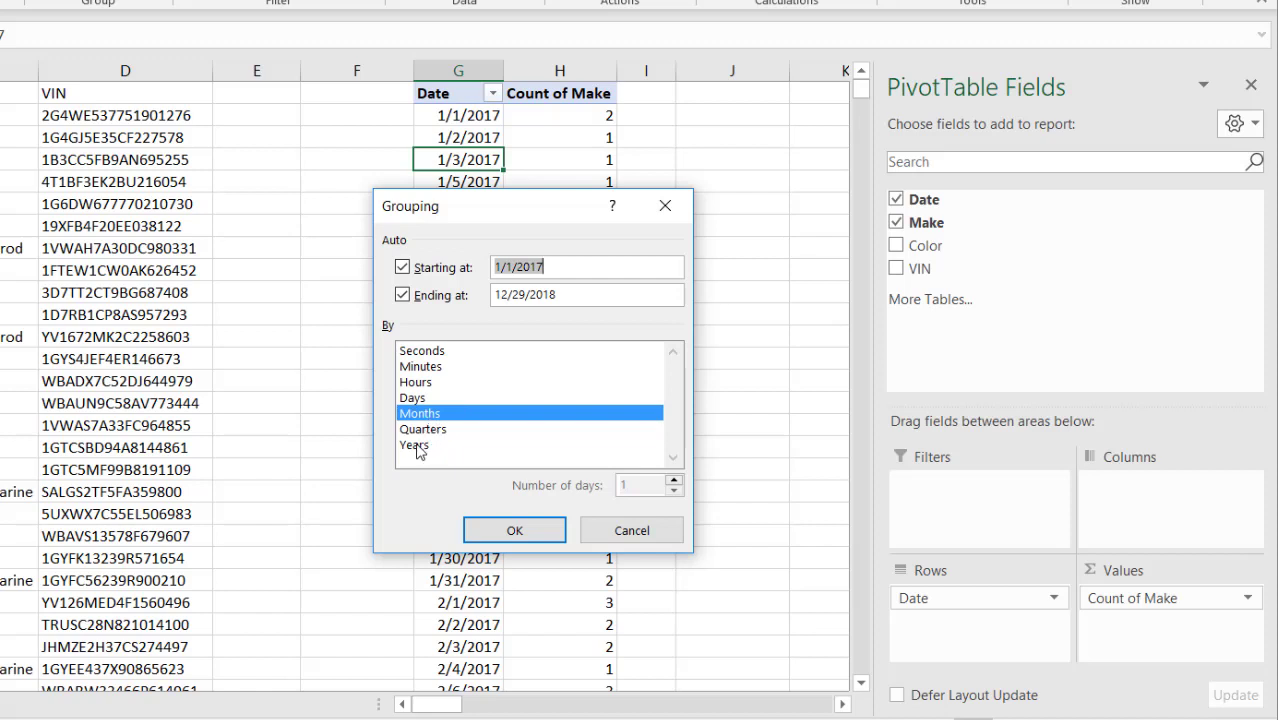
ctrl+click(422, 429)
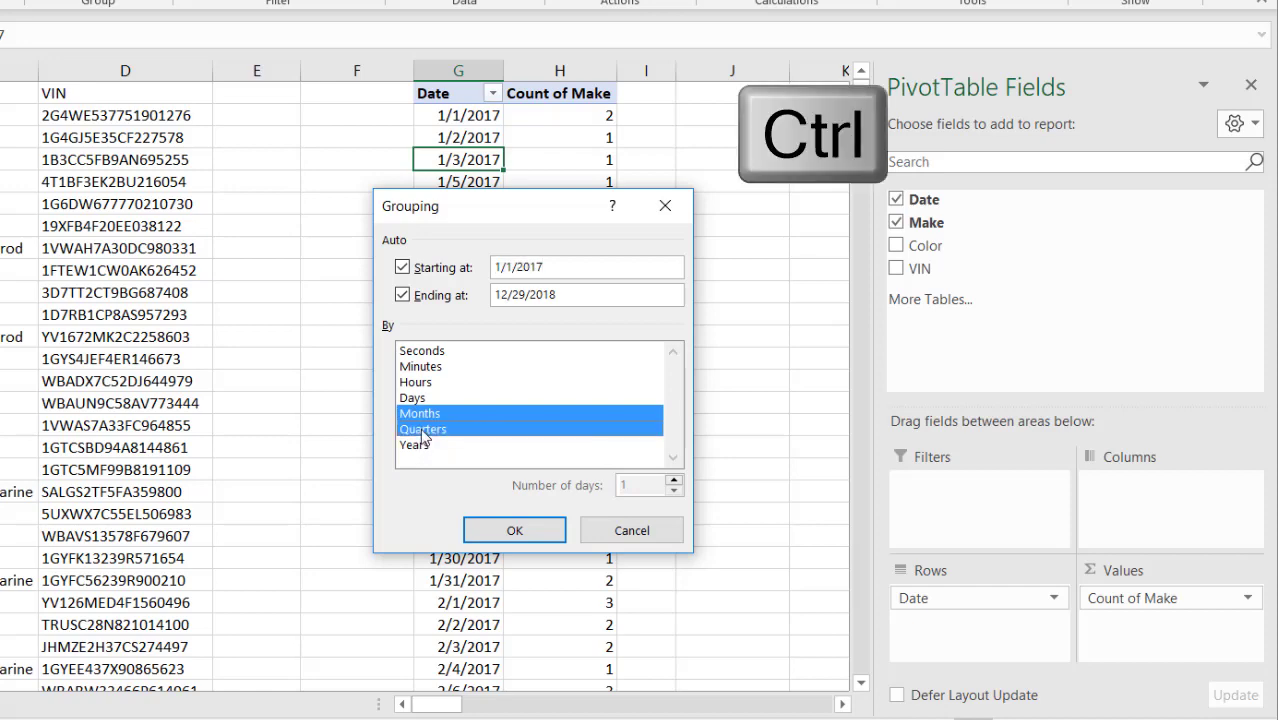
ctrl+click(421, 451)
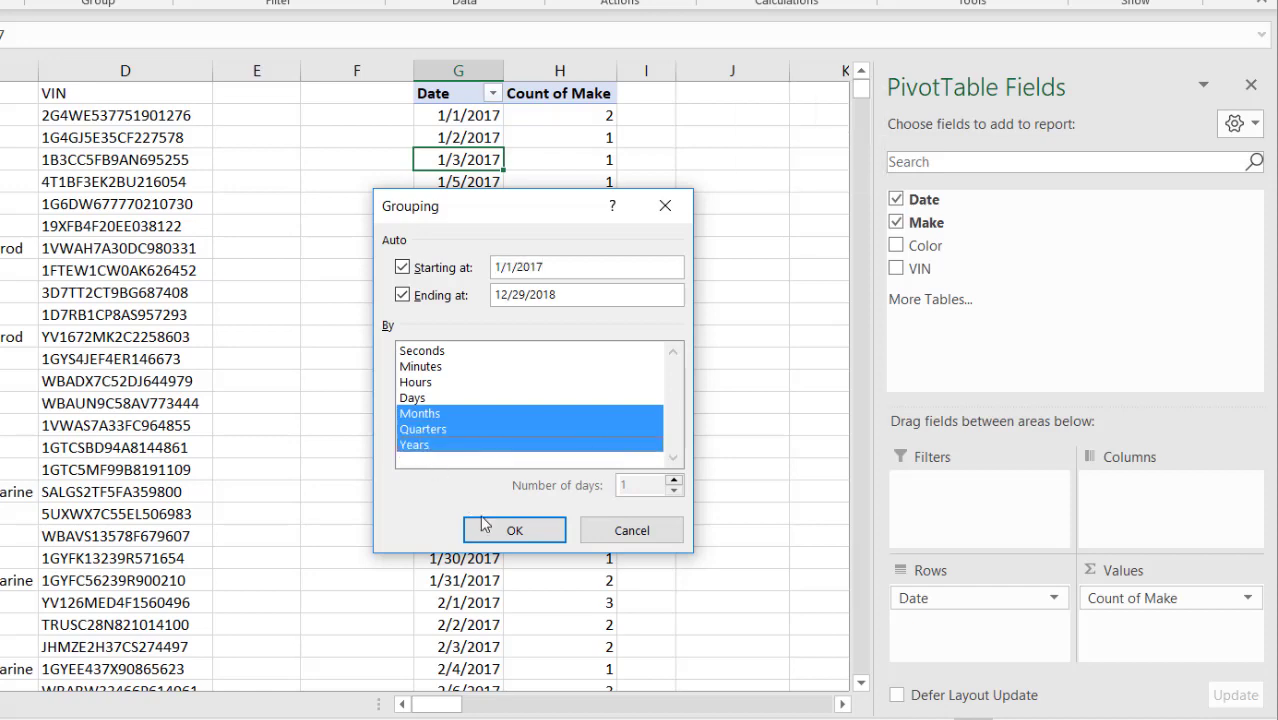
click(512, 531)
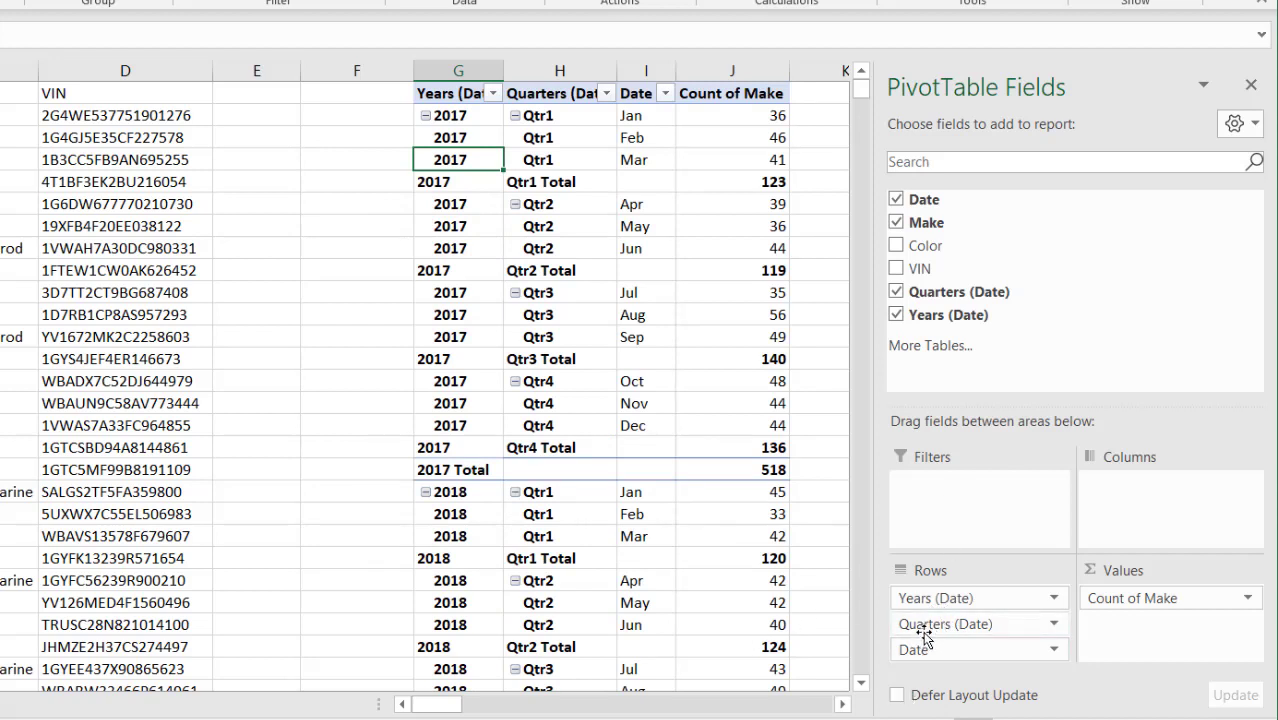
- Remove Quarters from the pivot rows and move Years into Columns
drag(928, 633, 722, 580)
drag(941, 600, 1150, 515)
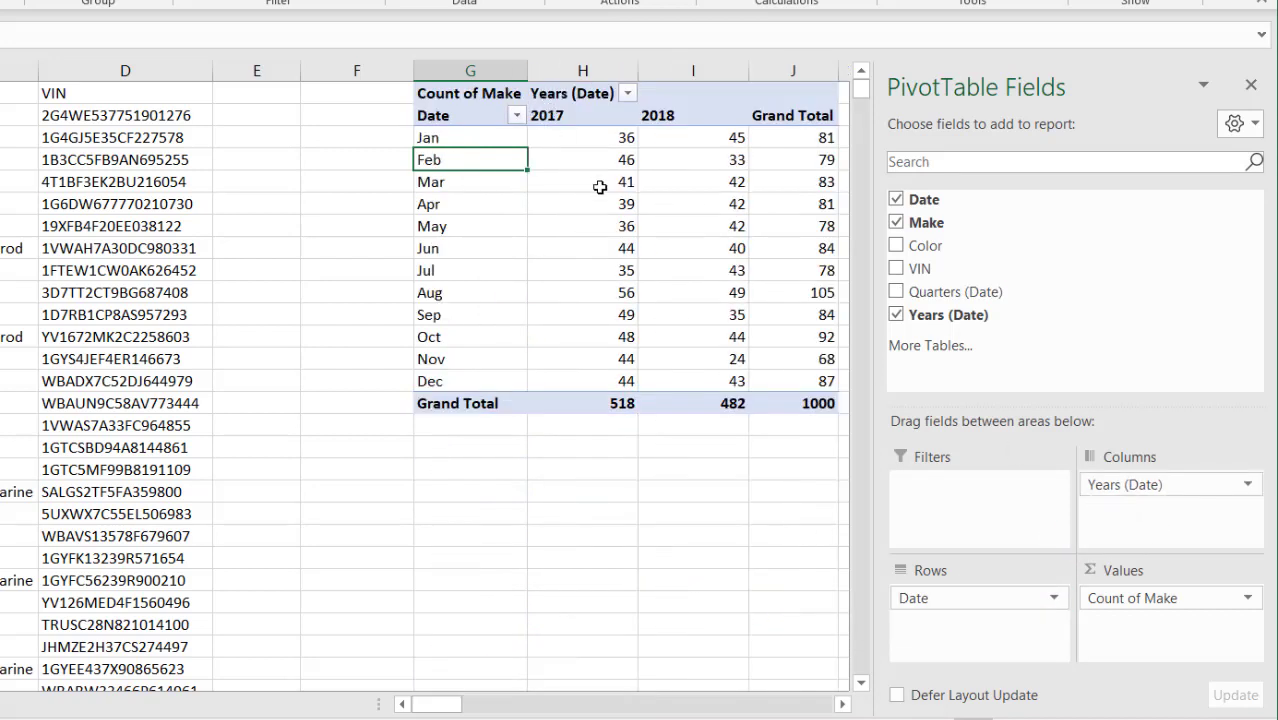
- Remove both the Grand Total column and the Grand Total row from the monthly pivot
right_click(782, 115)
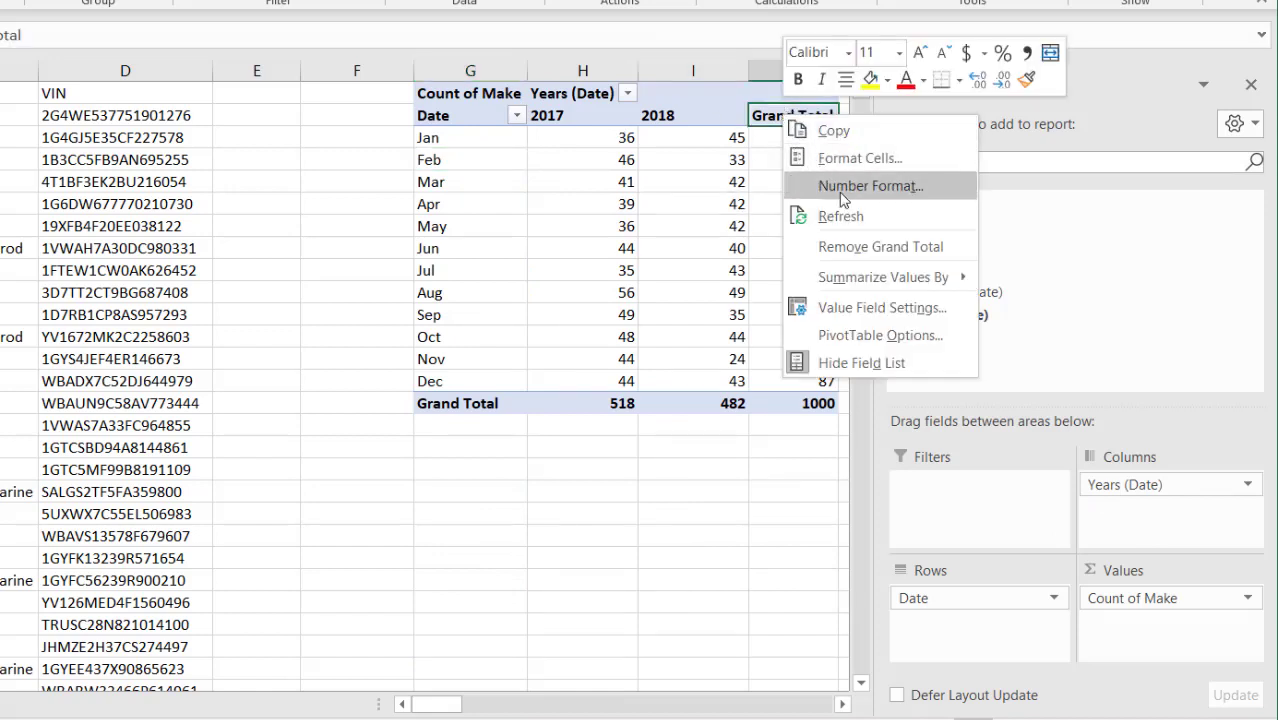
click(845, 246)
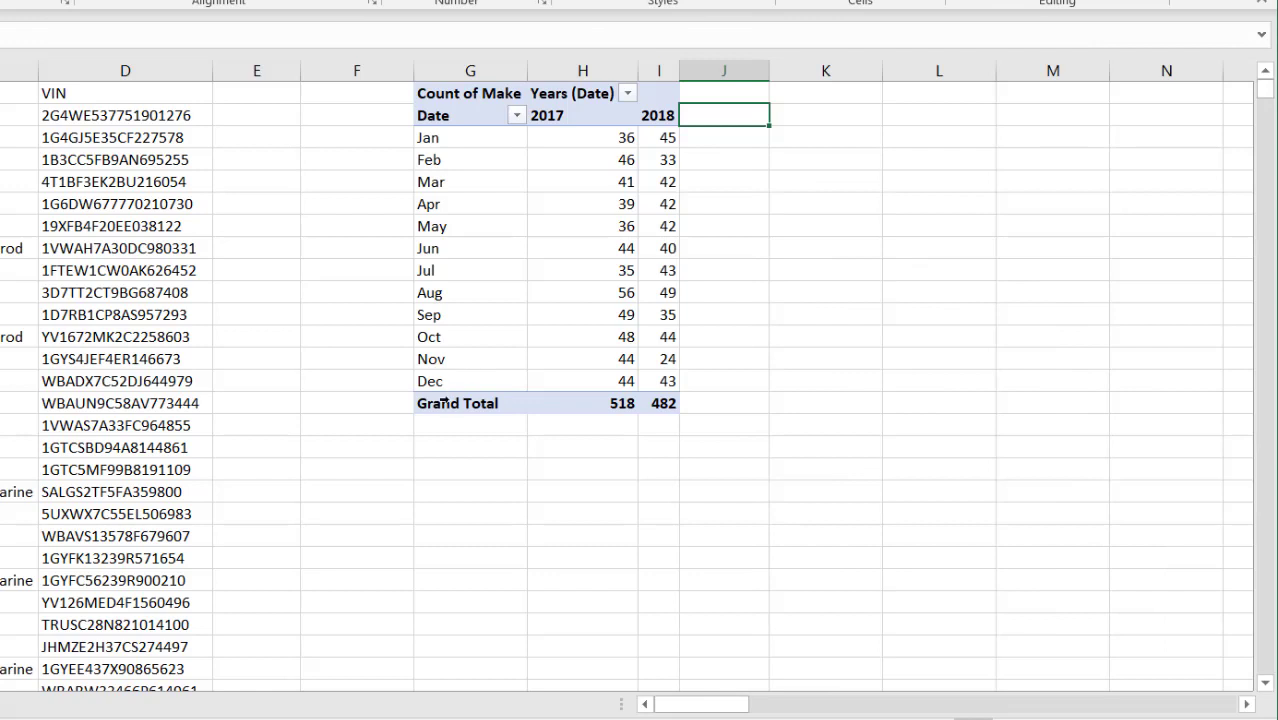
click(440, 403)
right_click(446, 405)
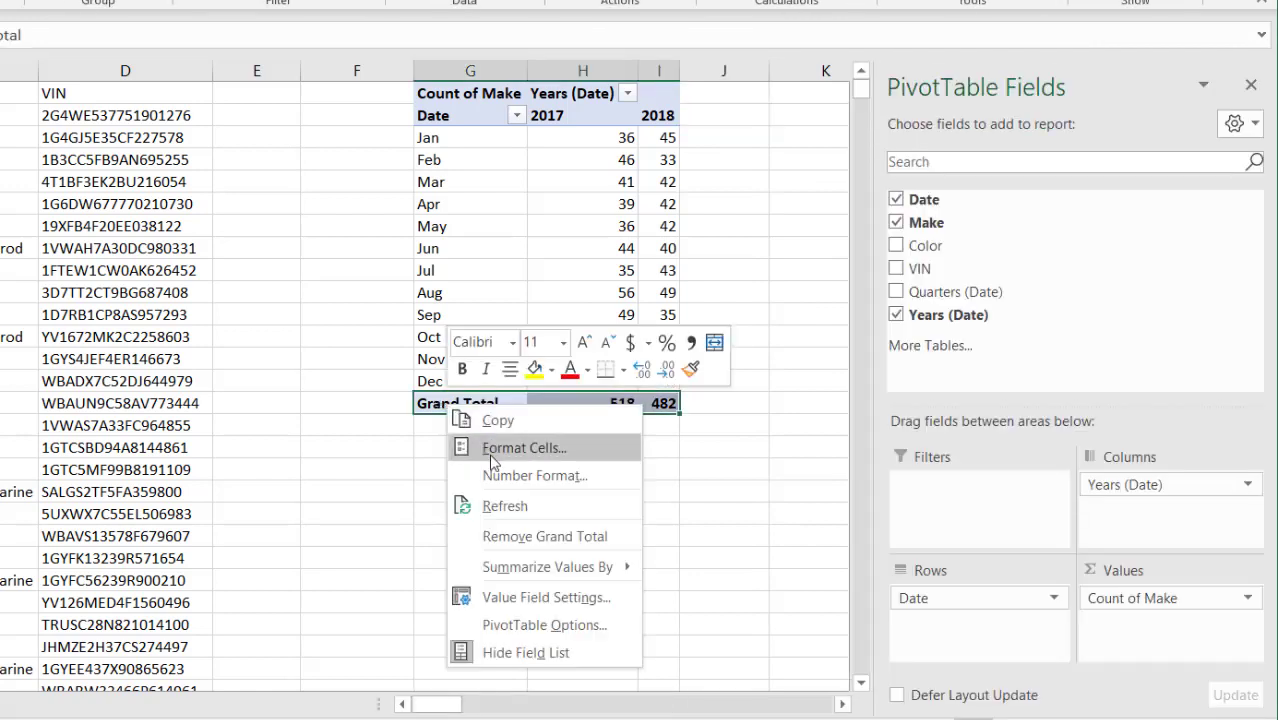
click(547, 537)
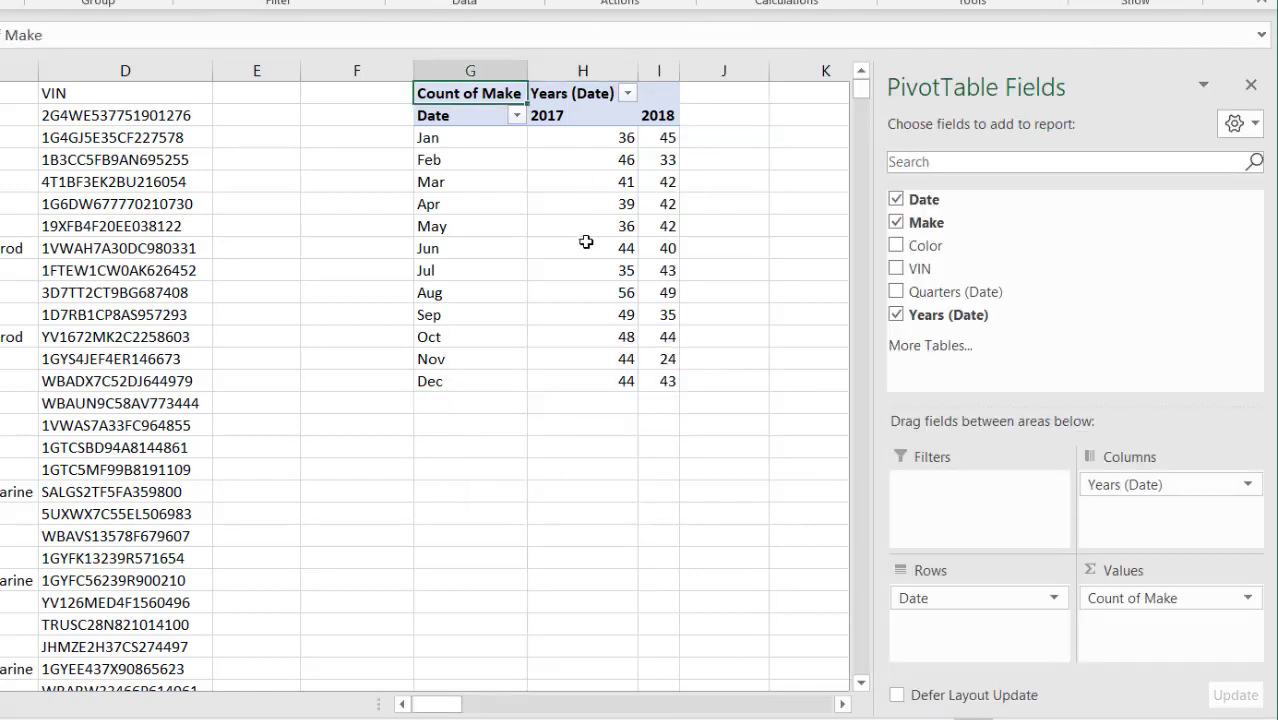
mouse_move(596, 160)
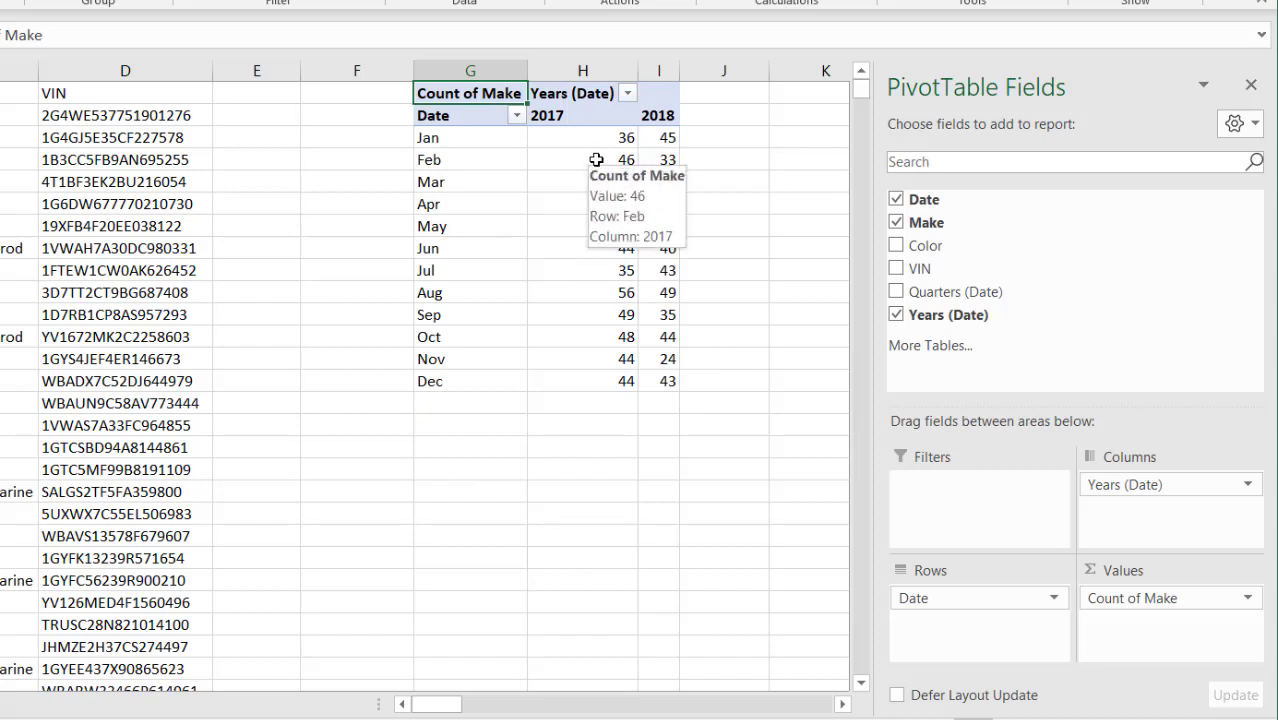
click(575, 182)
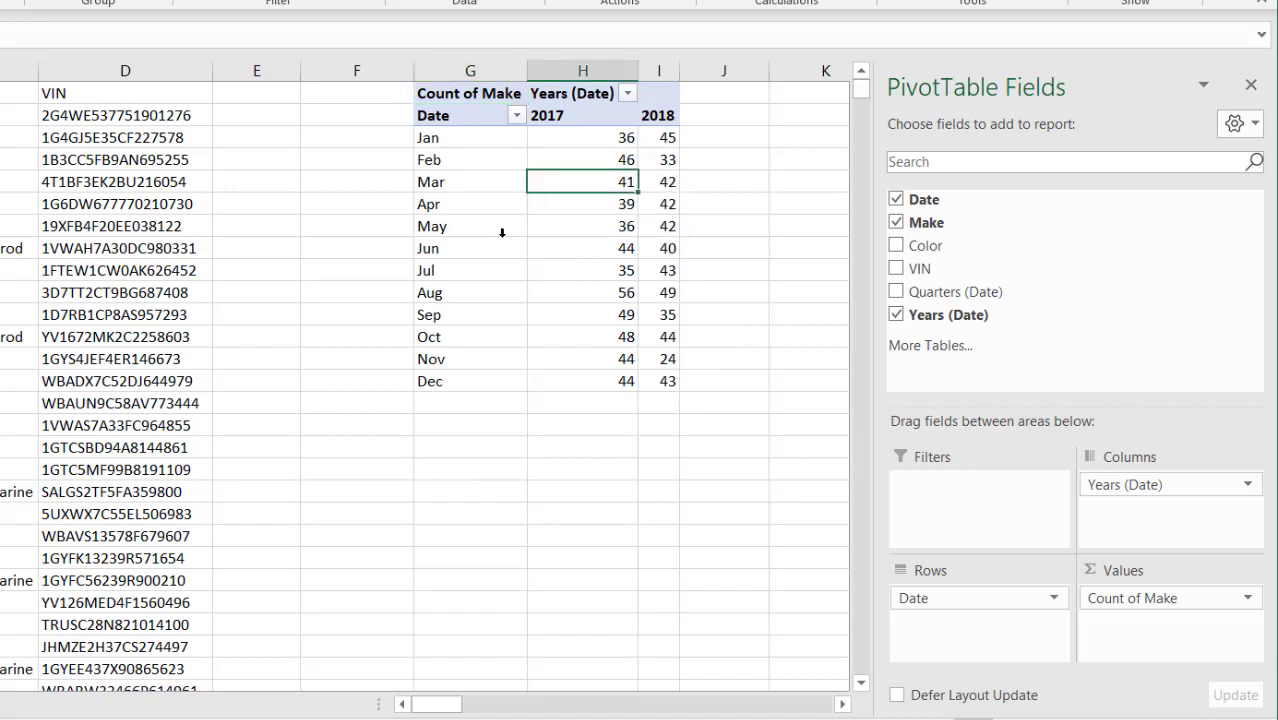
- Insert two blank columns at column F, pushing the pivot to column I
click(341, 72)
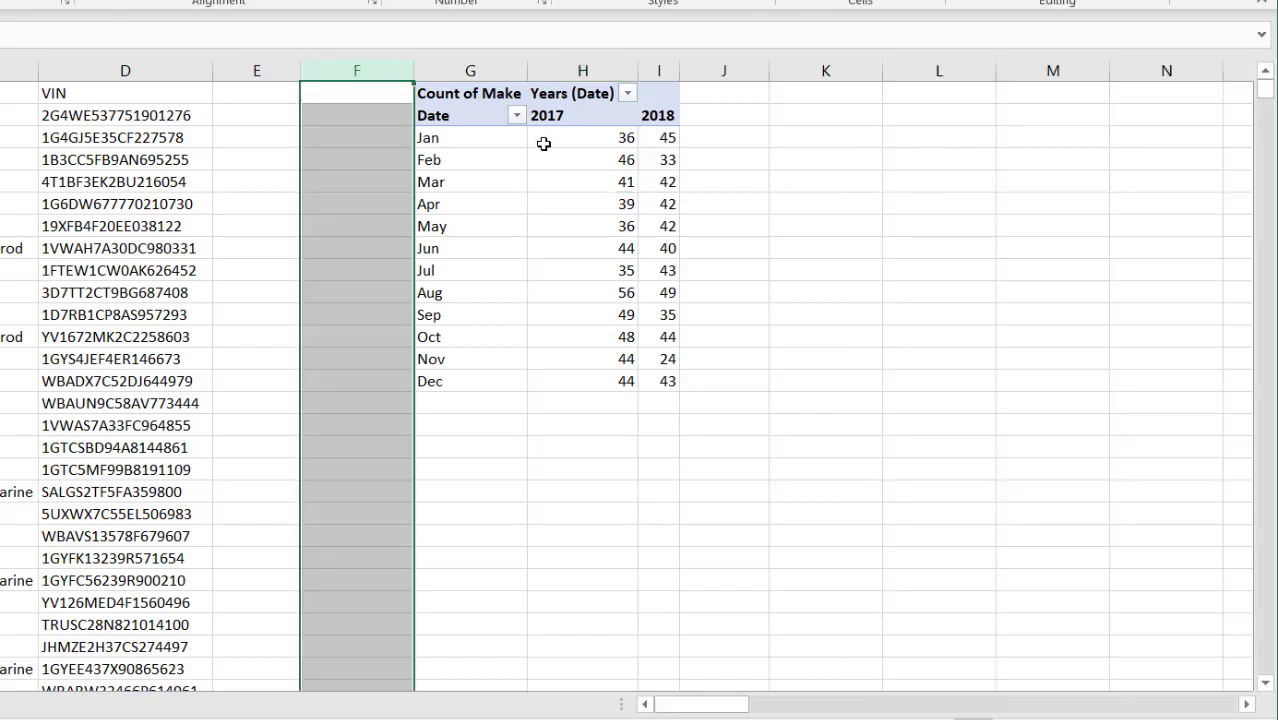
right_click(325, 66)
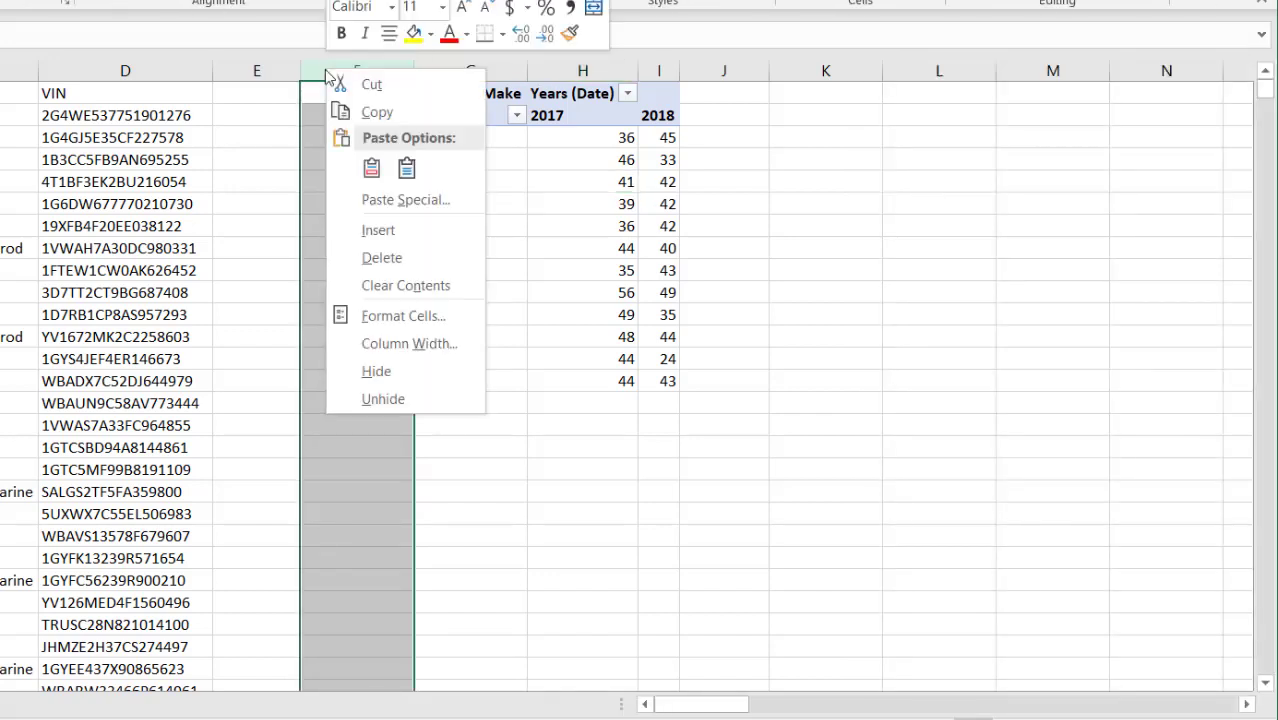
click(440, 231)
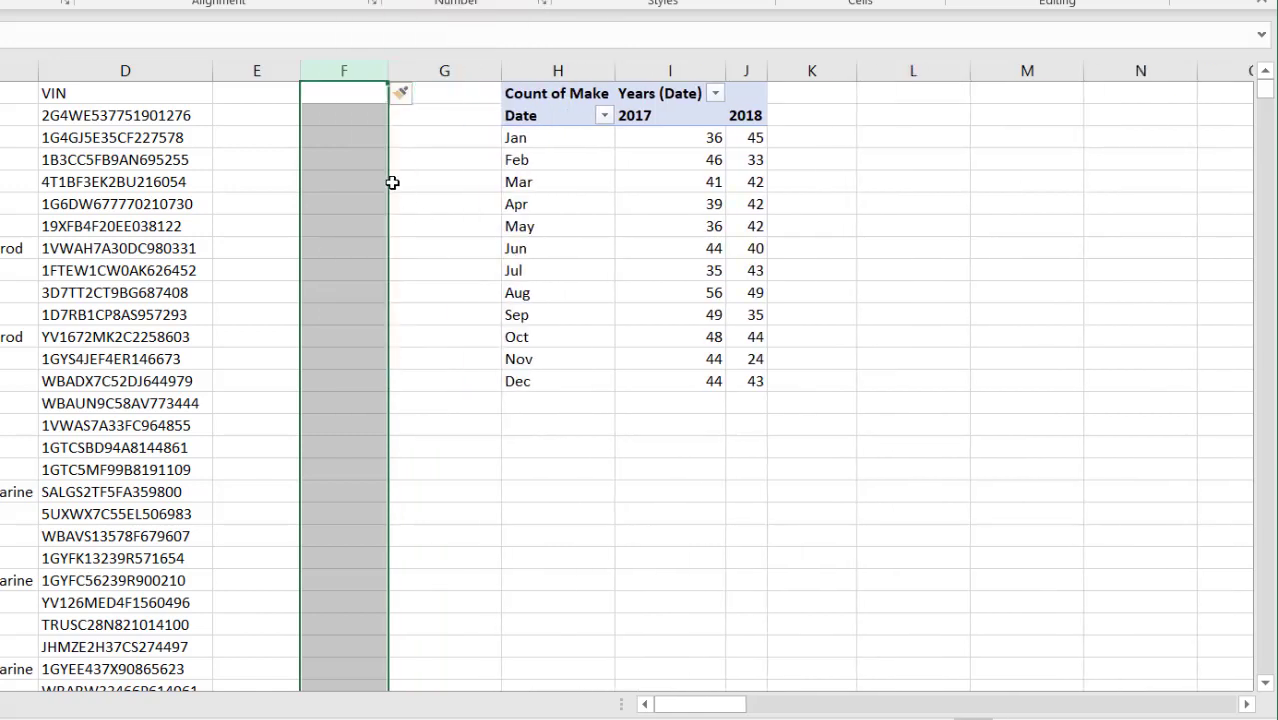
right_click(342, 70)
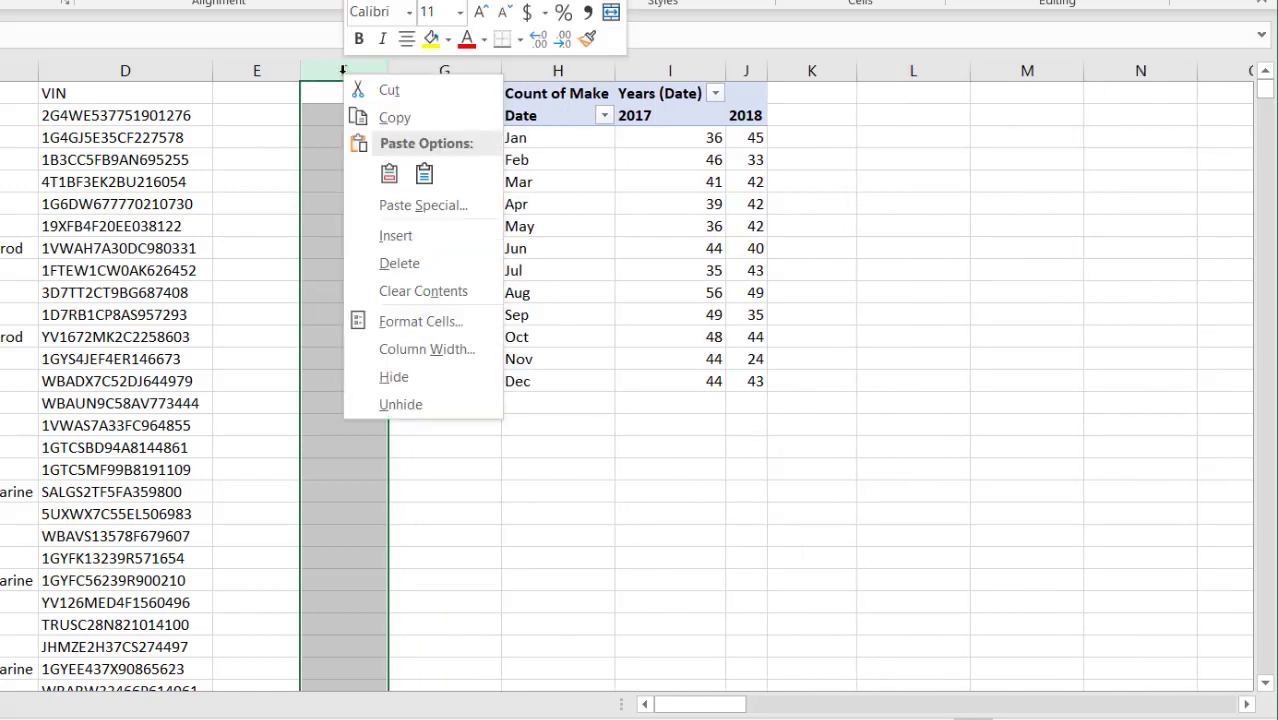
click(422, 241)
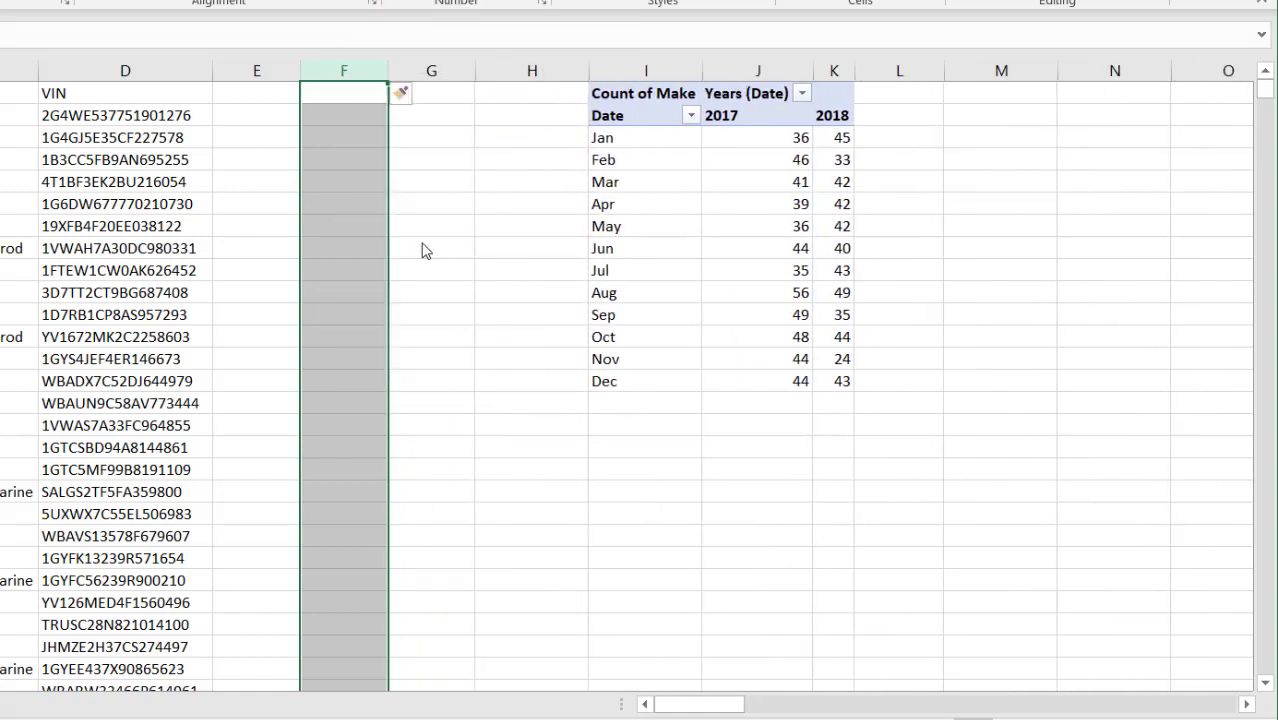
- Enter =K3-J3 in F3 for January's 2018 minus 2017 difference
click(335, 138)
text(=)
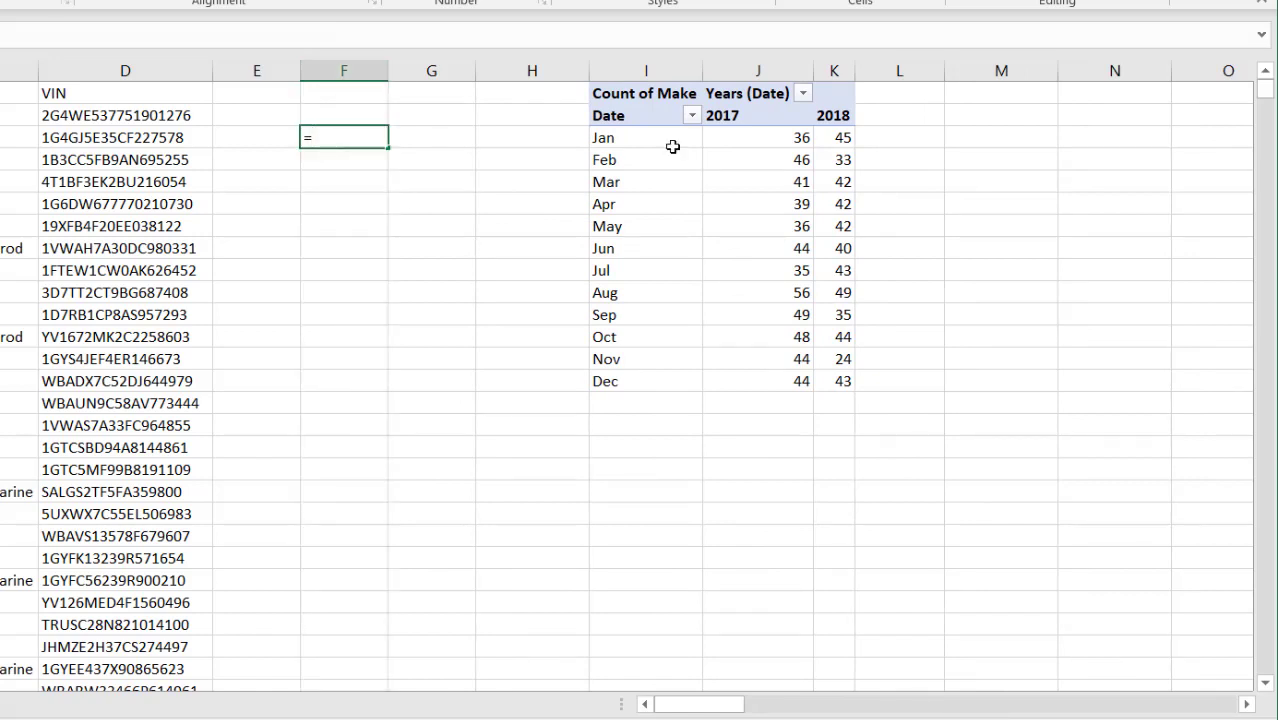
click(828, 138)
text(-)
click(779, 139)
key(Return)
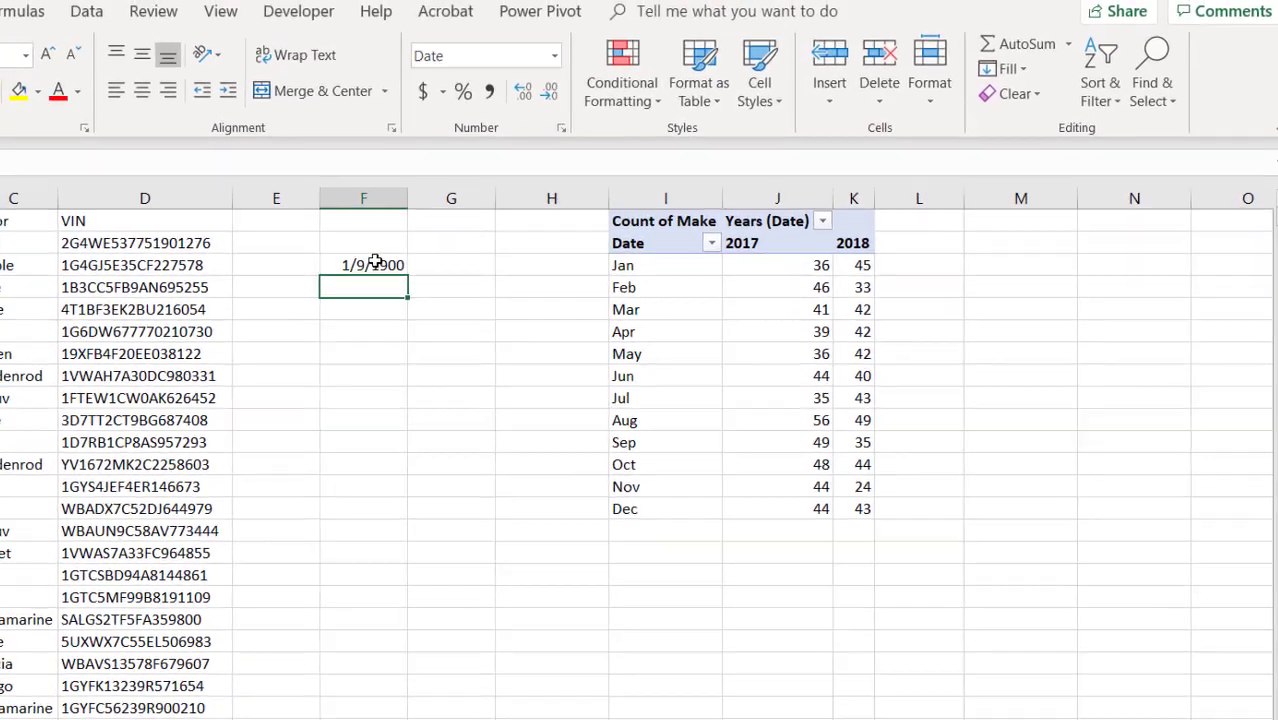
- Format F3 as General and fill the difference formula down to F14
click(353, 137)
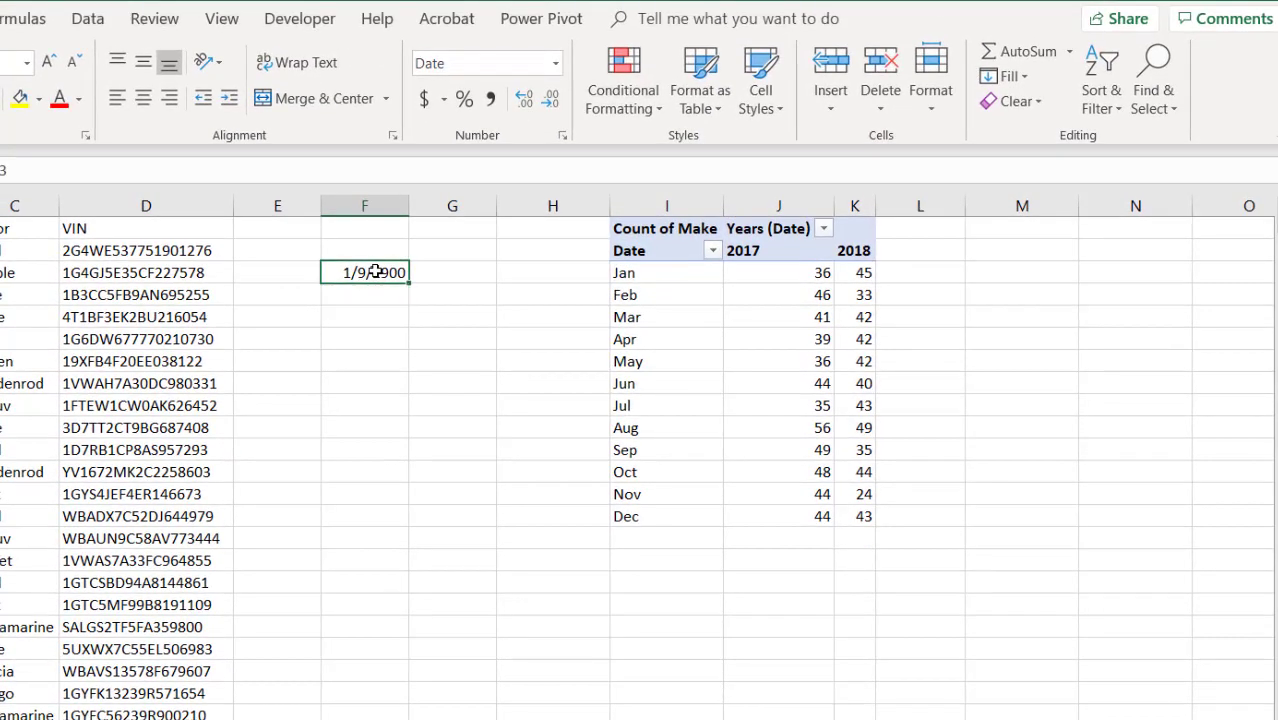
click(555, 63)
click(458, 100)
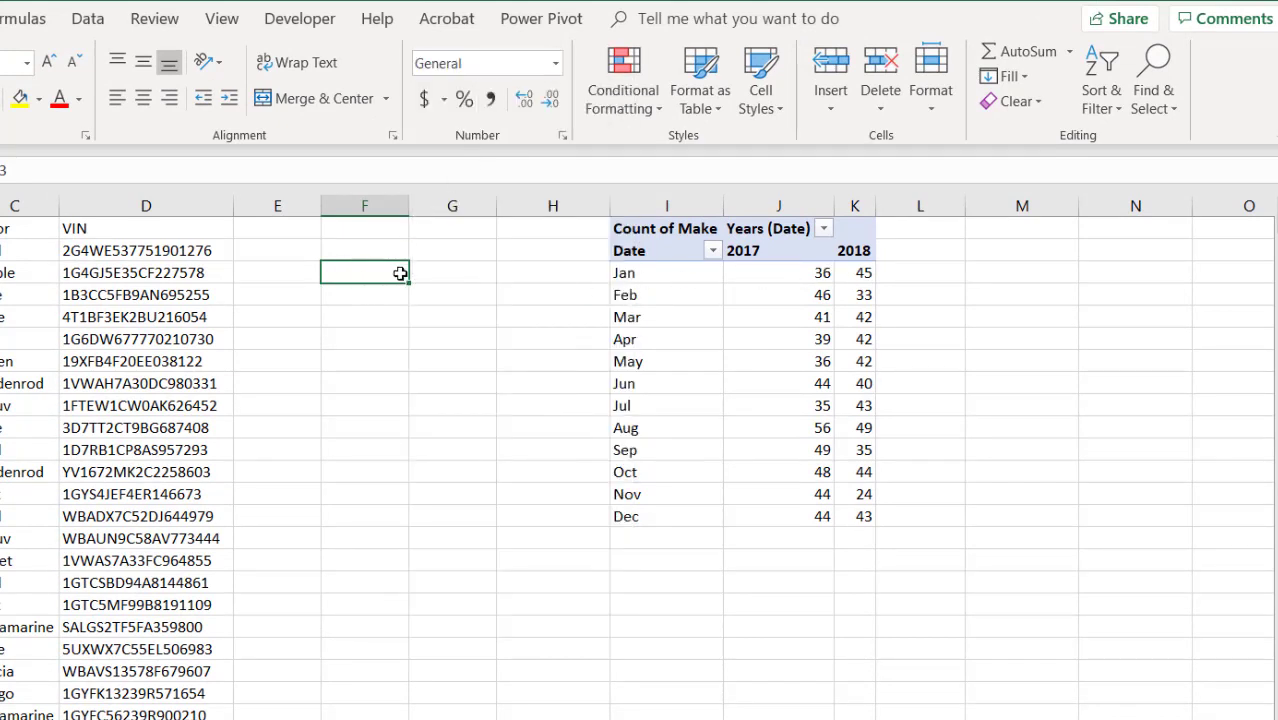
drag(410, 284, 419, 523)
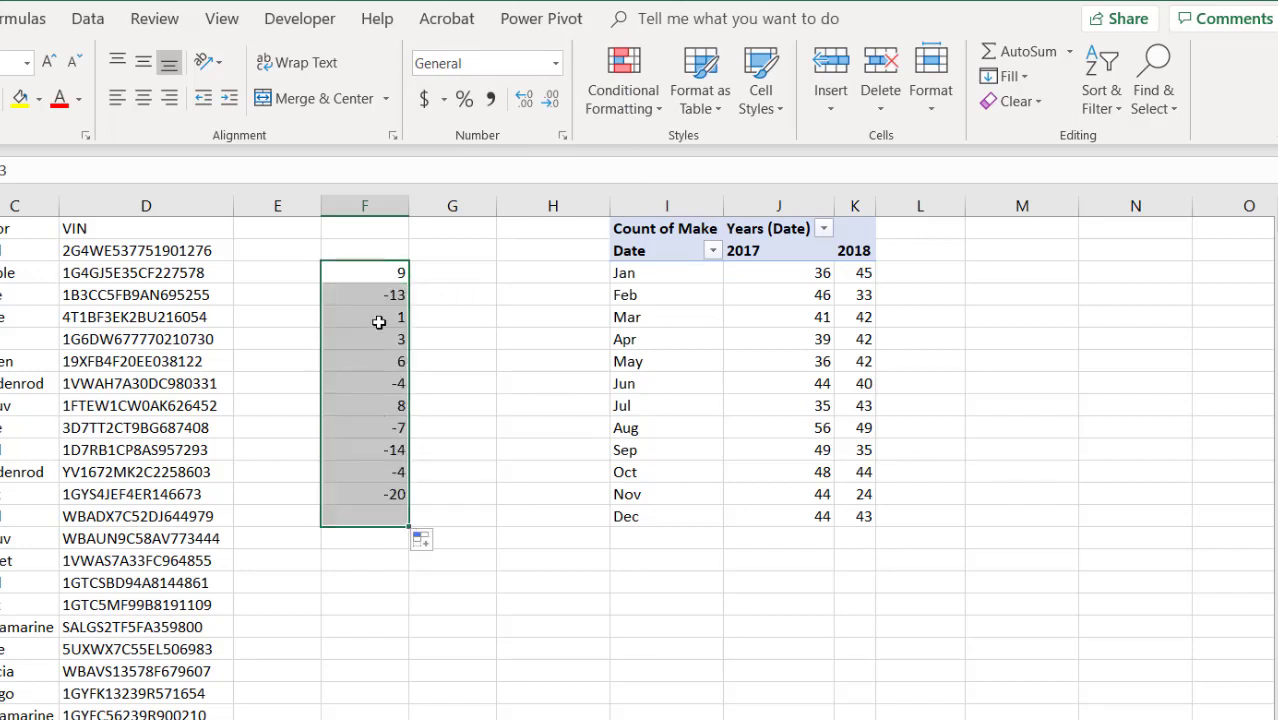
- Enter =K3/J3-1 in G3 for January's year-over-year change
click(459, 272)
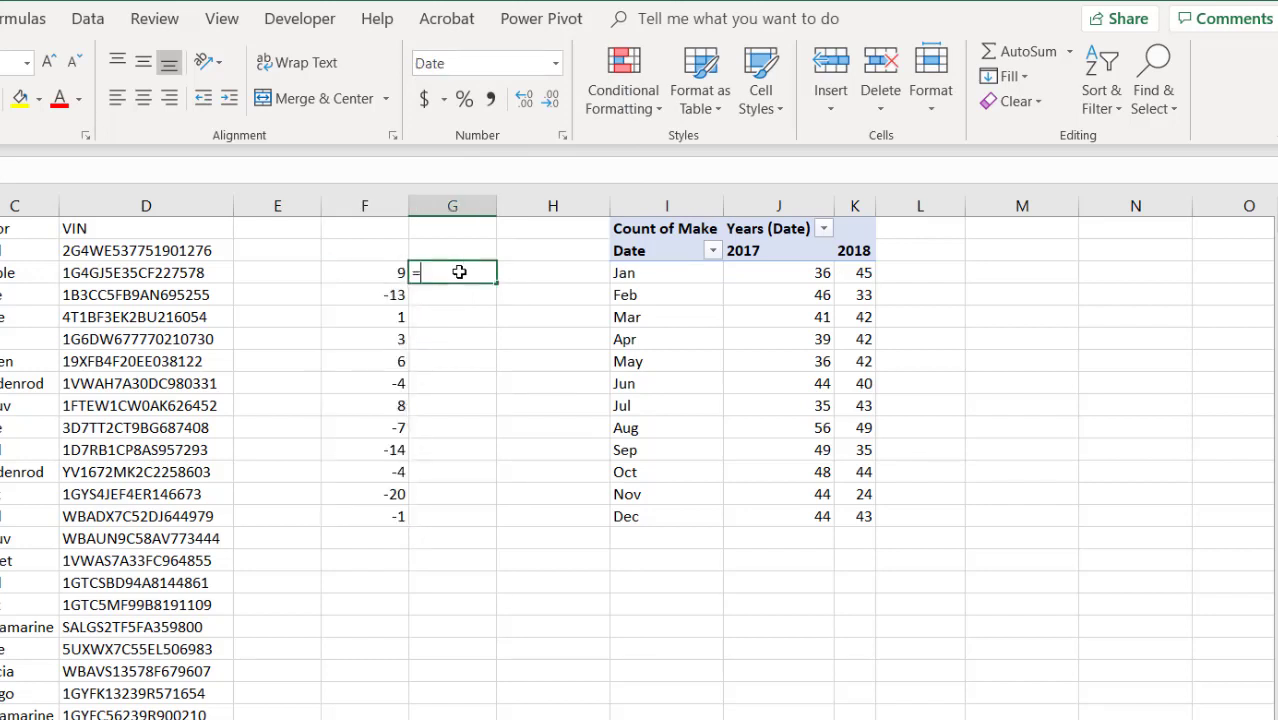
text(=)
click(864, 273)
text(/)
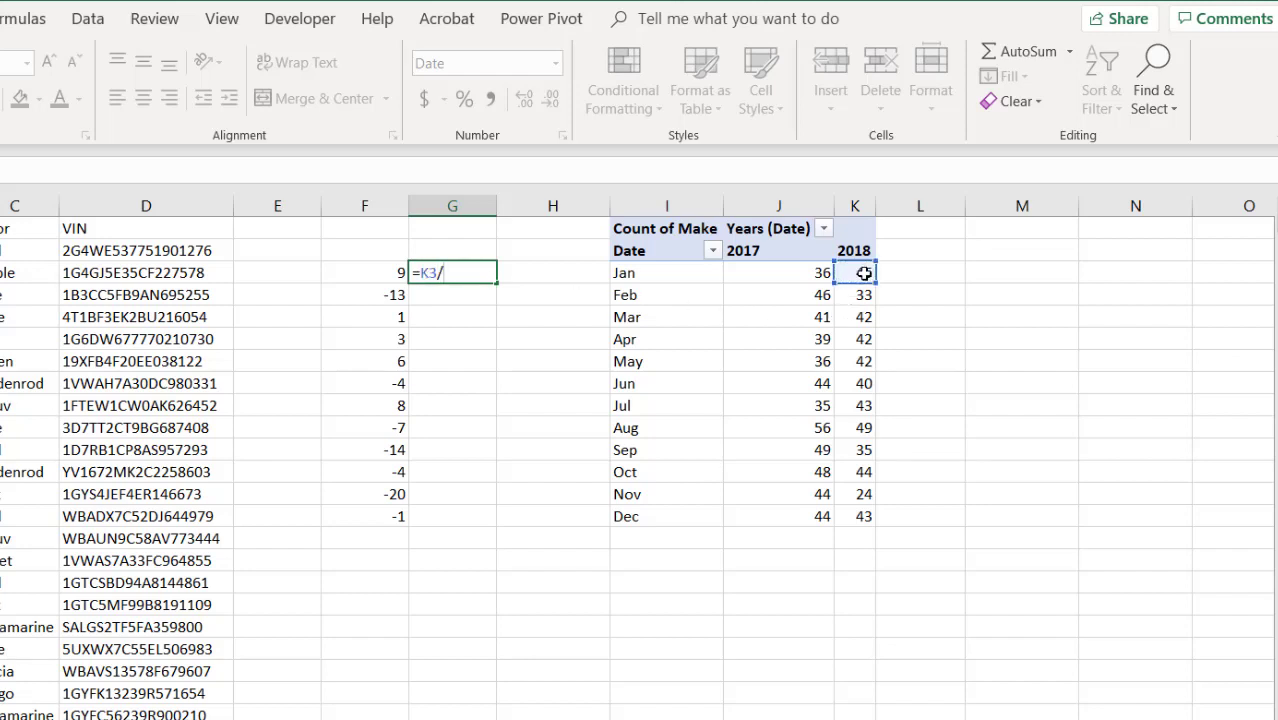
click(804, 273)
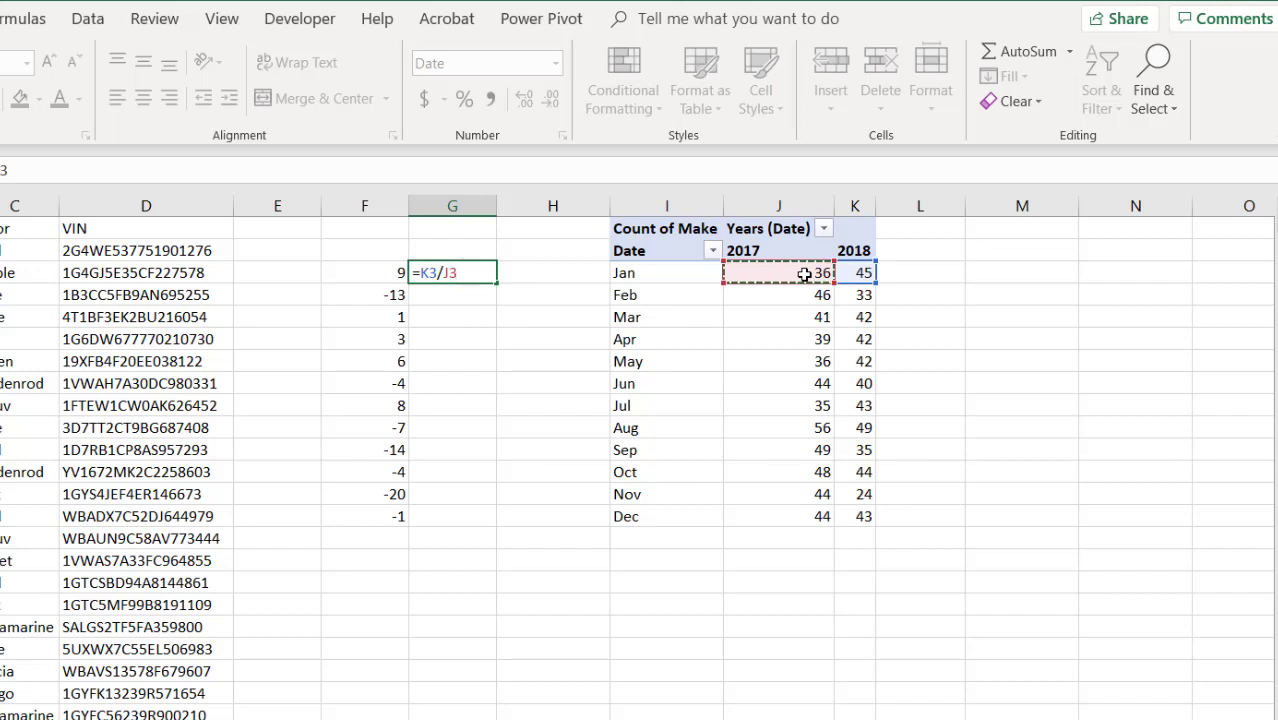
text(-1)
key(Return)
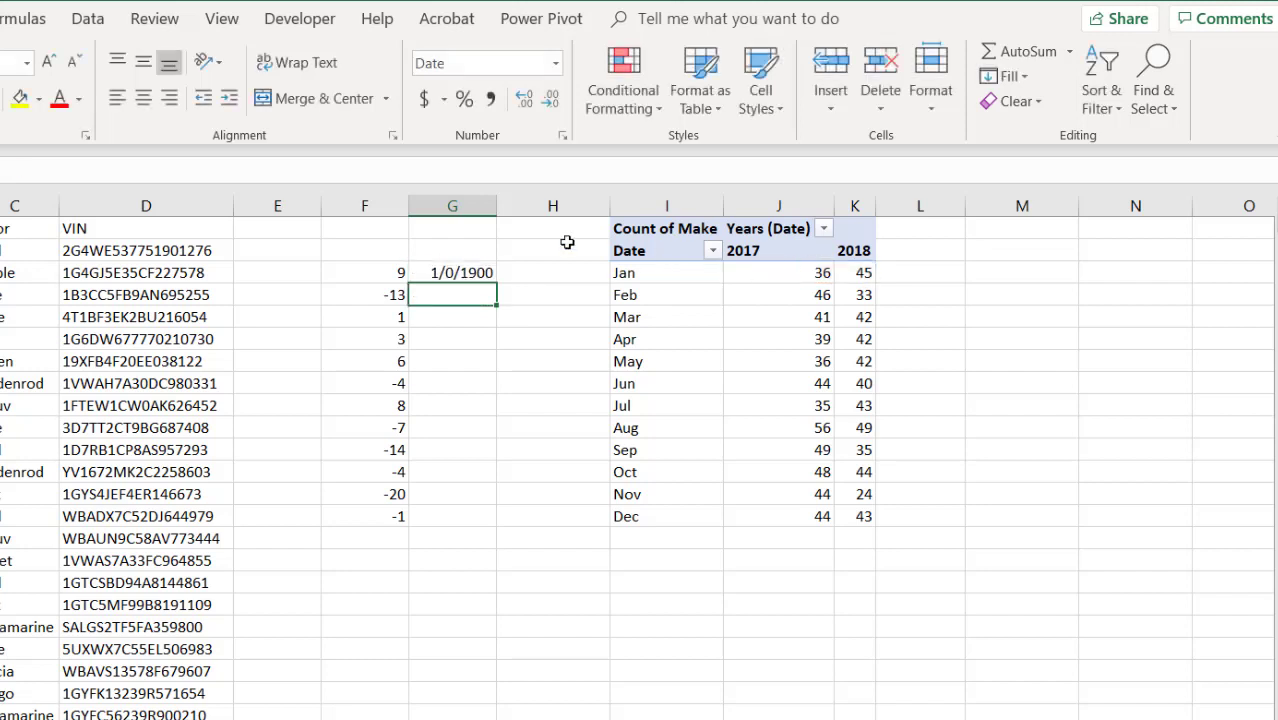
- Format G3 as General and fill the change formula down to G14
click(436, 273)
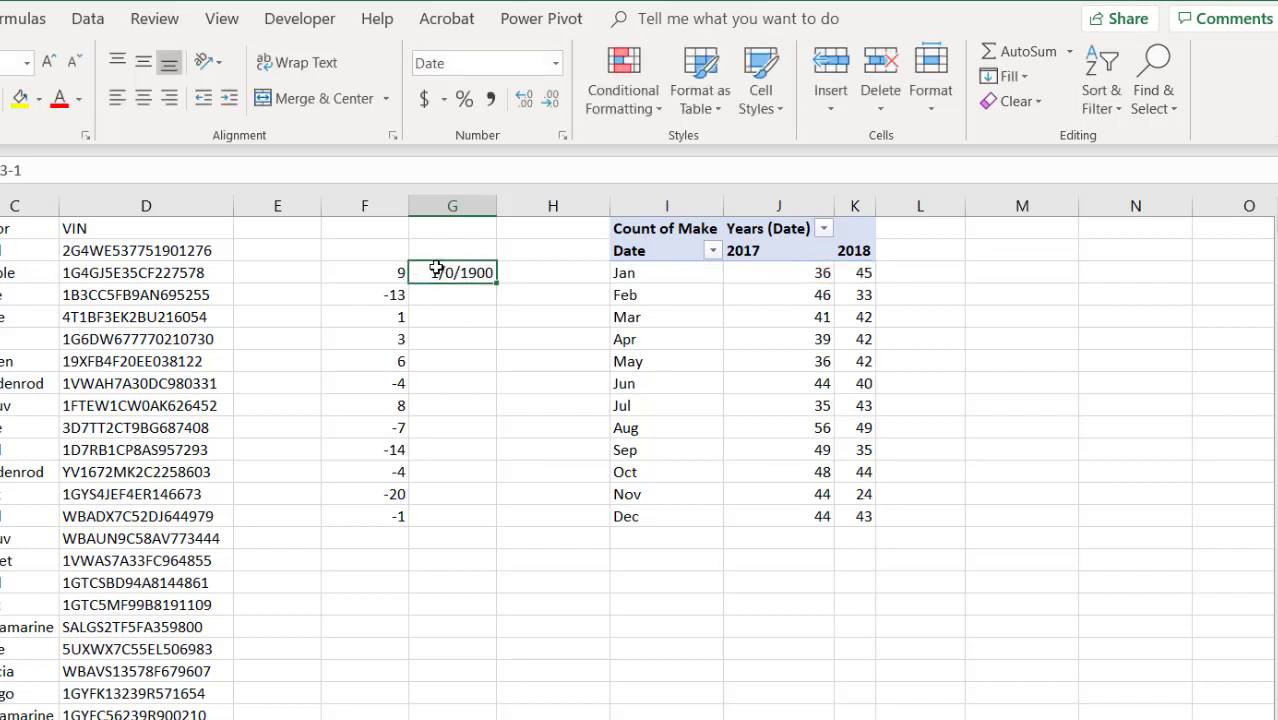
click(555, 63)
click(482, 96)
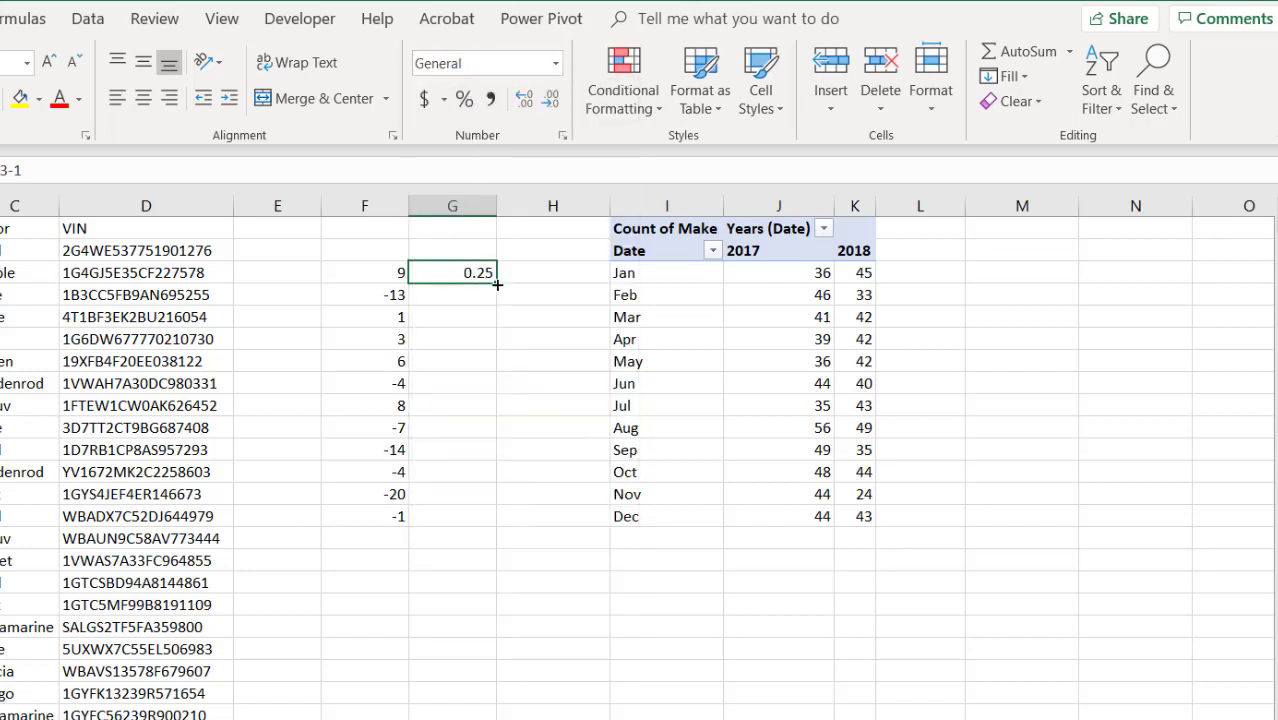
drag(497, 285, 496, 524)
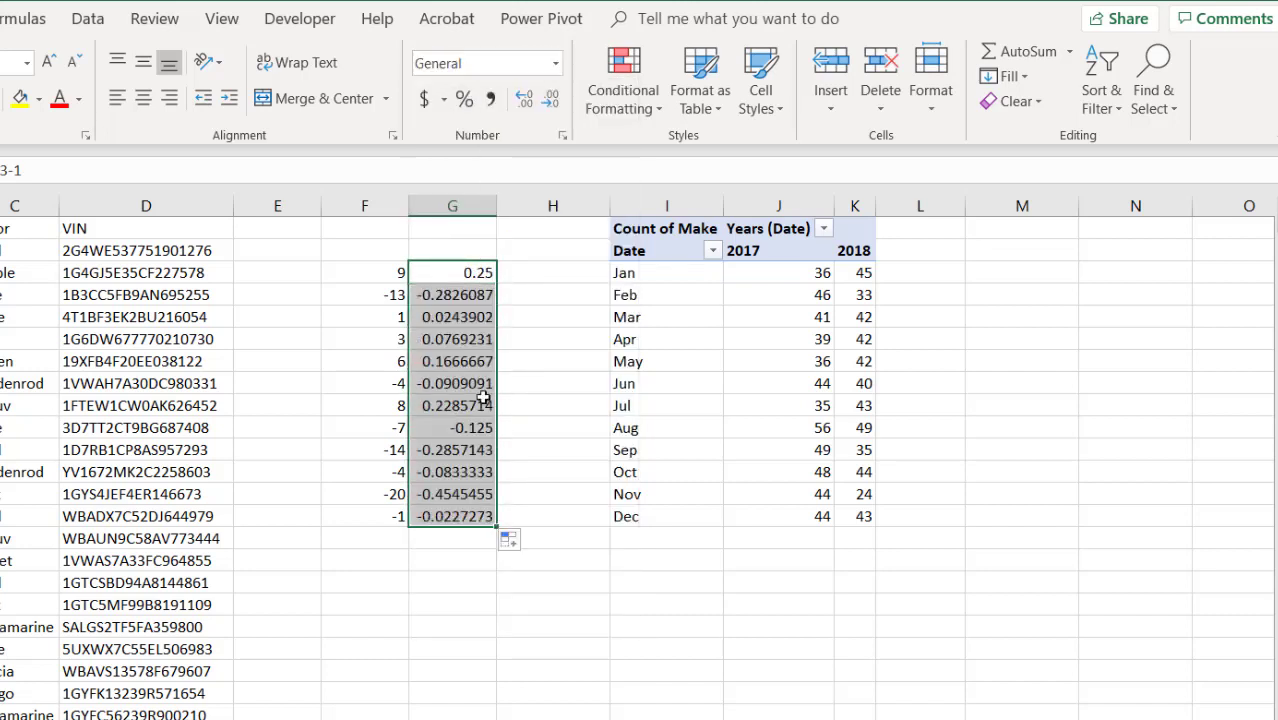
- Format the changes as one-decimal percentages, then select inside the PivotTable to show its field list
click(464, 98)
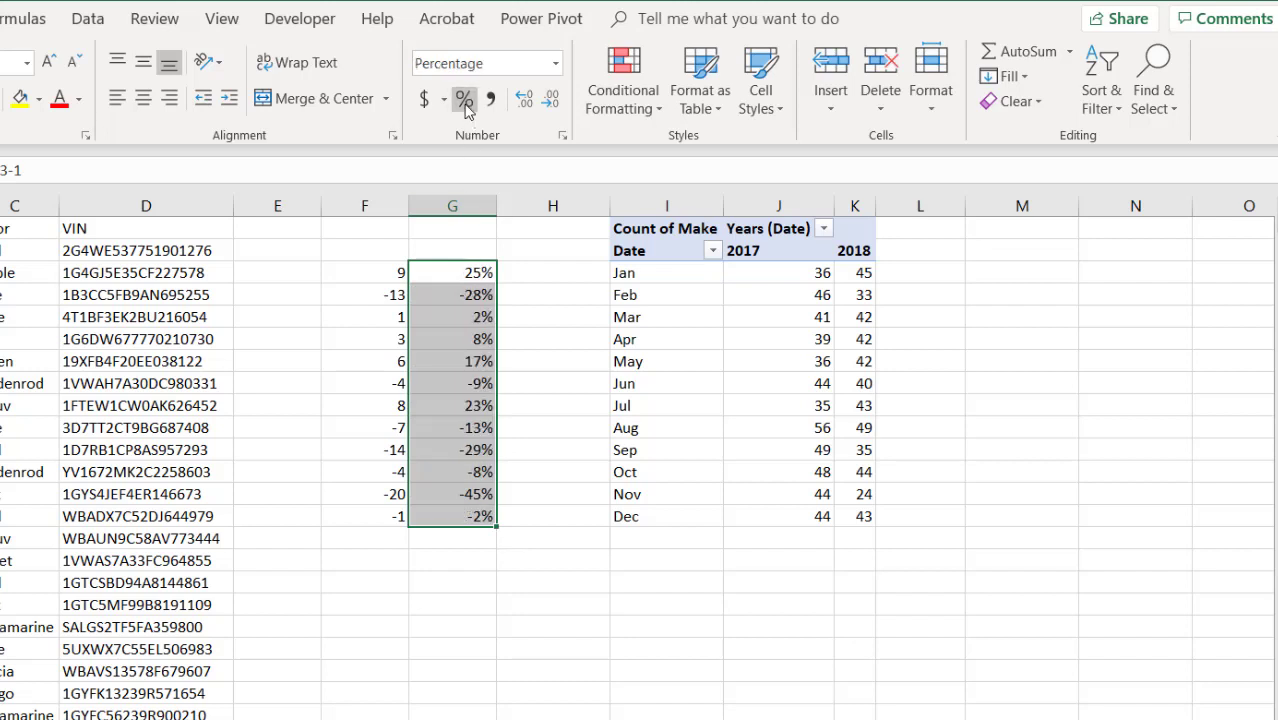
click(519, 104)
click(590, 711)
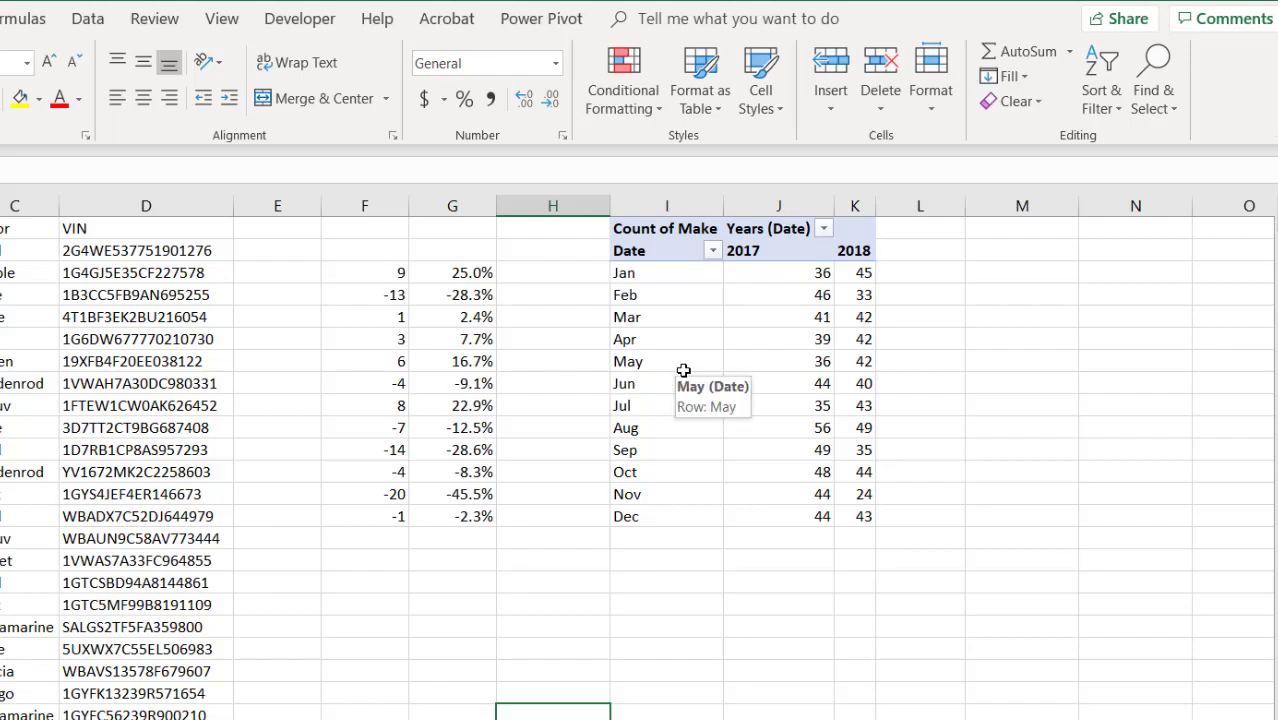
click(677, 338)
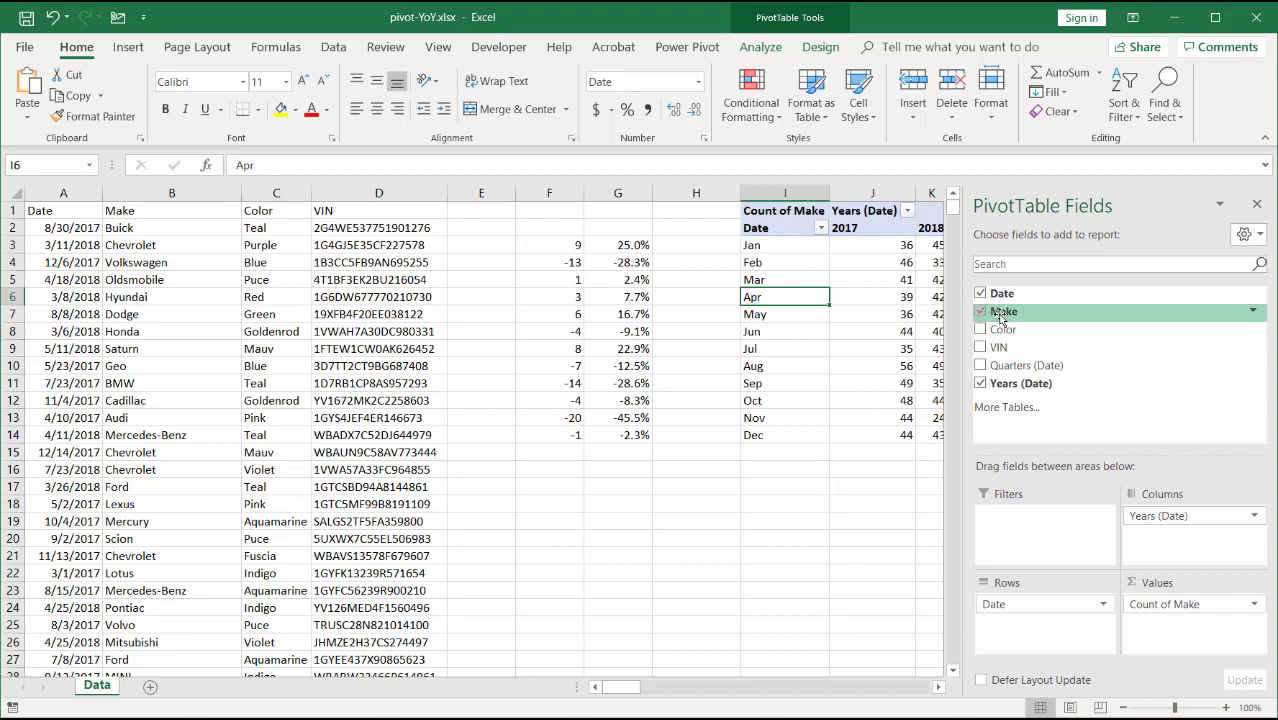
- Put Make into the pivot table's Rows area and drag Date out of it
drag(1002, 315, 1058, 648)
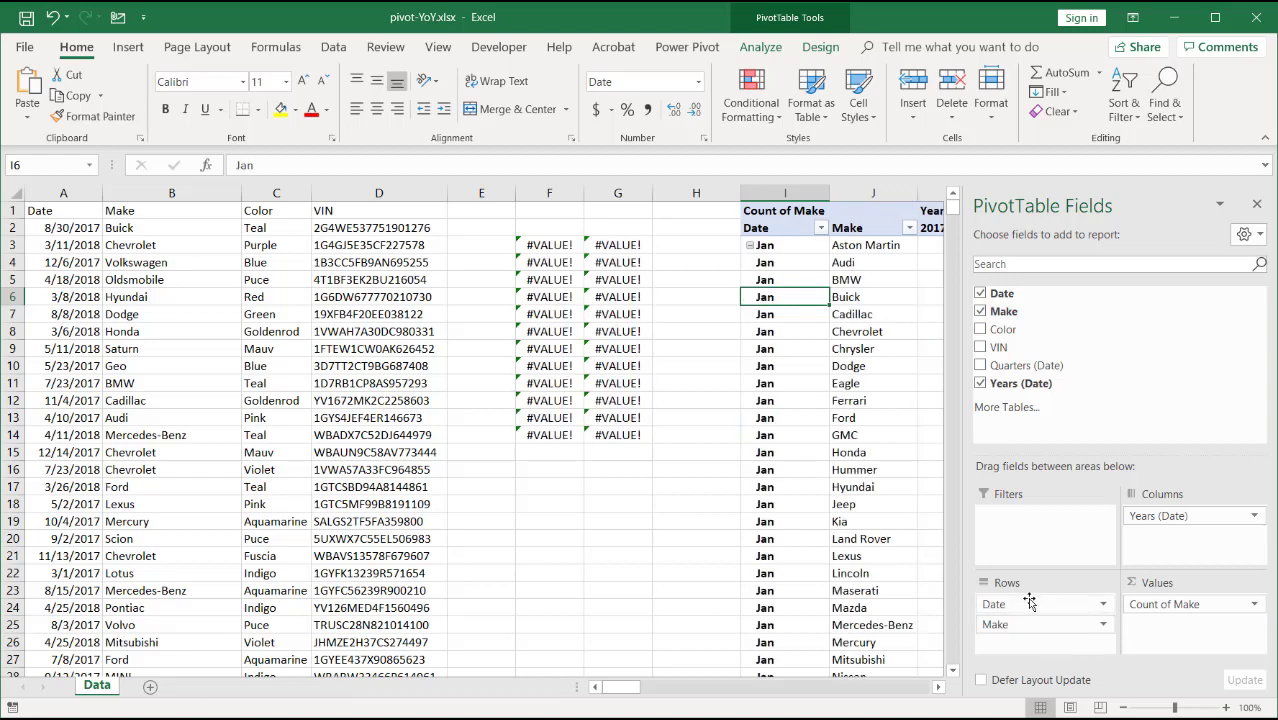
drag(1030, 604, 648, 607)
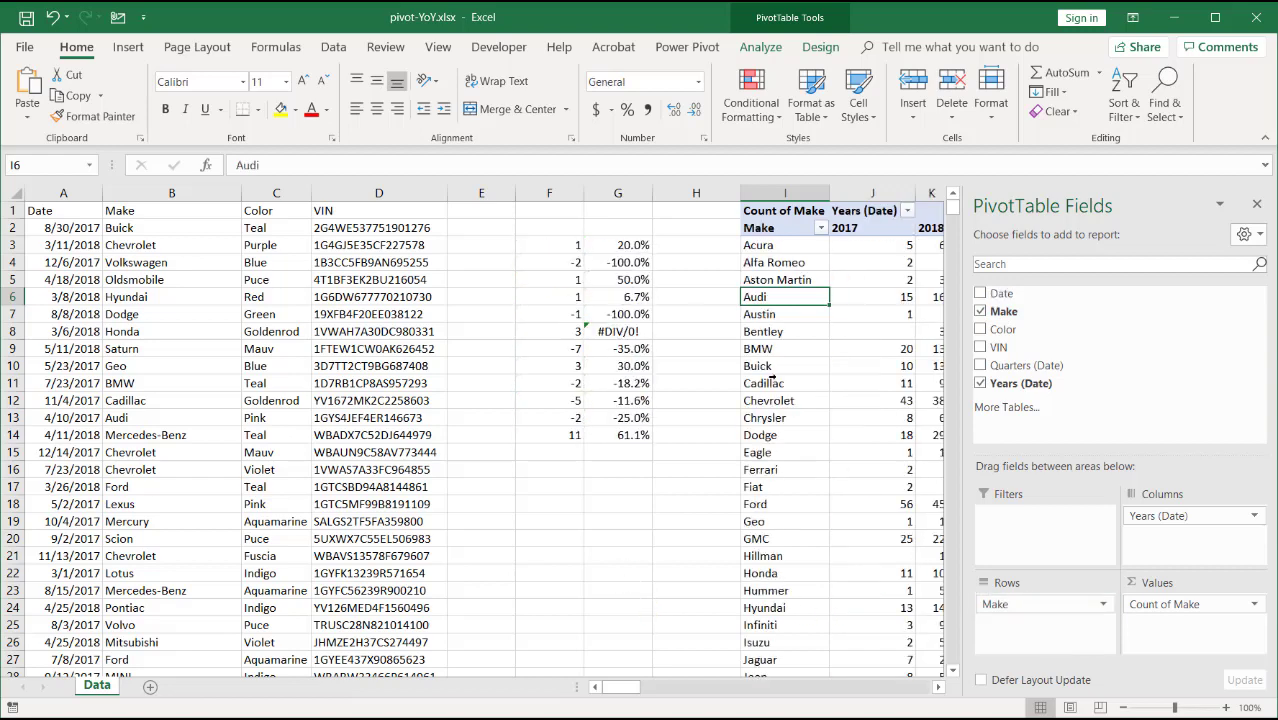
click(938, 687)
click(938, 687)
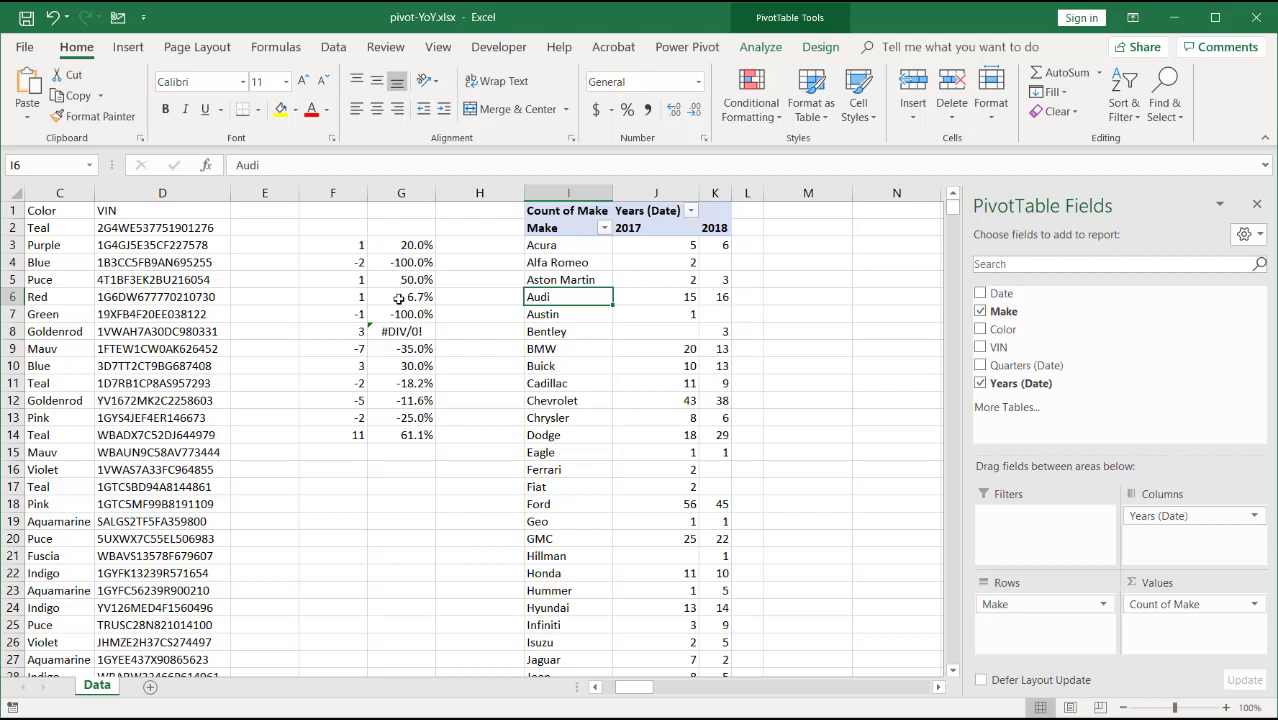
- Swap Make back out for Date in Rows, and add Make to Values again as Count of Make2
mouse_move(650, 295)
drag(996, 604, 880, 590)
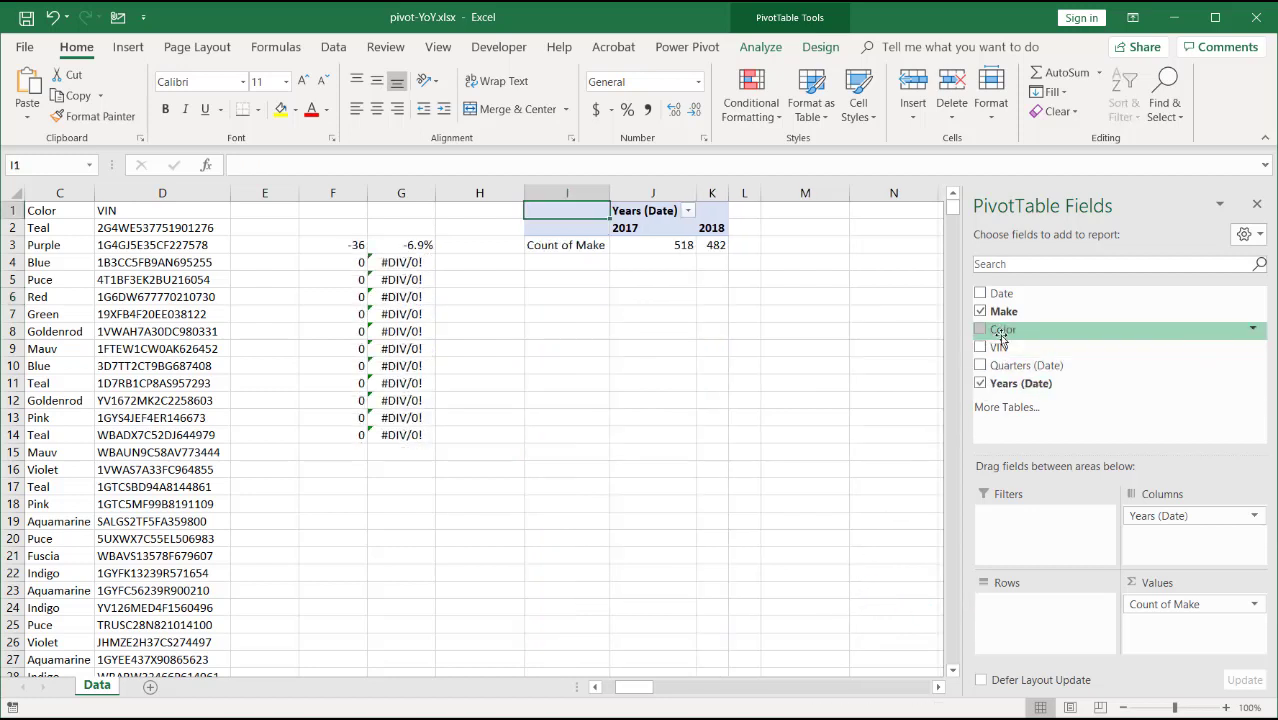
drag(1000, 293, 1035, 604)
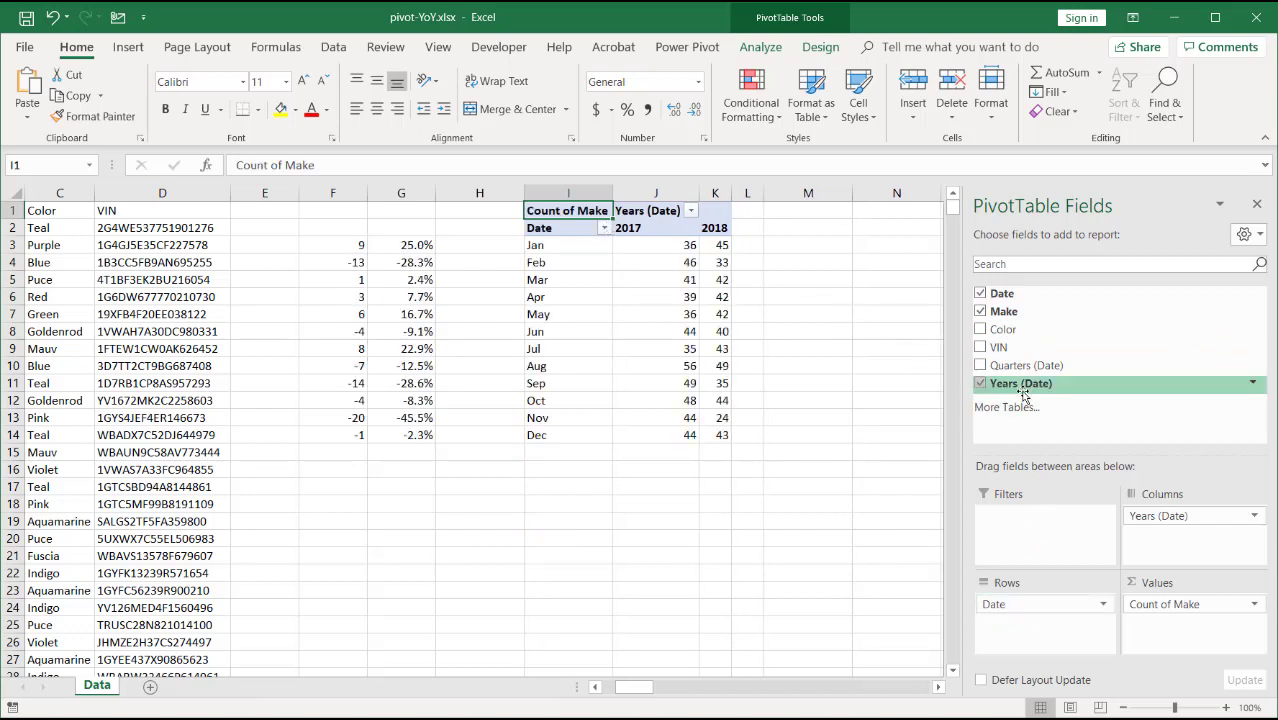
drag(1008, 312, 1186, 632)
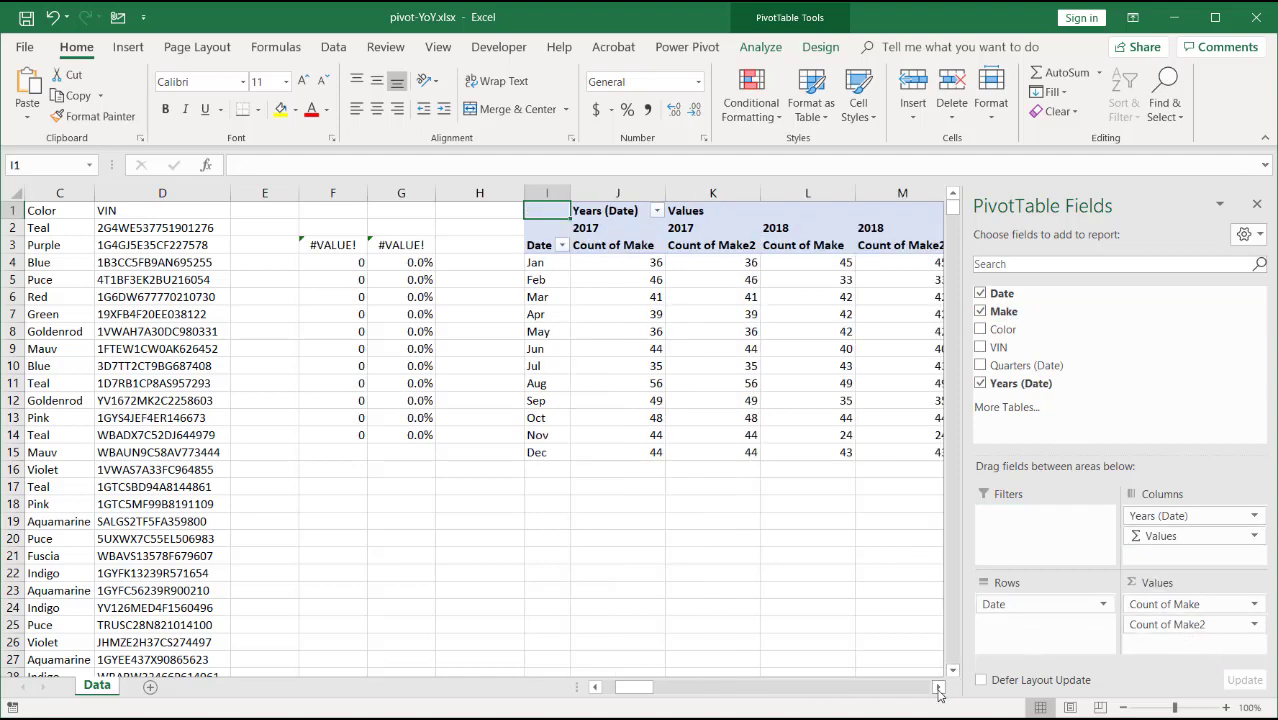
click(938, 687)
click(938, 687)
click(938, 687)
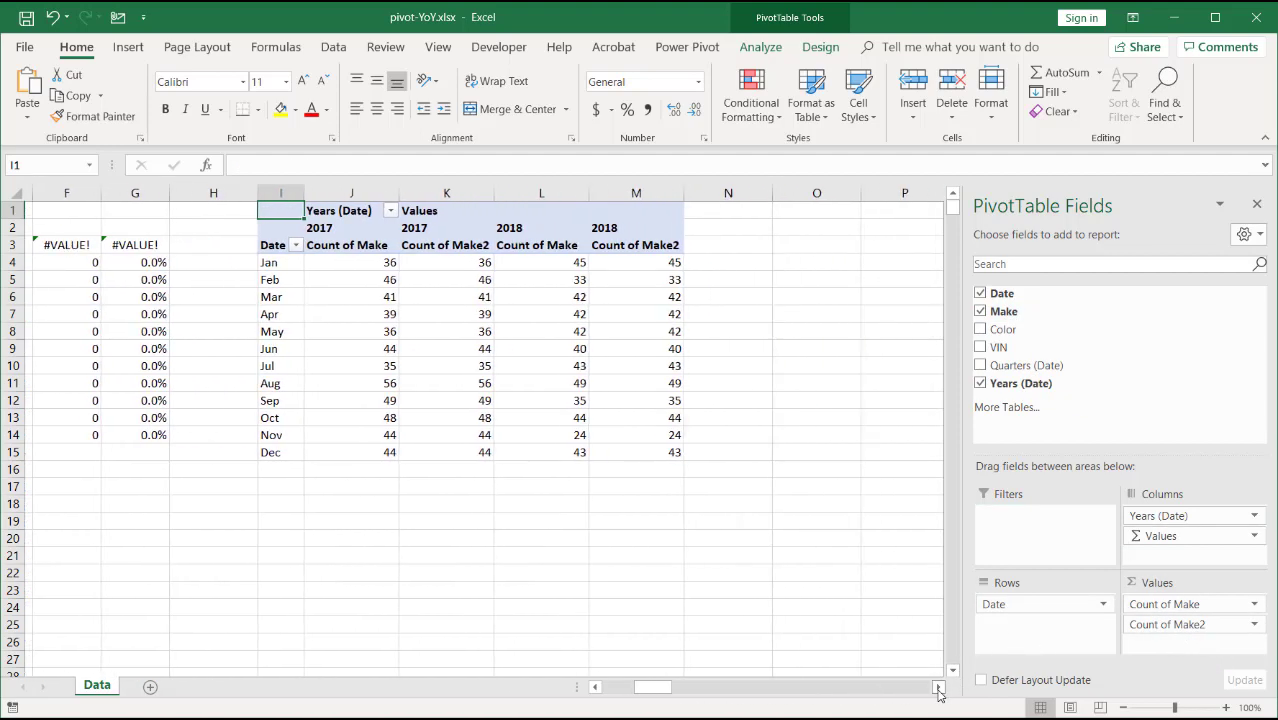
- Set Count of Make2 to show Difference From, with base field Years (Date) and base item (previous)
click(1254, 626)
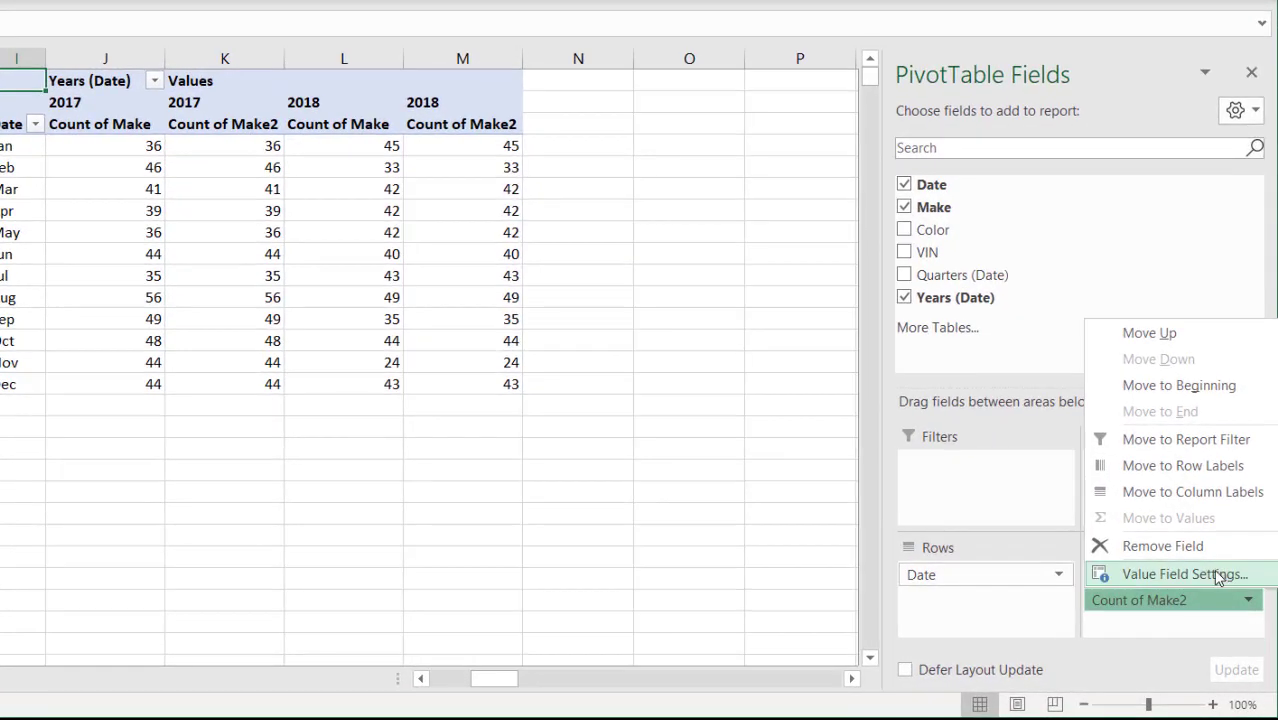
click(1233, 604)
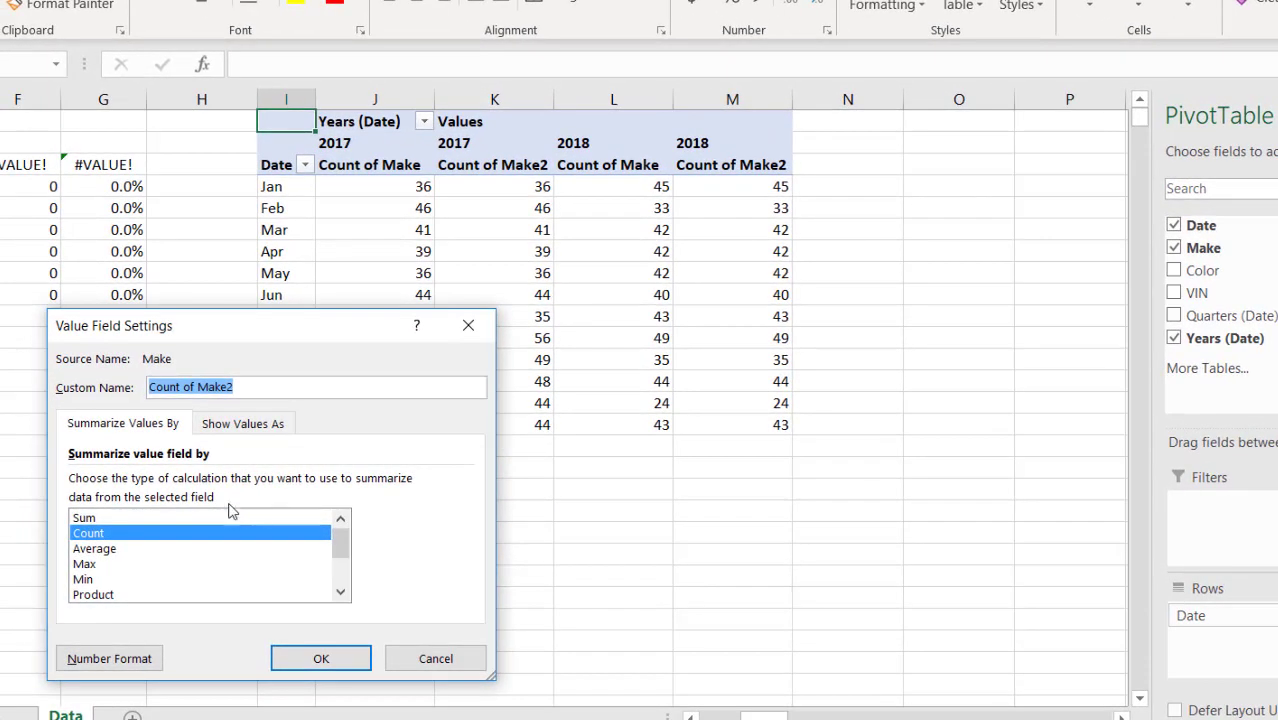
click(241, 424)
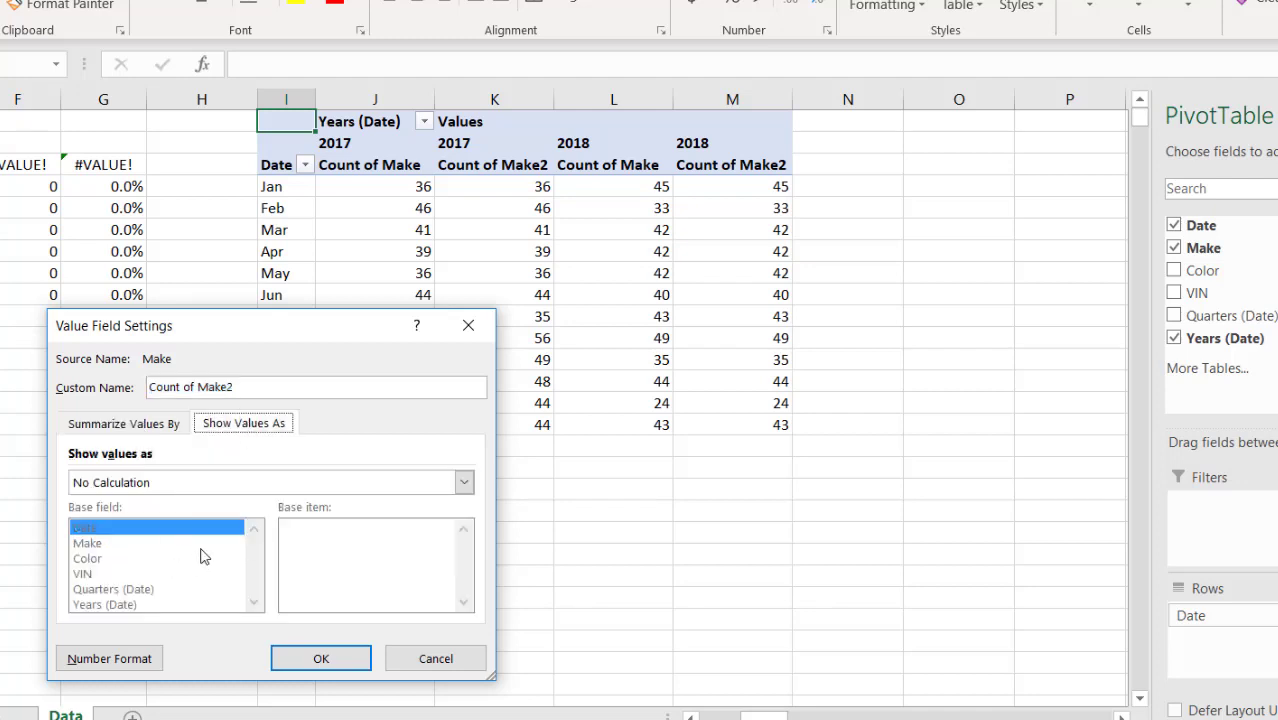
click(200, 480)
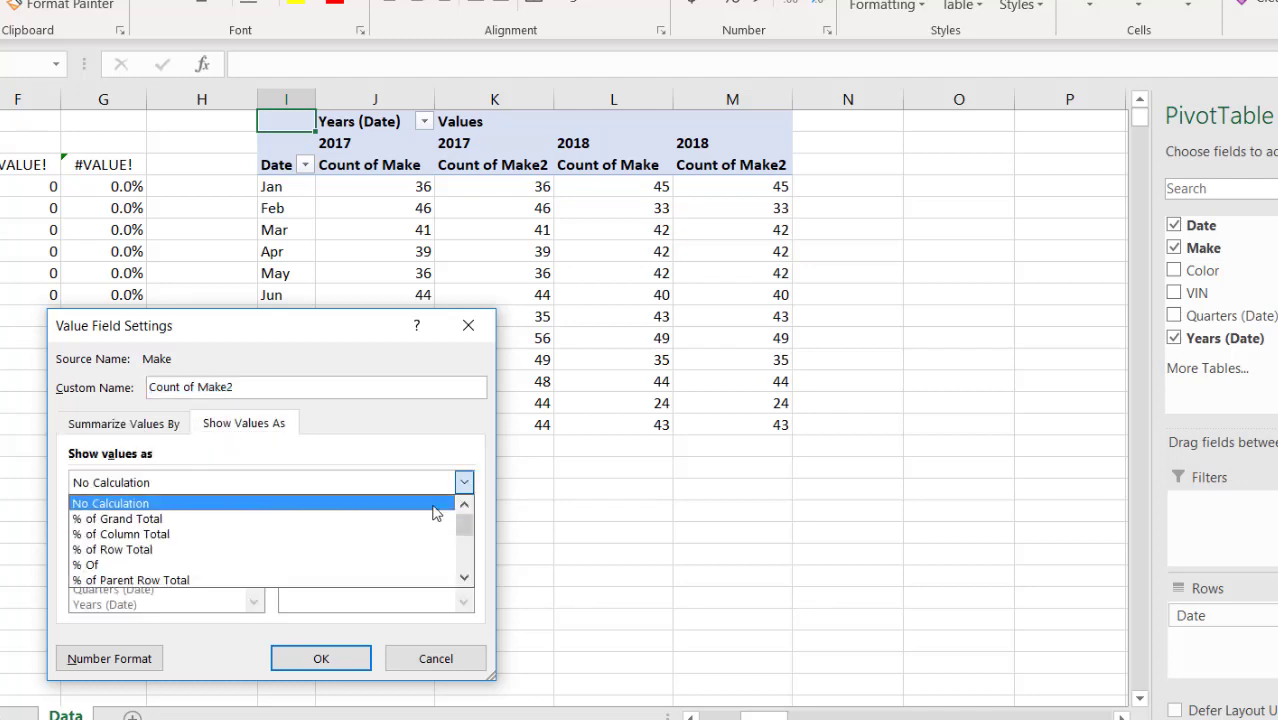
click(465, 578)
click(465, 578)
click(465, 578)
click(465, 578)
click(465, 578)
click(312, 549)
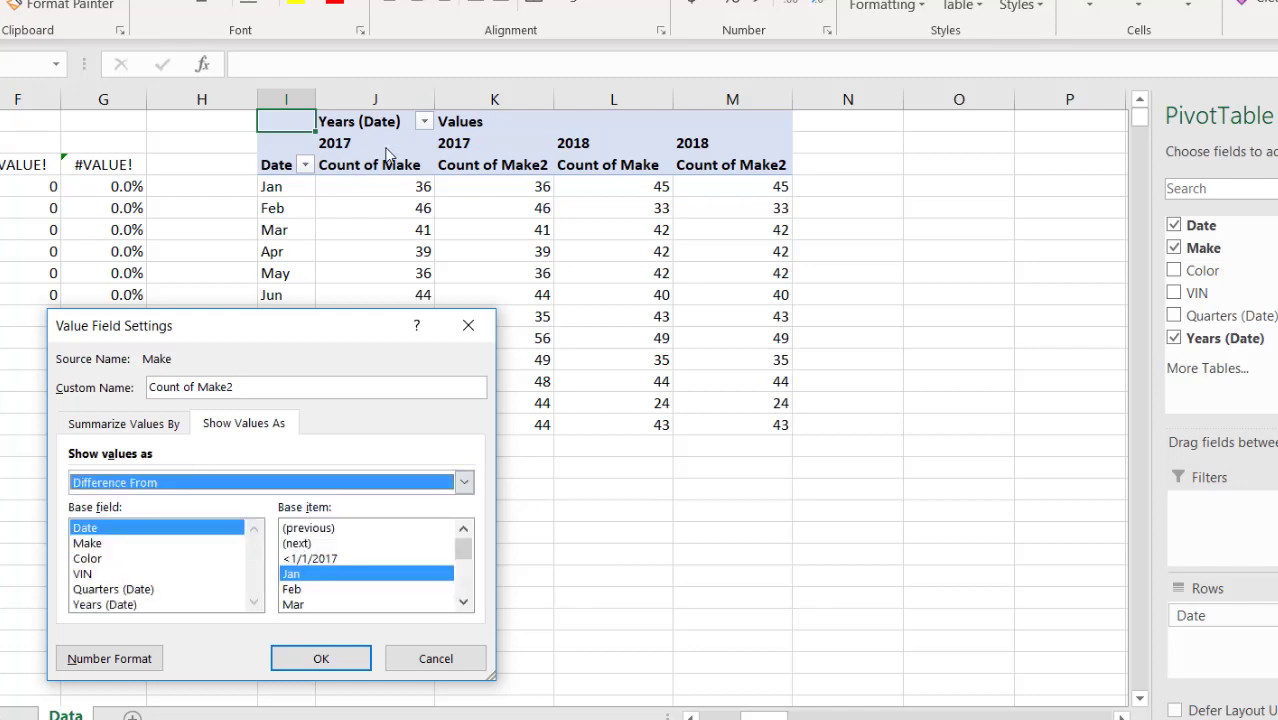
click(106, 605)
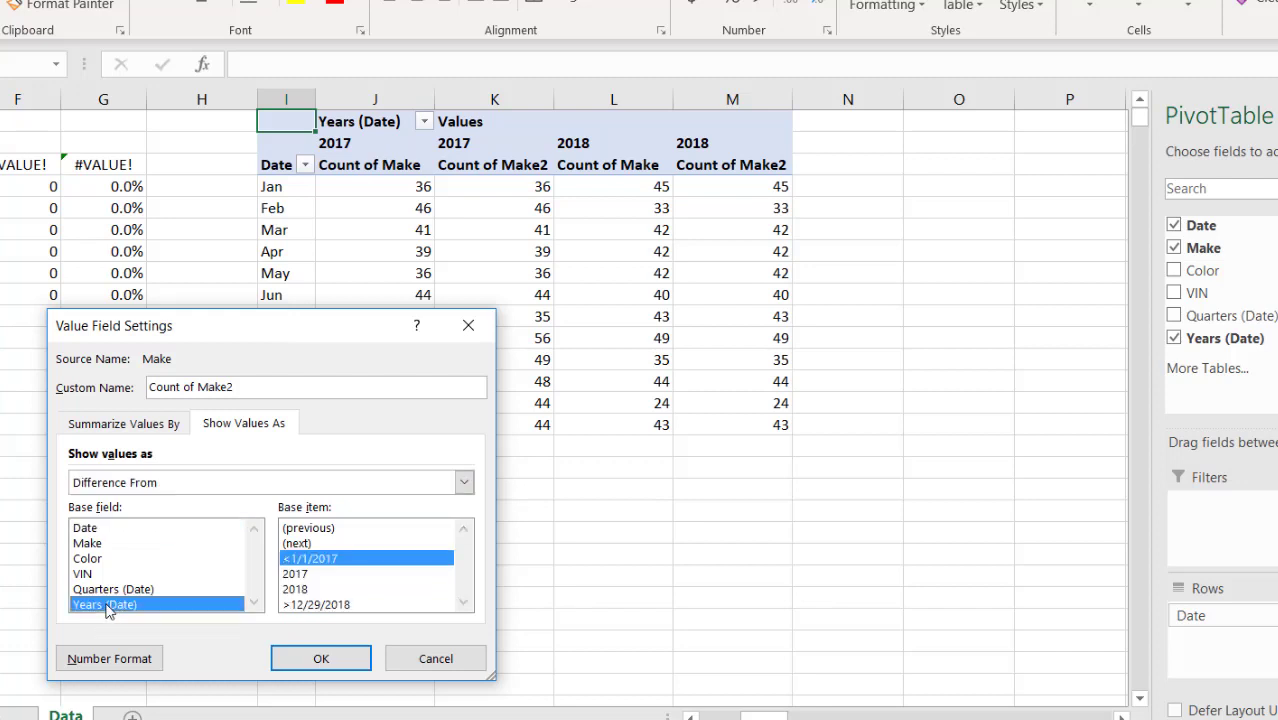
click(321, 533)
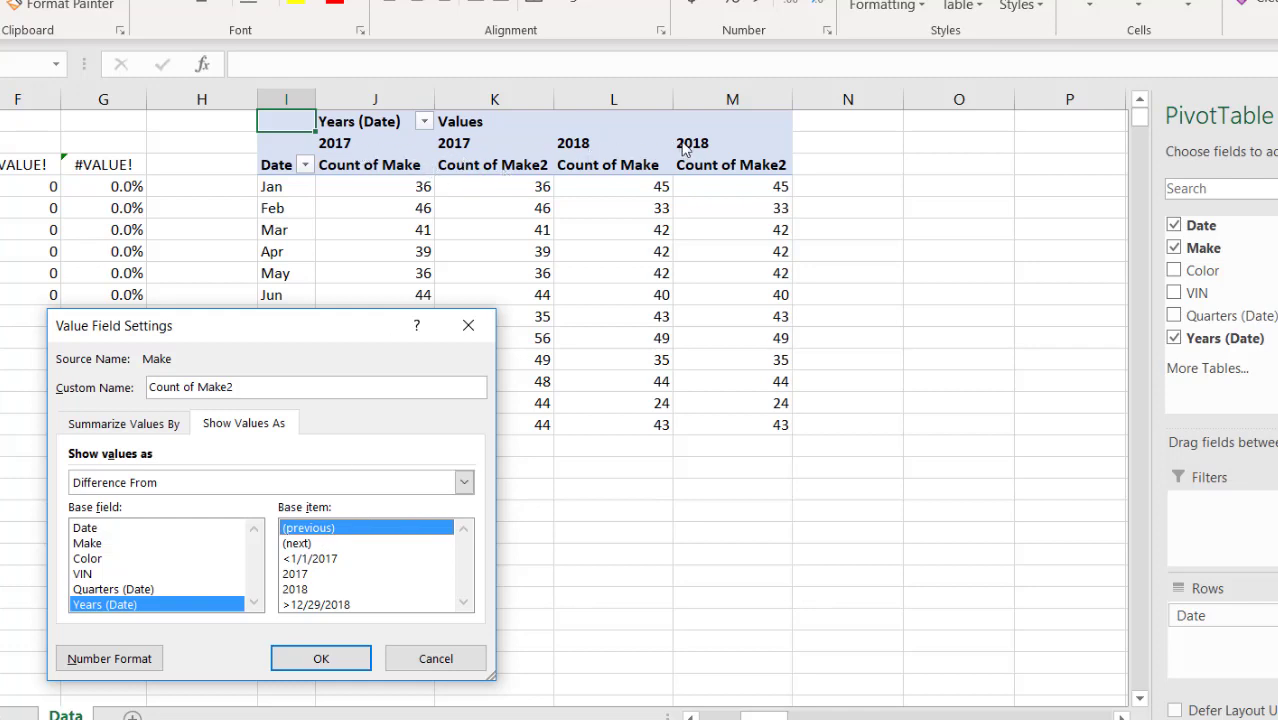
- Apply the Difference From setting and move the F3:G14 helper formulas down one row
click(337, 662)
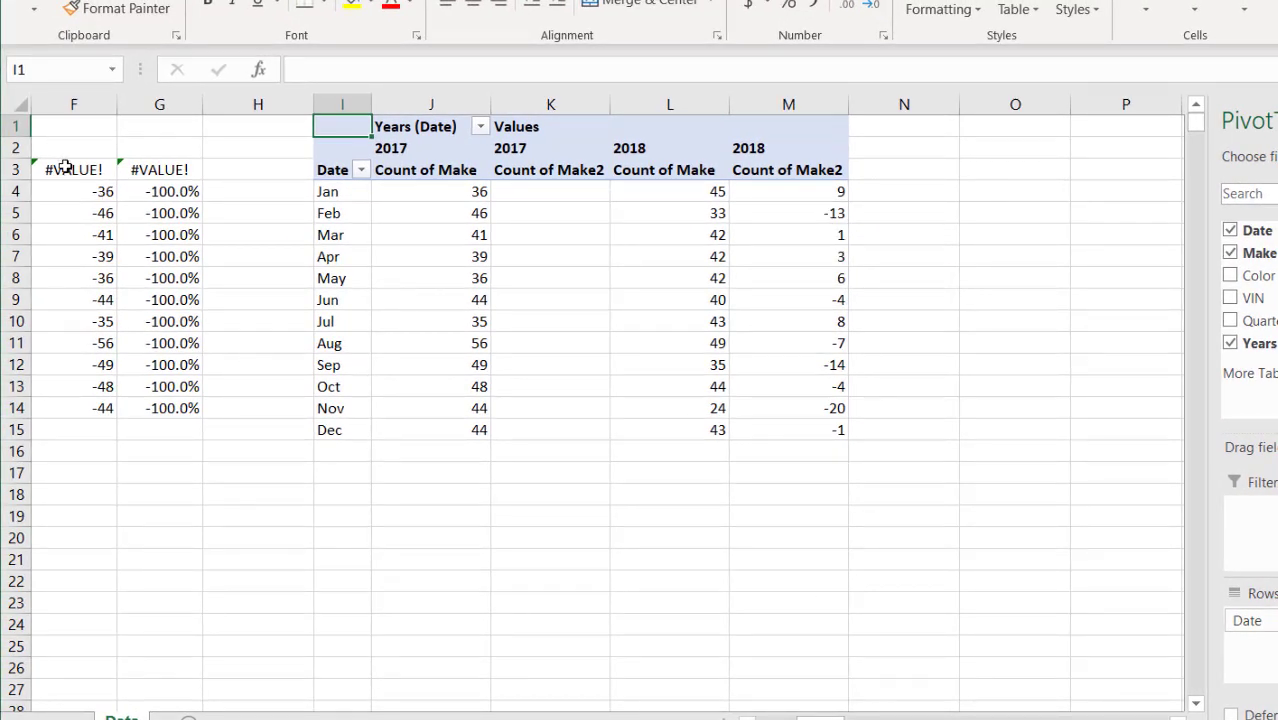
drag(57, 168, 167, 441)
click(84, 193)
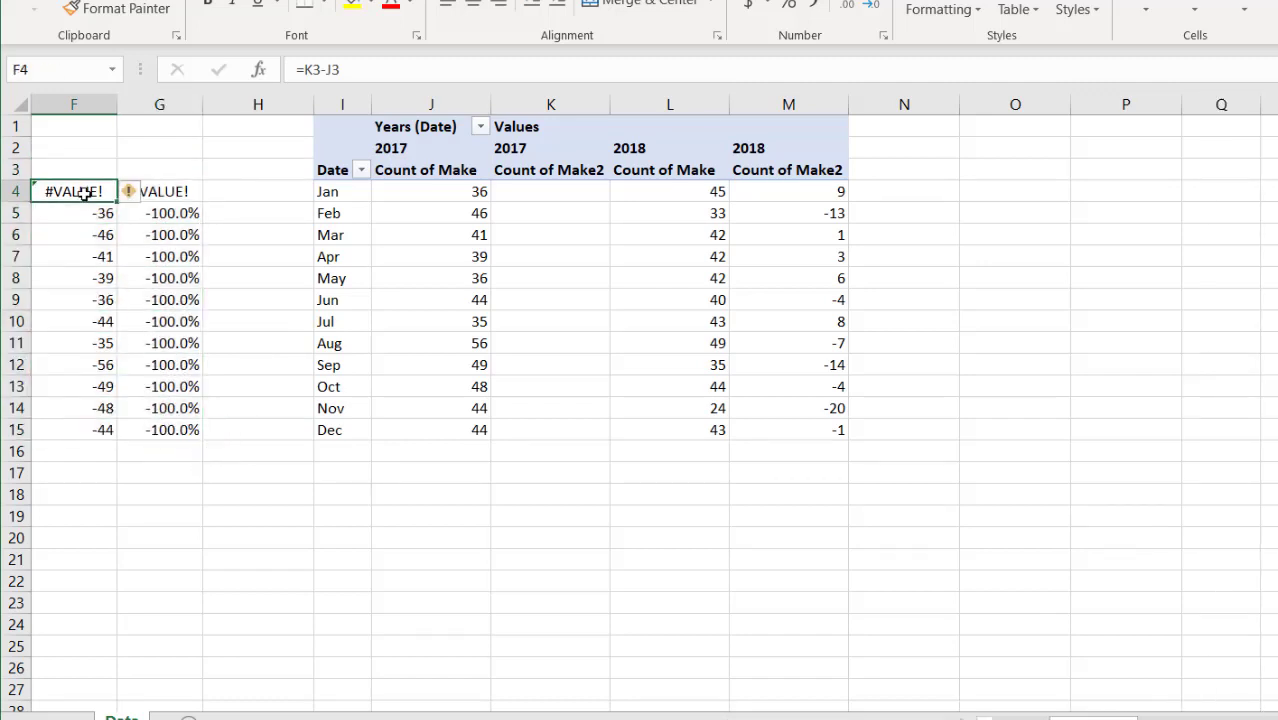
- Change F4 to =L4-J4 and fill it down through December
click(342, 69)
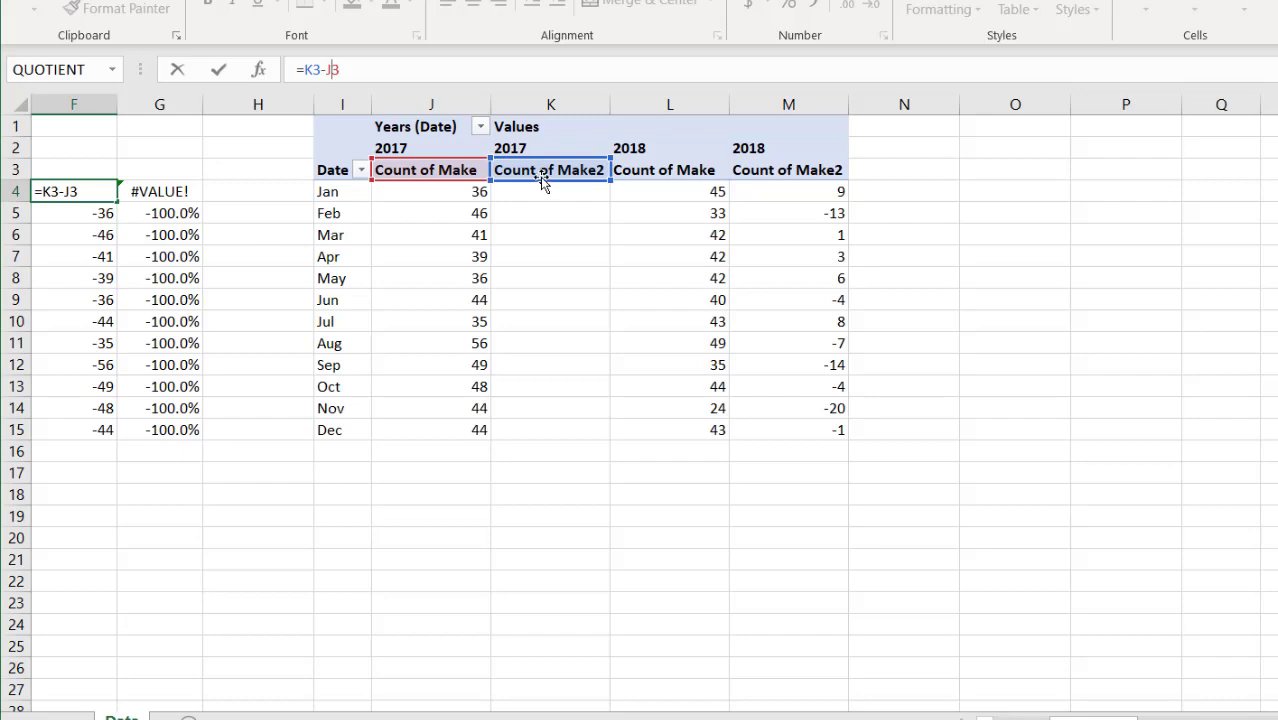
drag(543, 180, 648, 204)
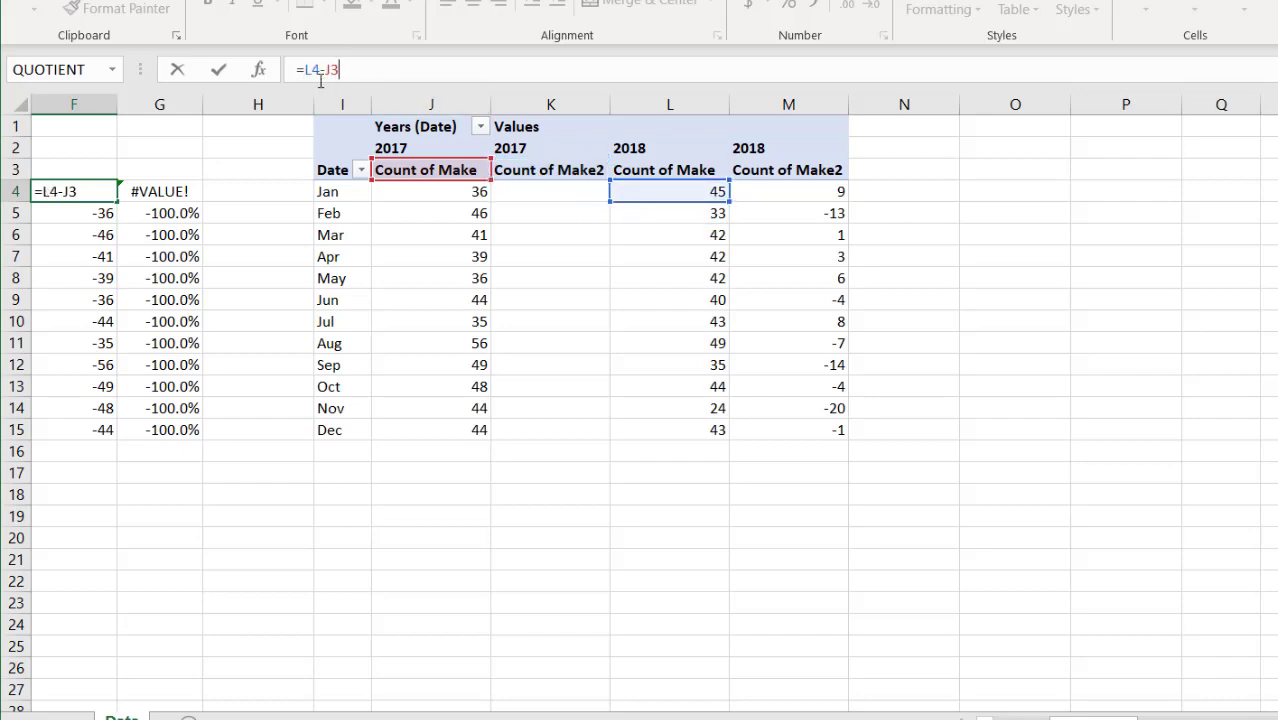
drag(412, 183, 416, 197)
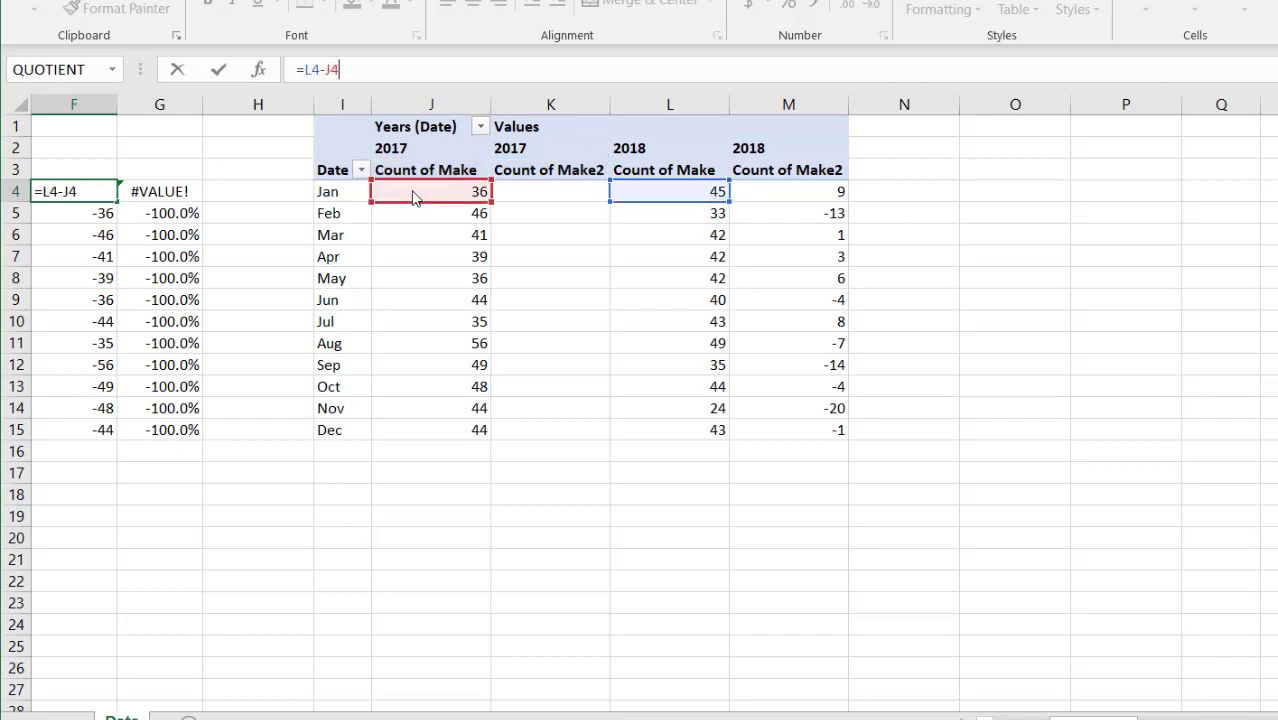
key(Return)
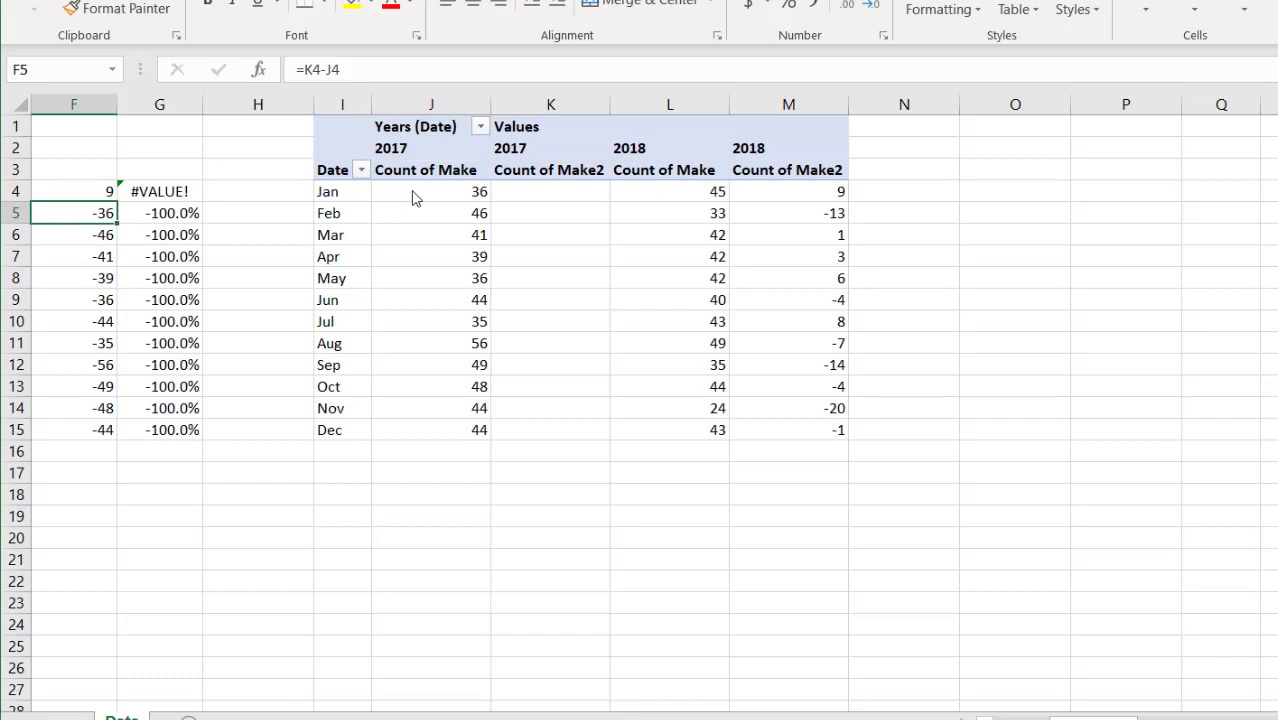
click(55, 195)
drag(117, 202, 85, 433)
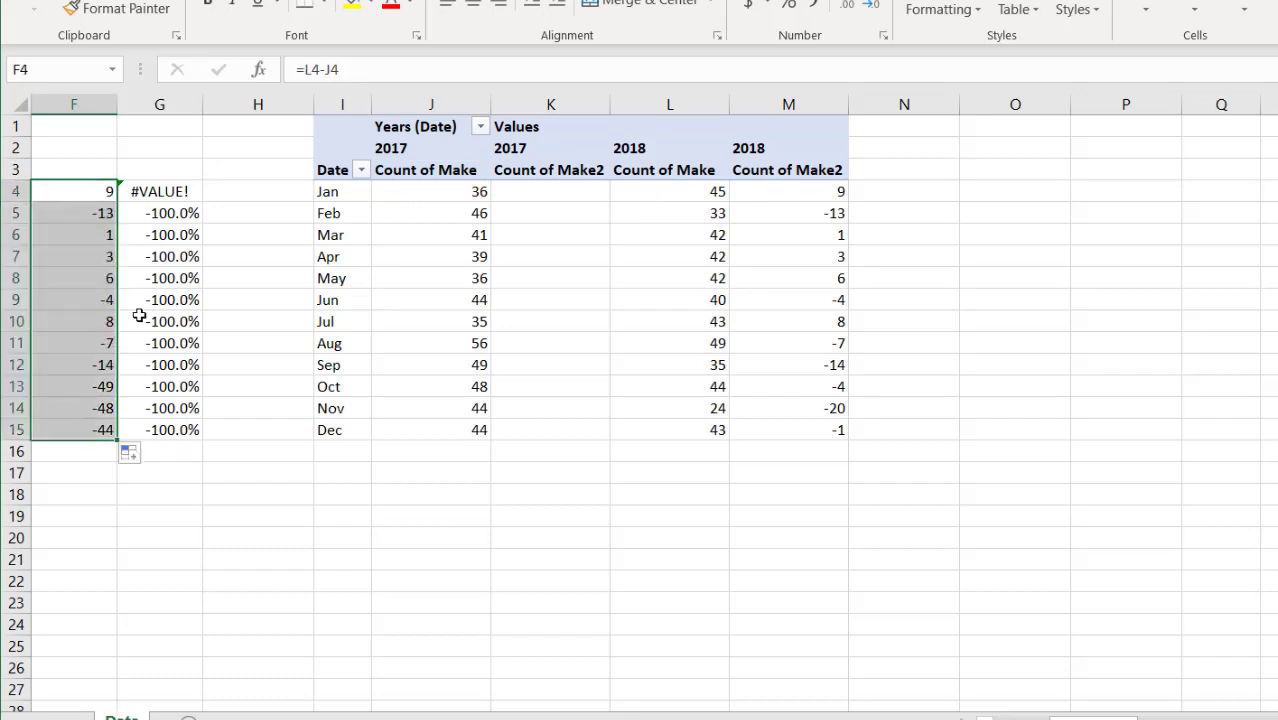
- Change G4 to =L4/J4-1 and fill it down to row 15
click(160, 193)
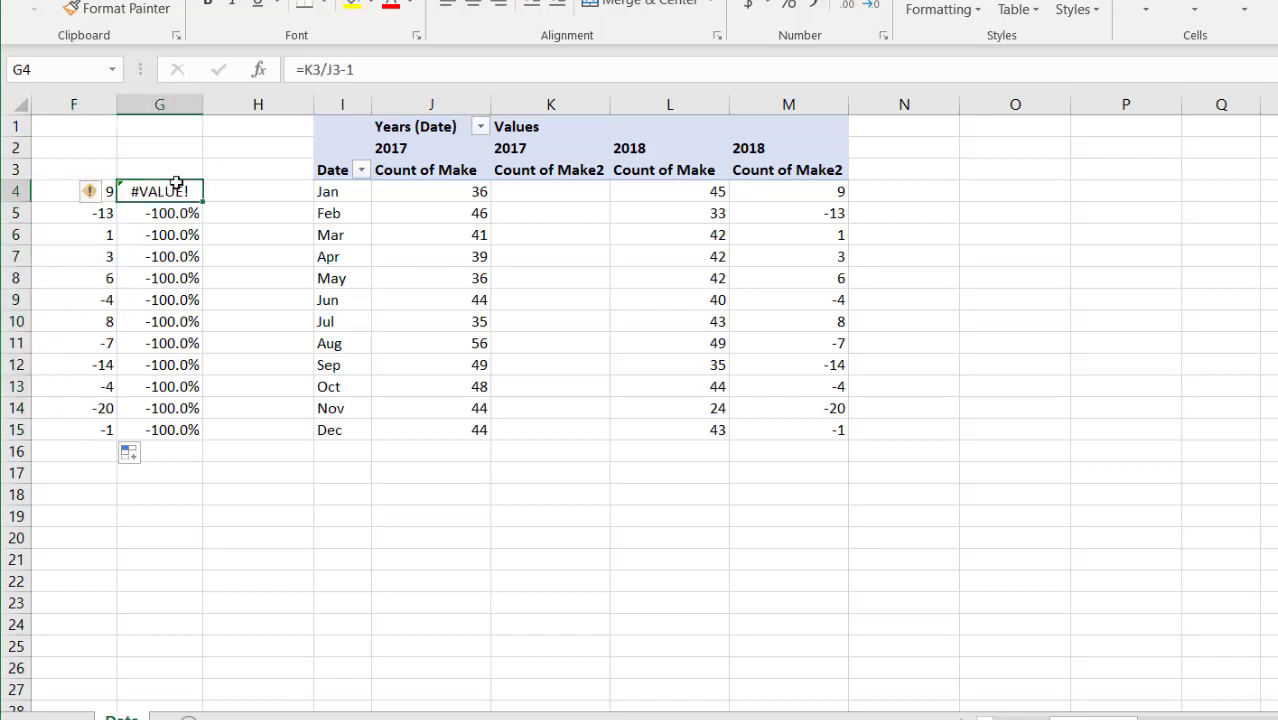
click(321, 70)
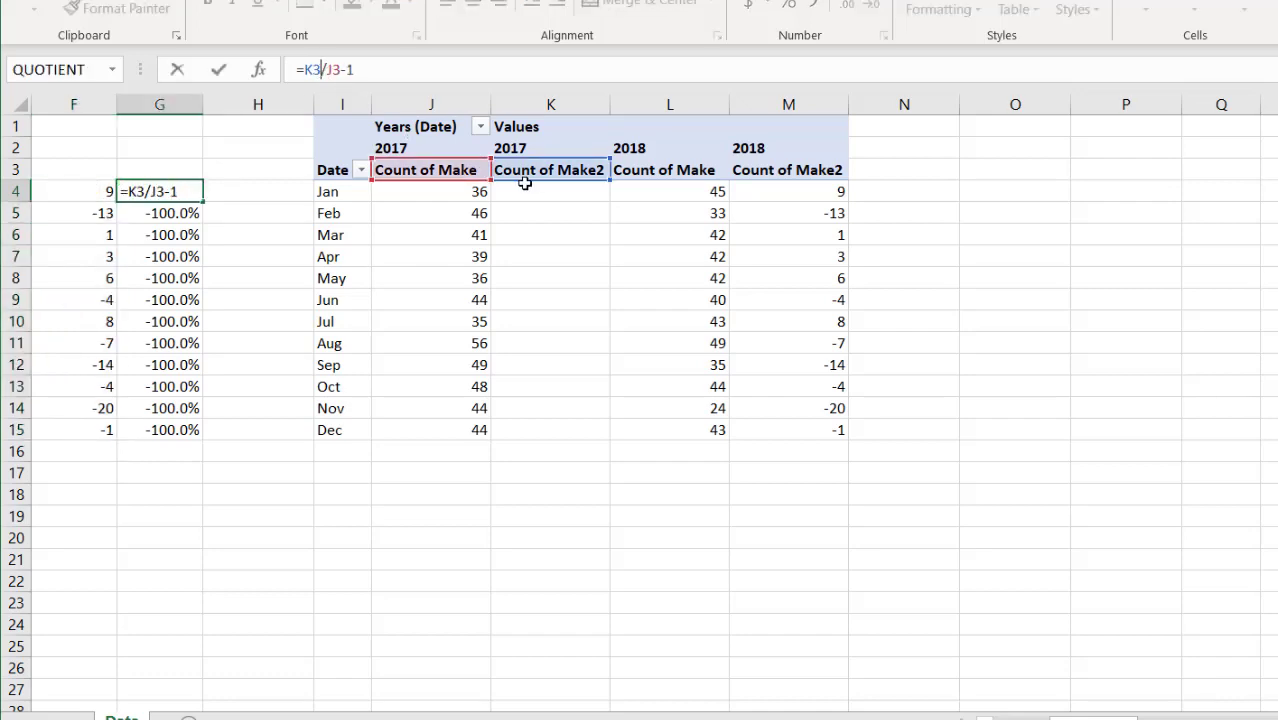
click(583, 198)
click(619, 199)
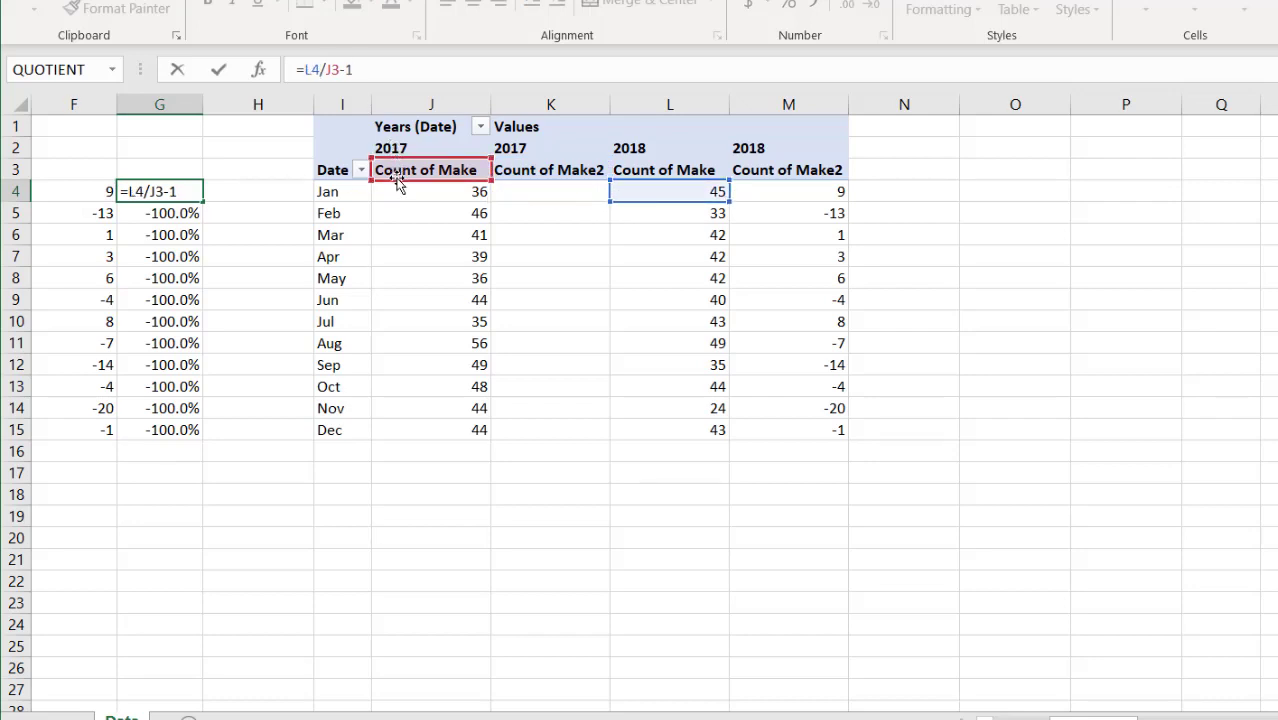
drag(398, 180, 401, 200)
key(Return)
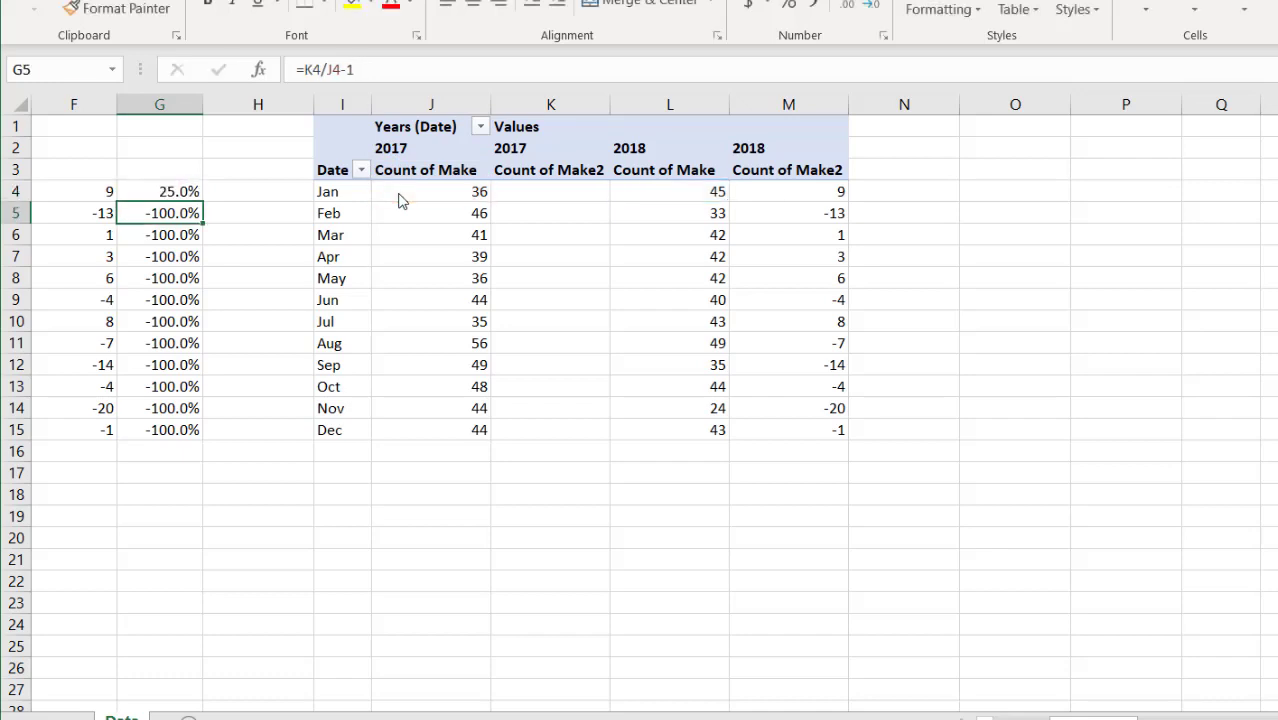
click(192, 194)
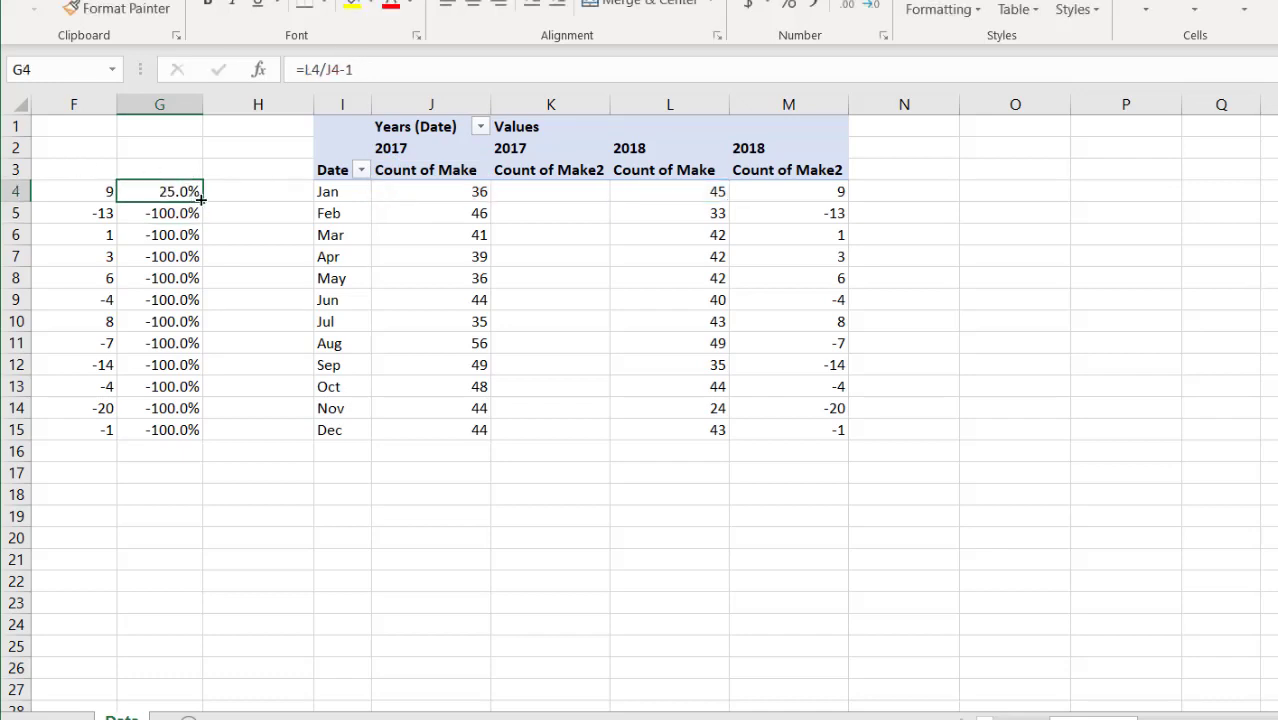
double_click(201, 199)
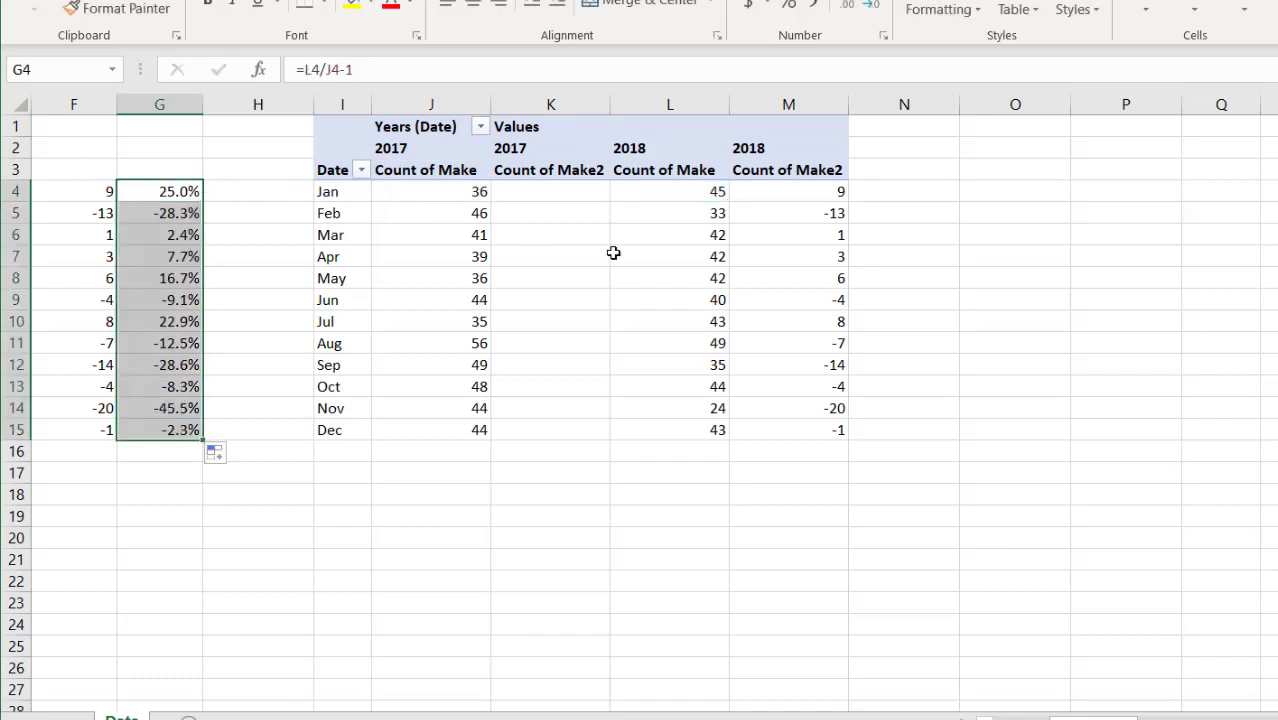
- Add Make to Values a third time and open Value Field Settings for Count of Make3
click(759, 218)
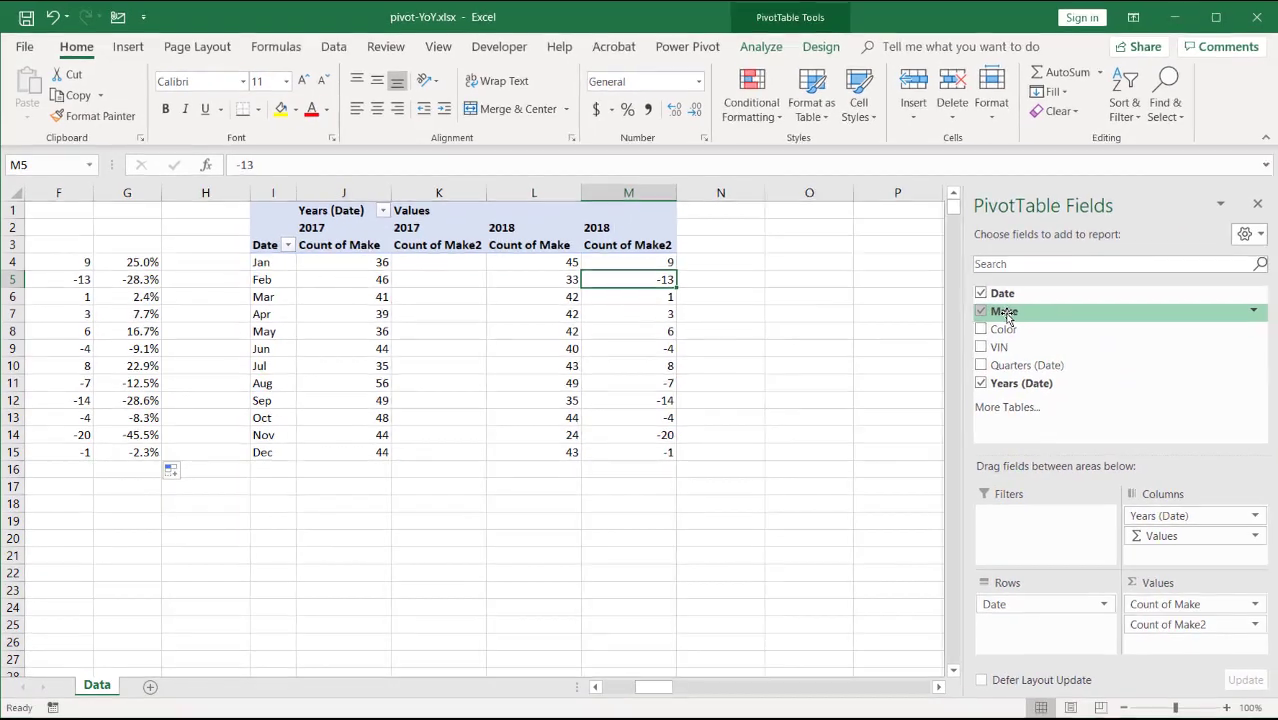
drag(1255, 253, 1277, 683)
drag(1189, 652, 1185, 645)
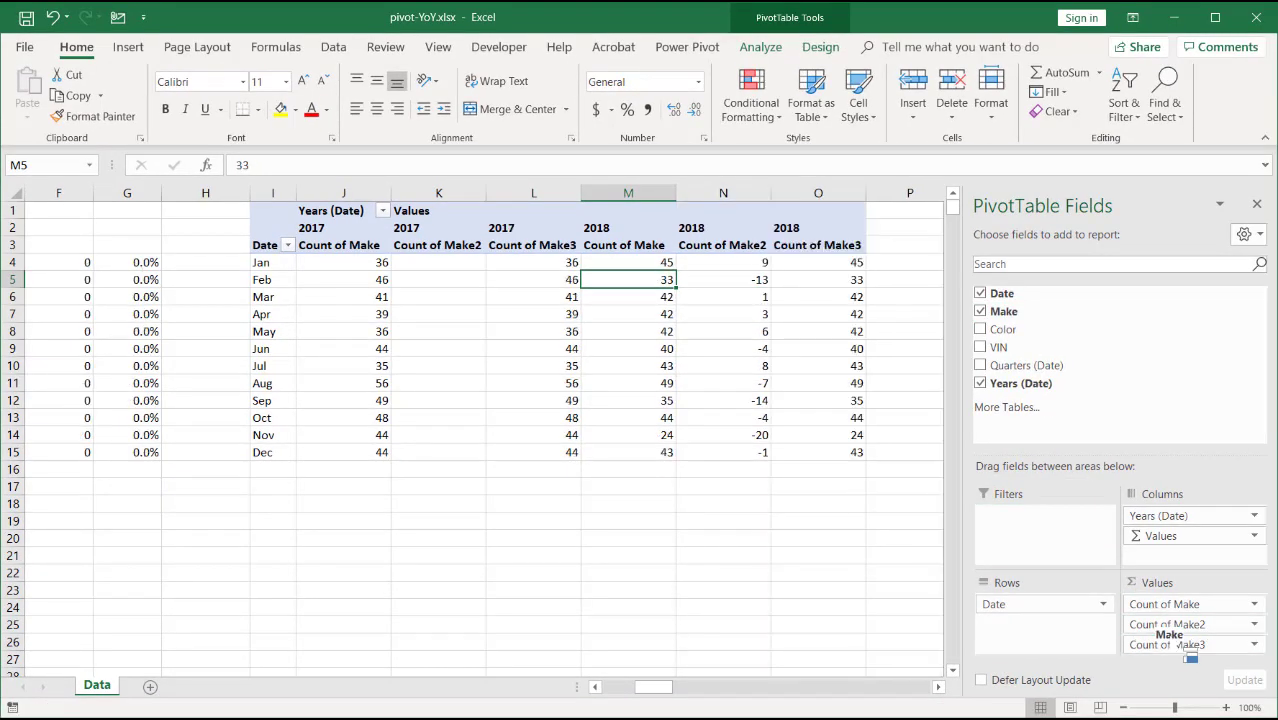
click(1254, 645)
click(1238, 630)
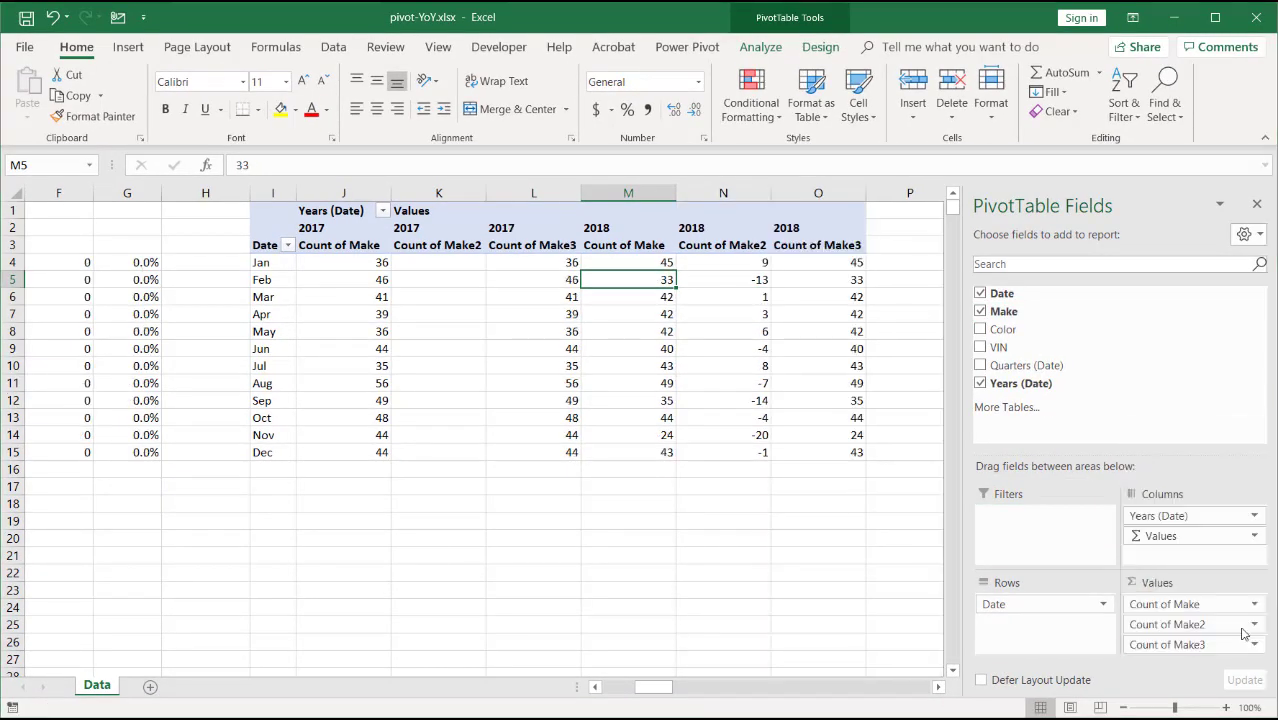
- Show Count of Make3 as % Difference From, base field Years (Date), base item (previous)
click(240, 451)
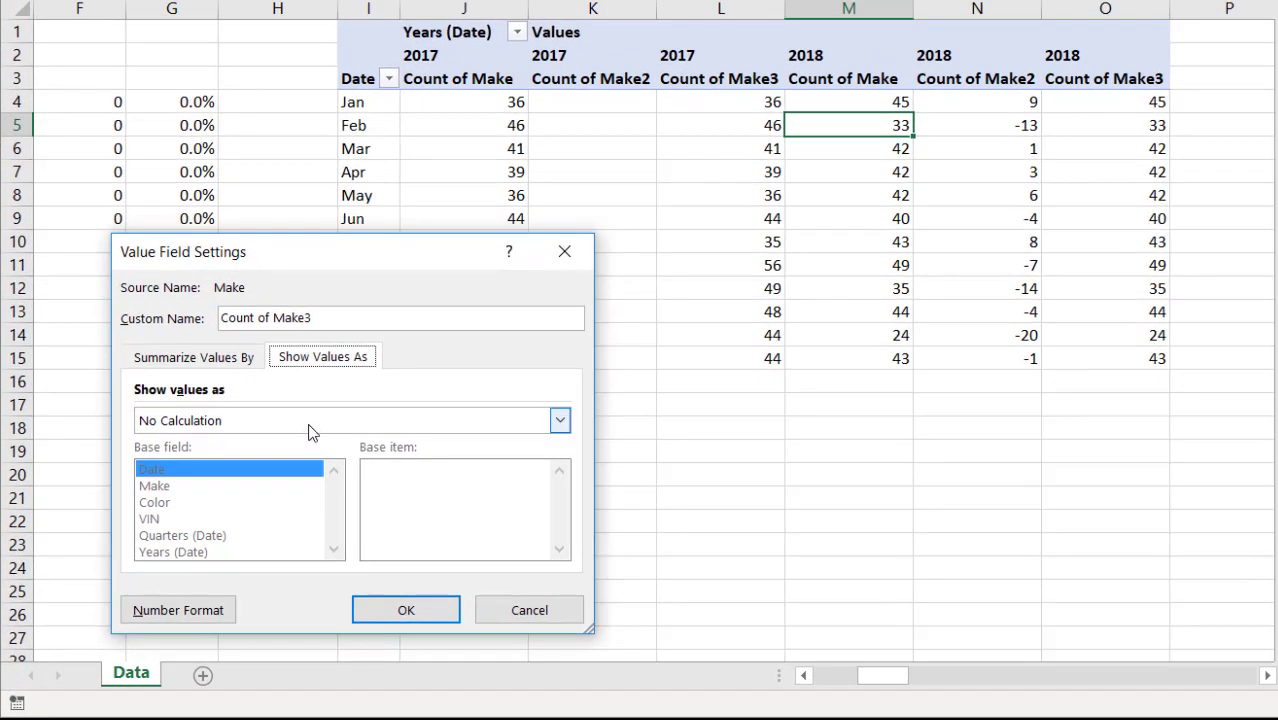
click(309, 431)
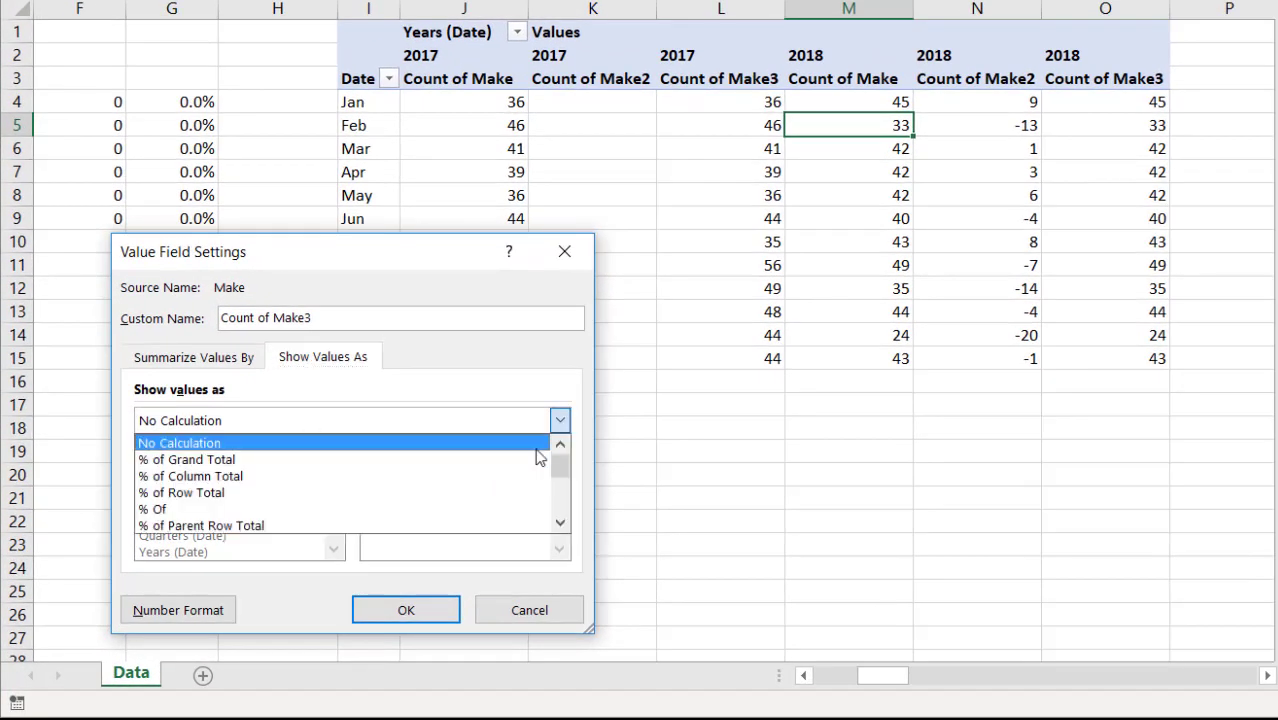
drag(559, 460, 558, 491)
click(458, 484)
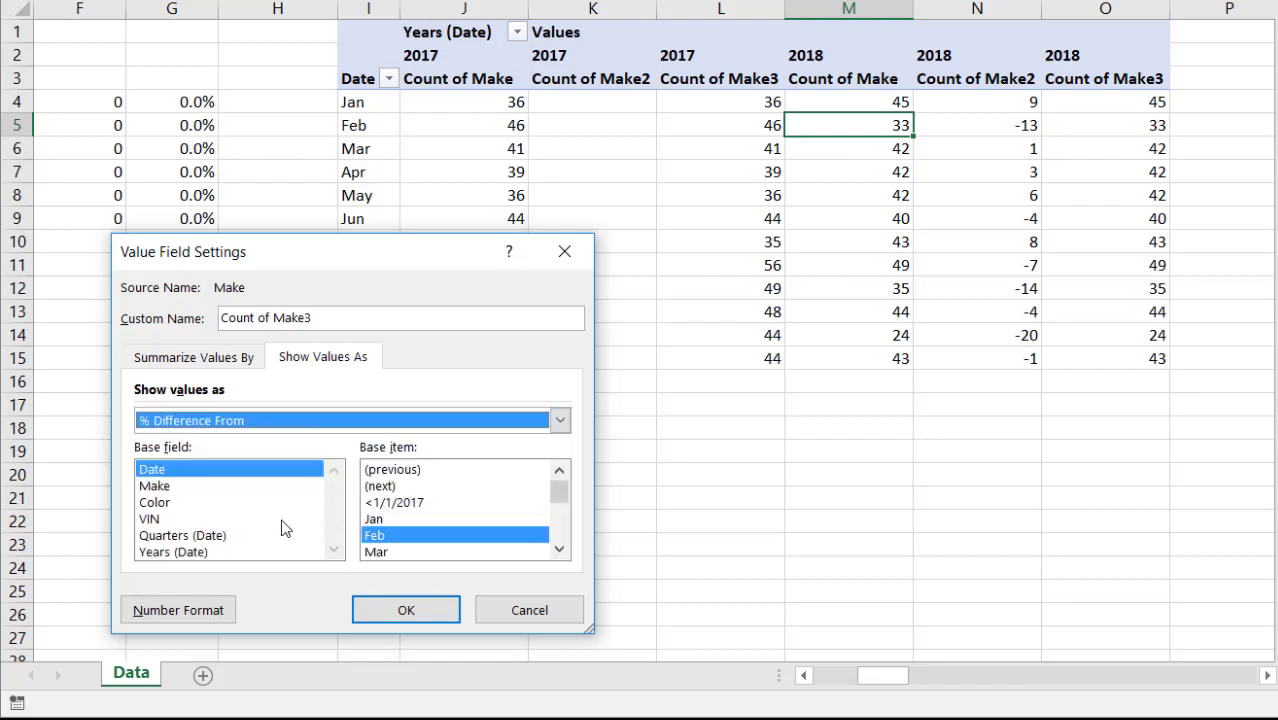
click(155, 553)
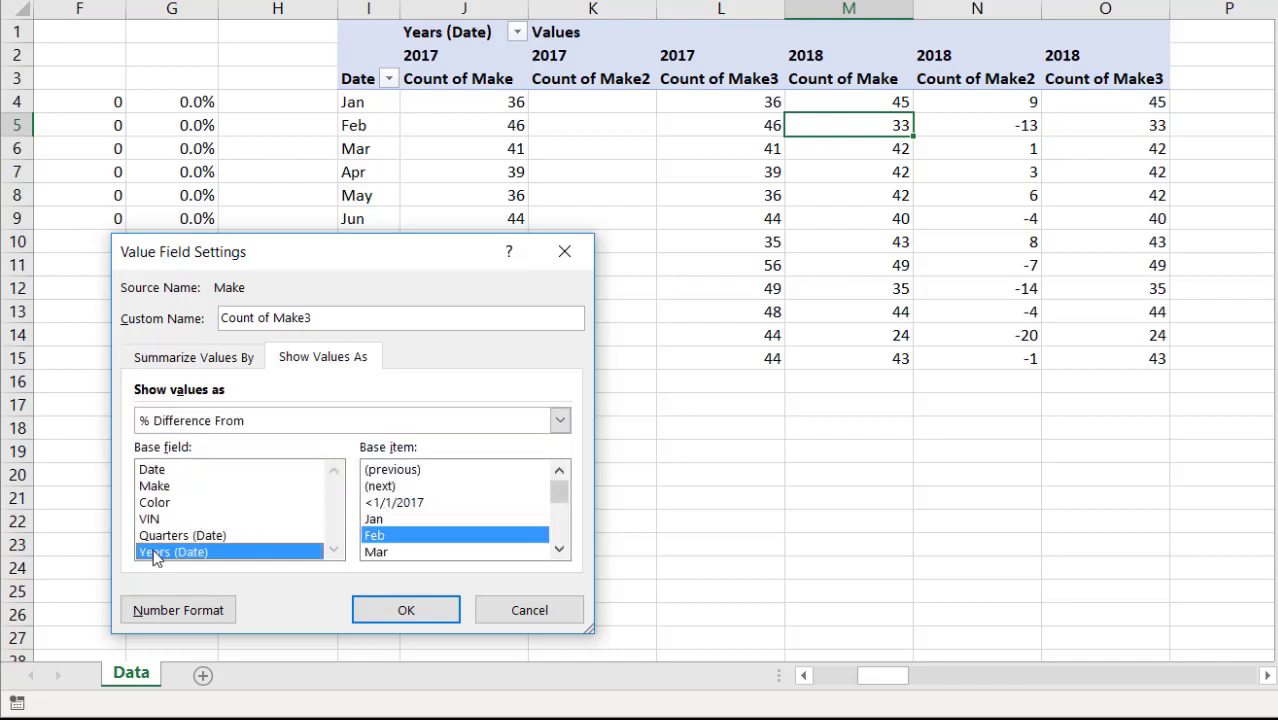
click(386, 470)
click(405, 606)
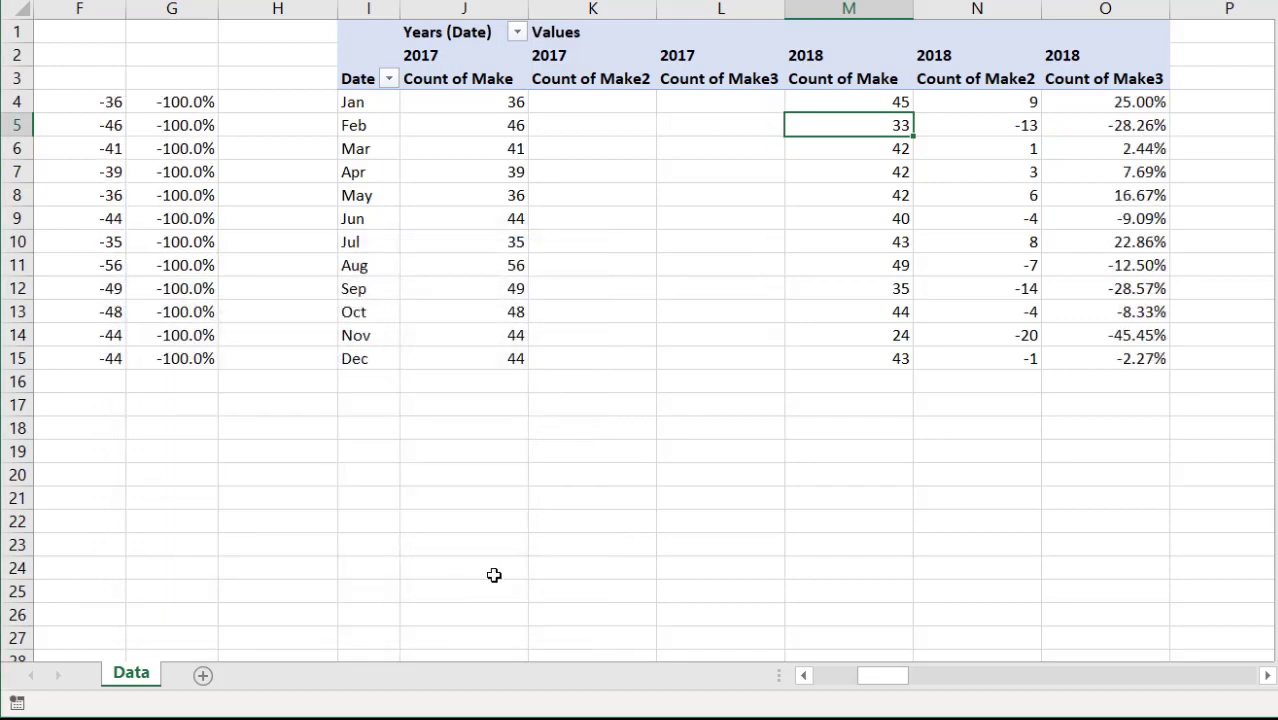
- Rewrite G4 as =M4/J4-1, fill it down to G15, and check it against the pivot's percentages
click(1090, 100)
click(208, 100)
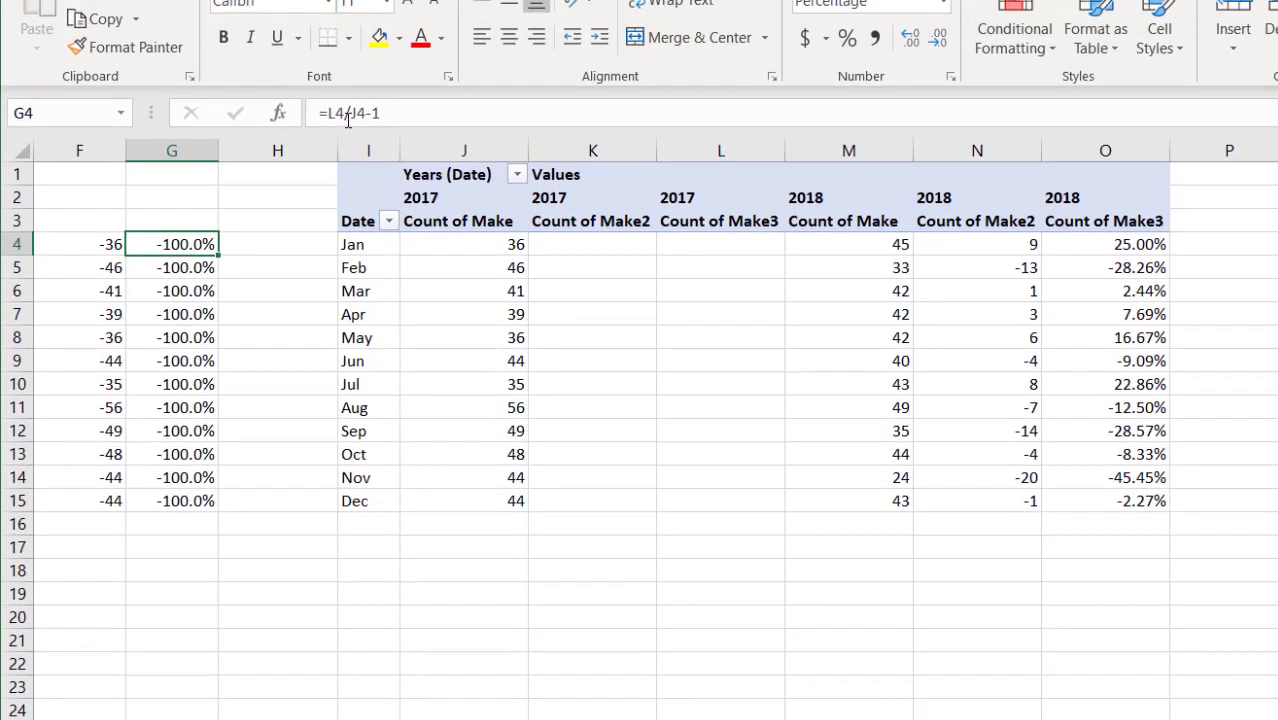
key(F2)
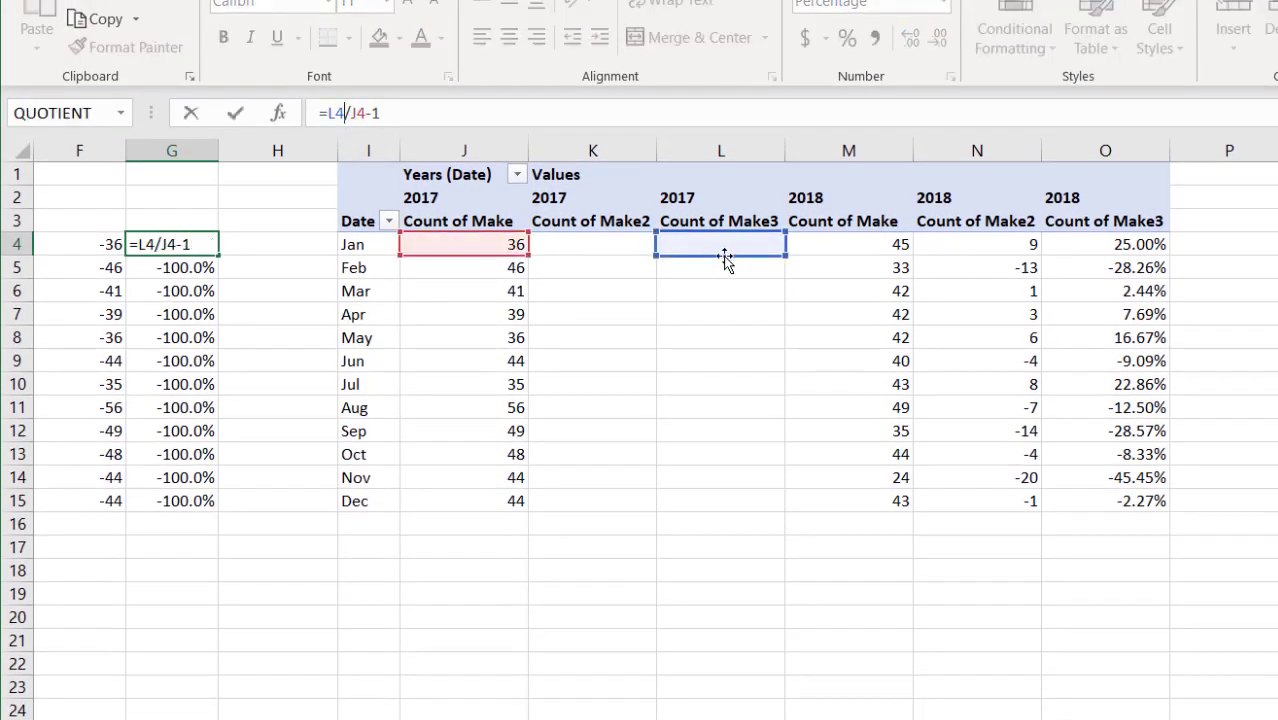
click(814, 248)
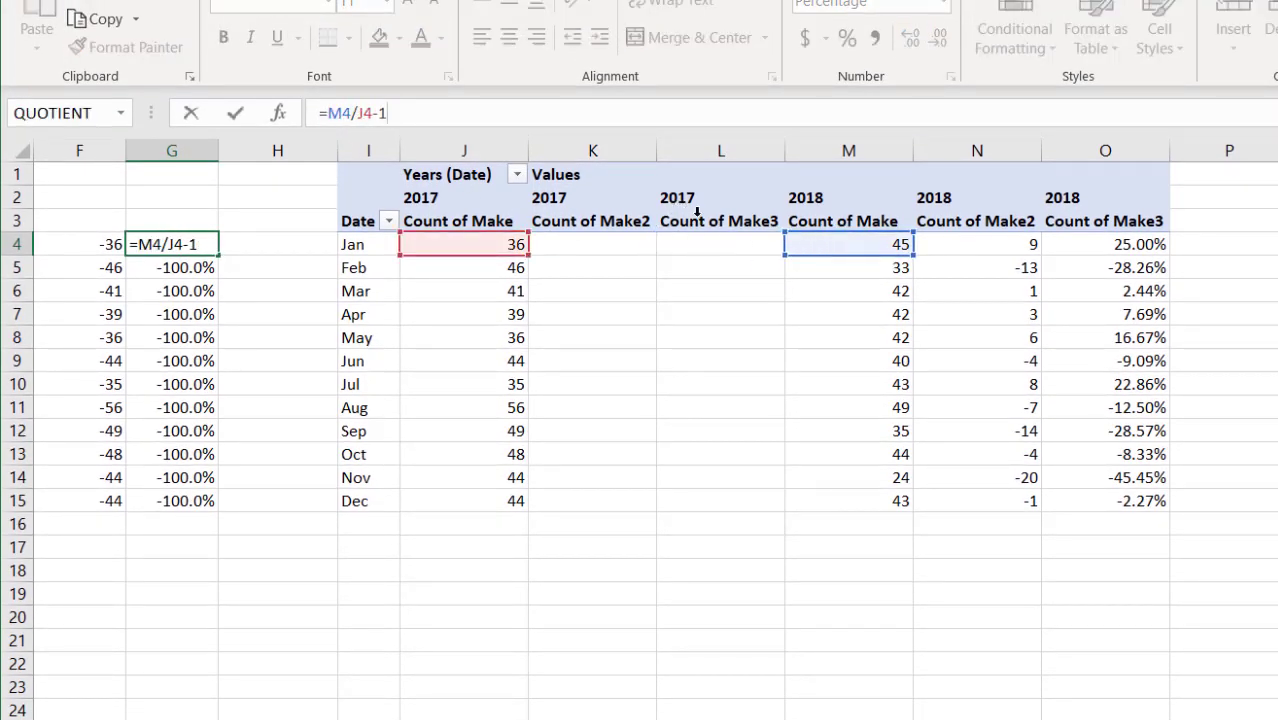
key(Return)
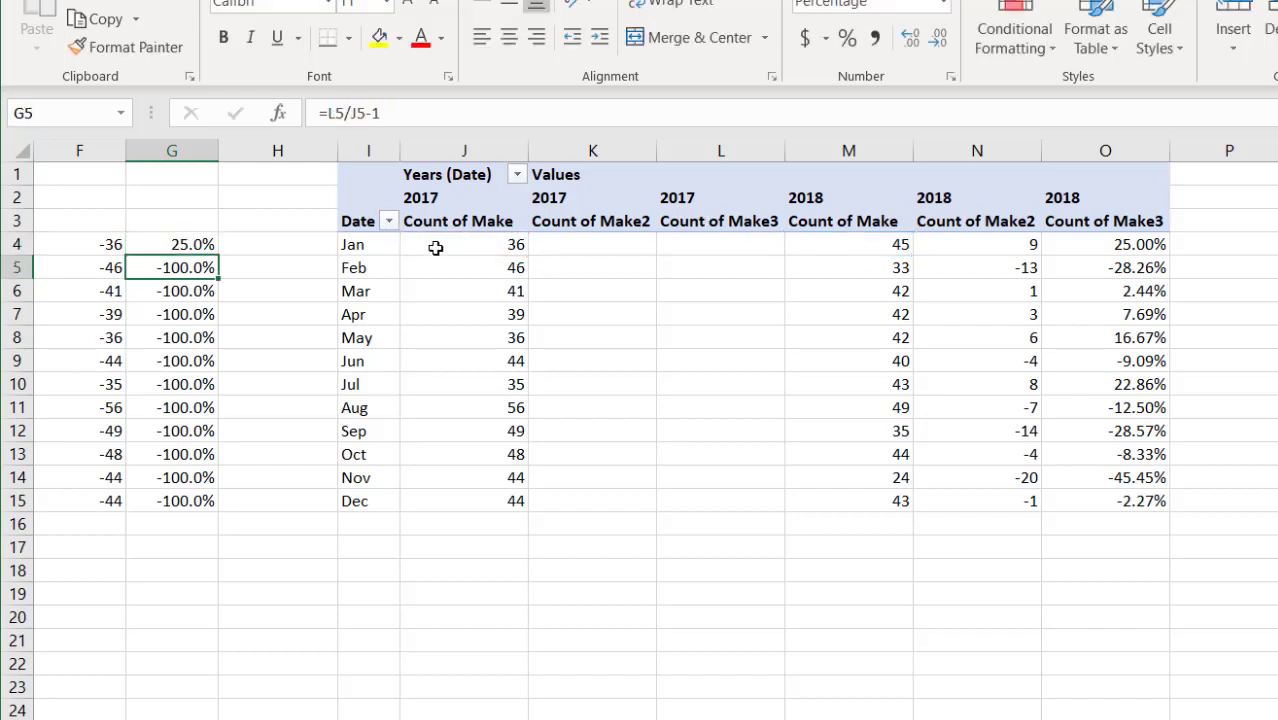
click(200, 245)
double_click(216, 255)
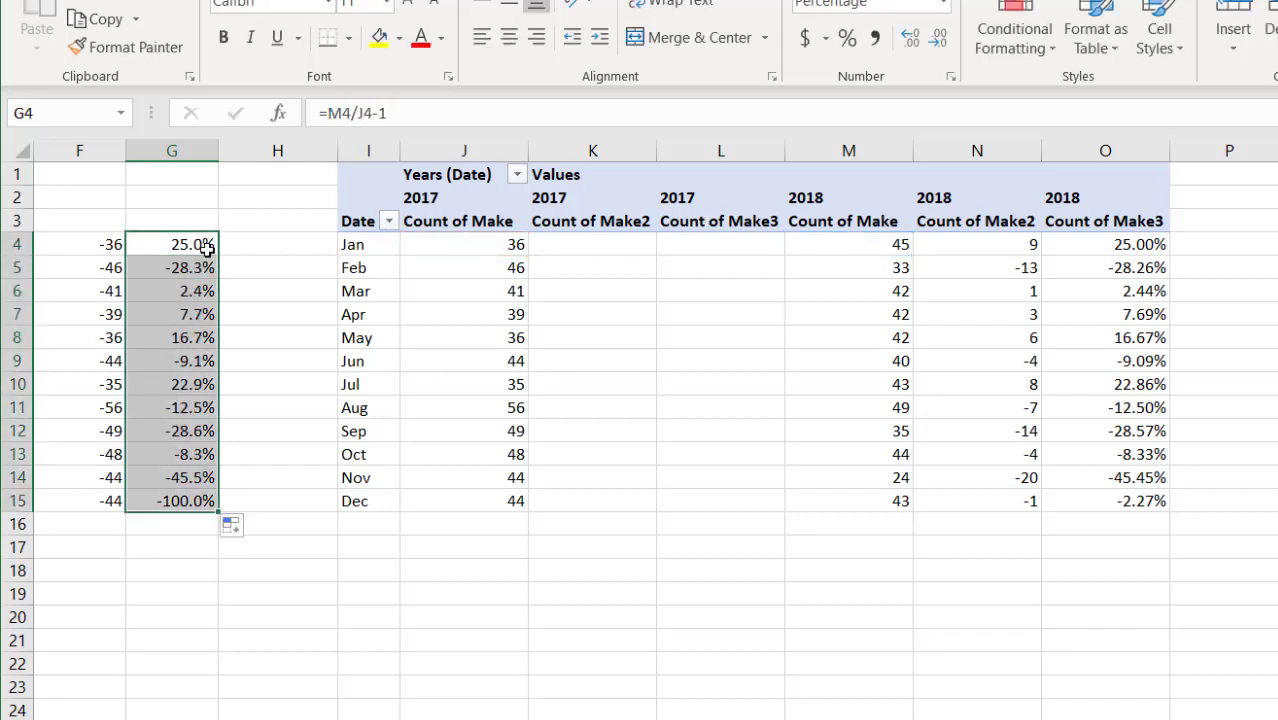
click(203, 252)
click(200, 288)
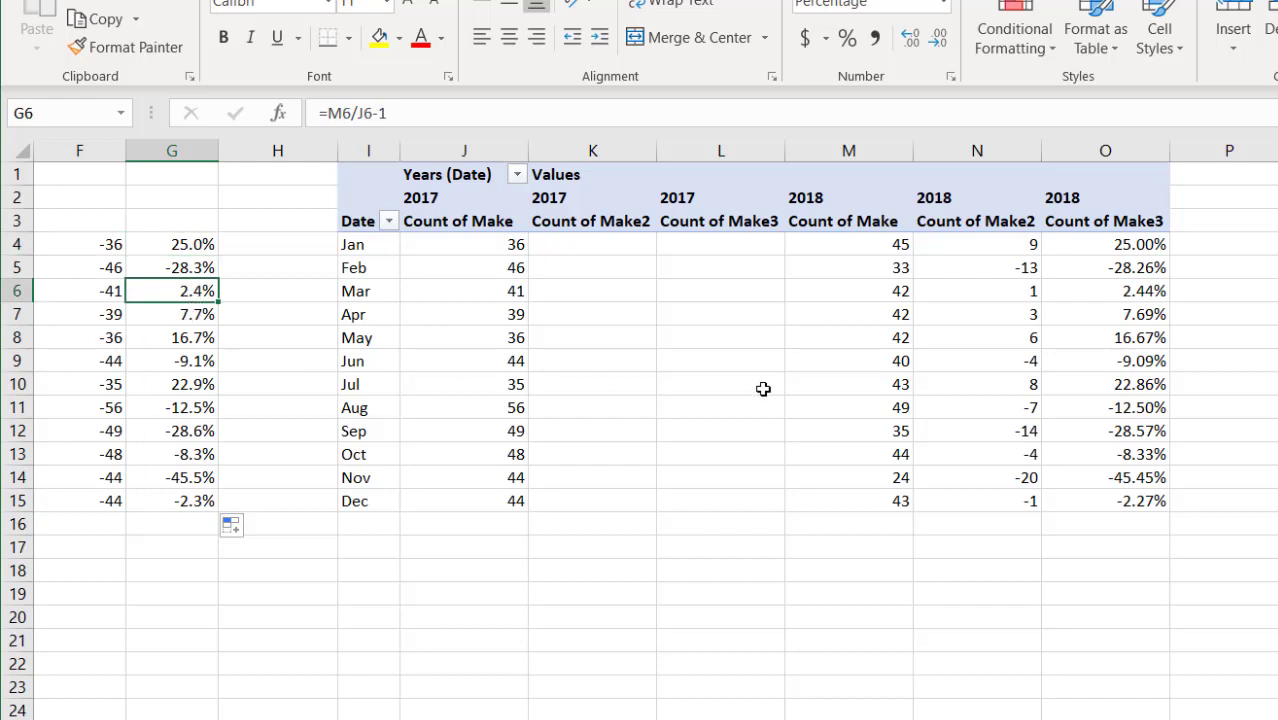
click(1116, 362)
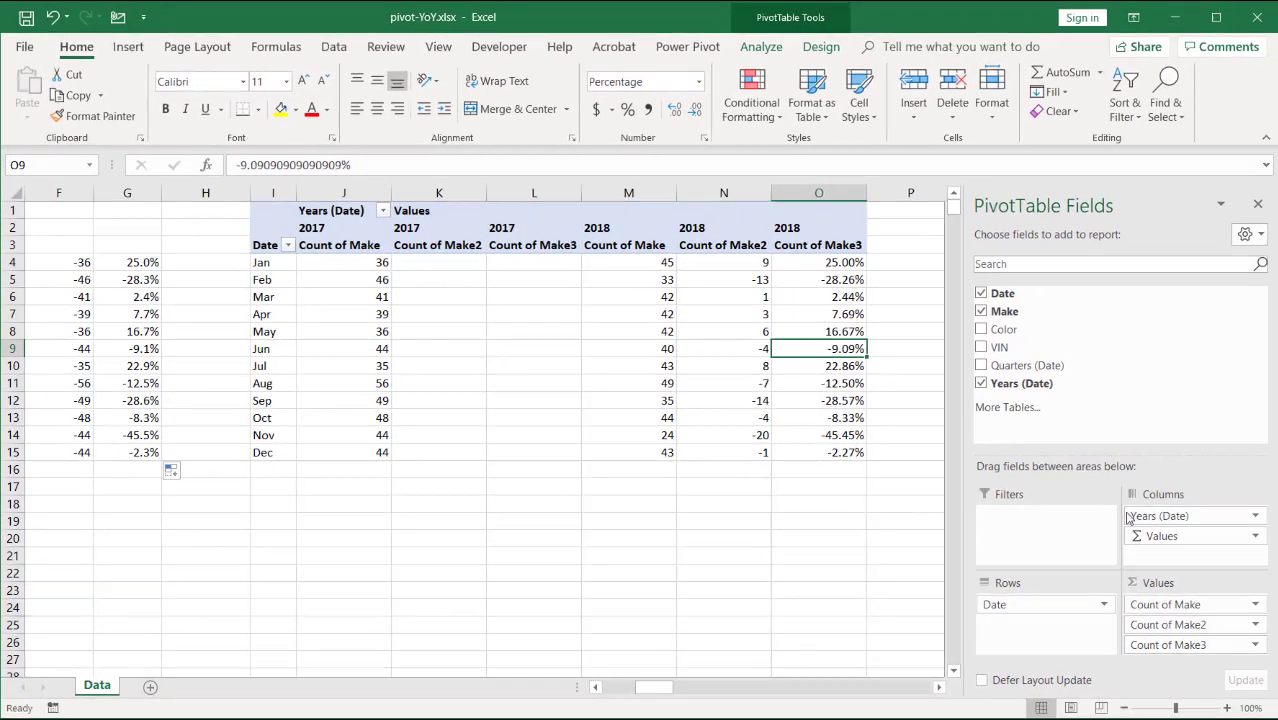
- Move Years (Date) below Values in the Columns area so columns group by measure first
drag(1155, 516, 1176, 556)
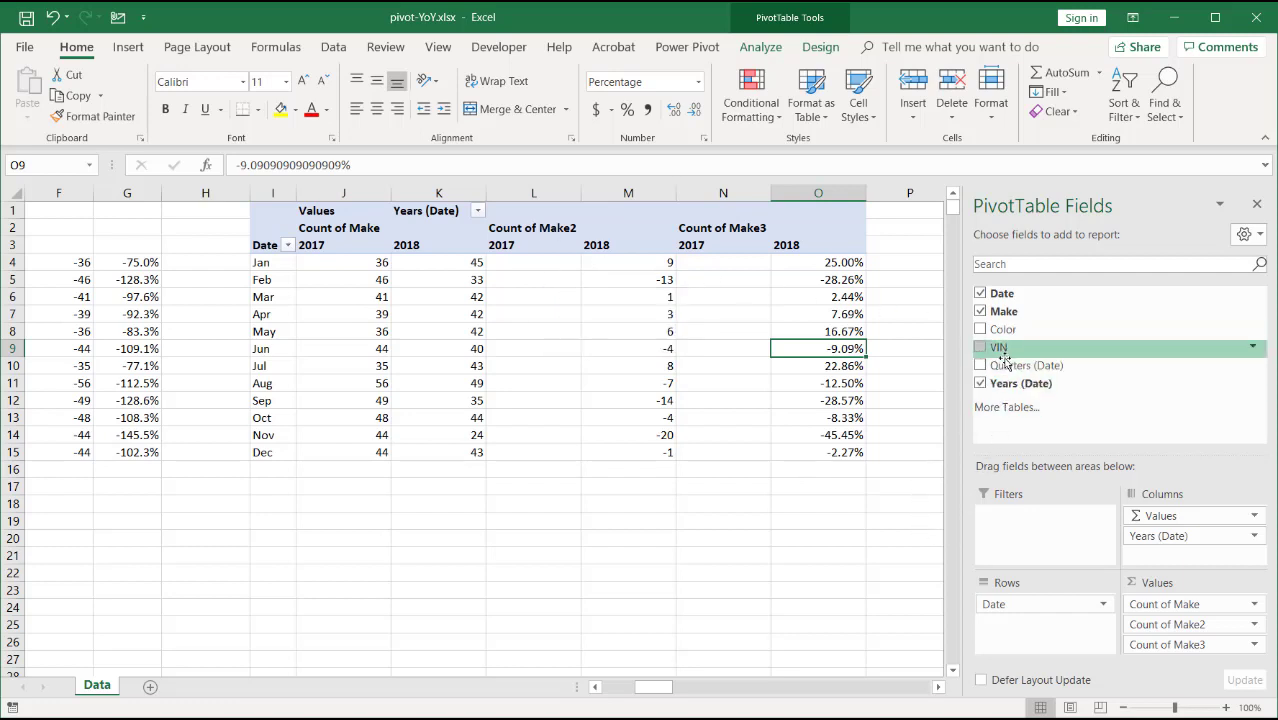
- Replace Date with Make as the pivot row field, then select the outdated F–G calculations
drag(1003, 607, 824, 598)
drag(1004, 313, 1036, 610)
drag(45, 262, 137, 469)
click(577, 314)
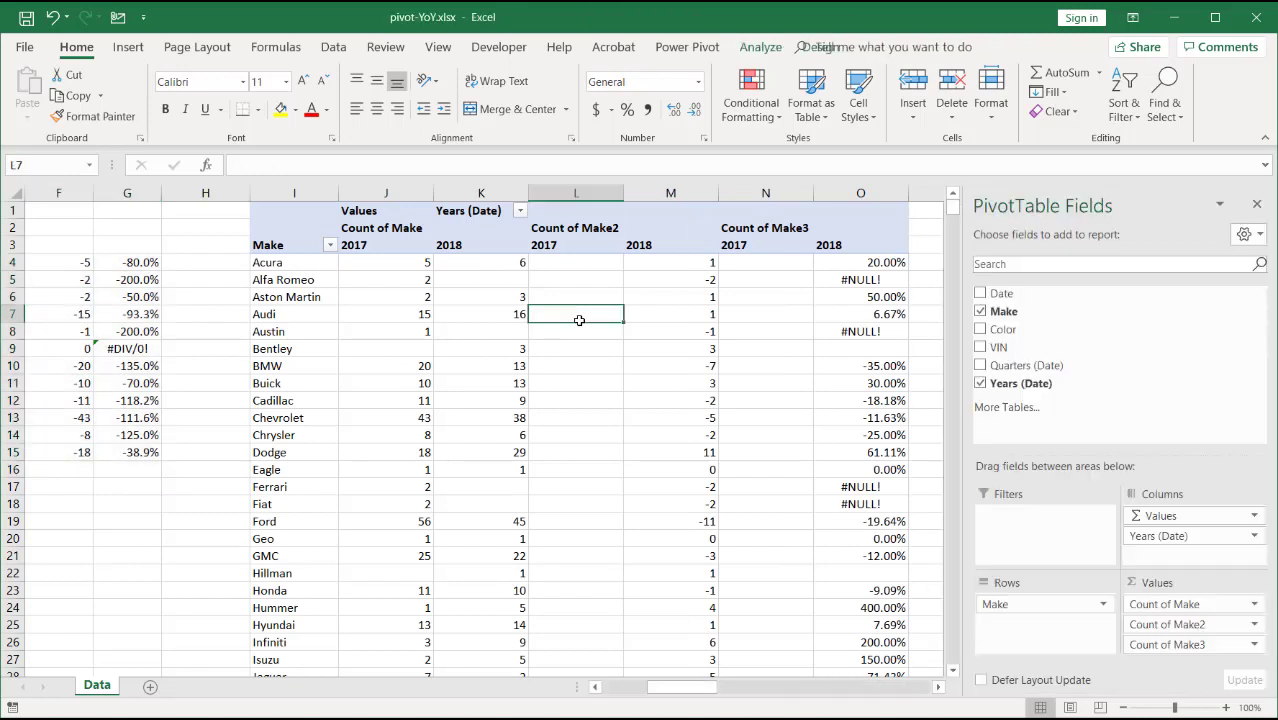
click(576, 192)
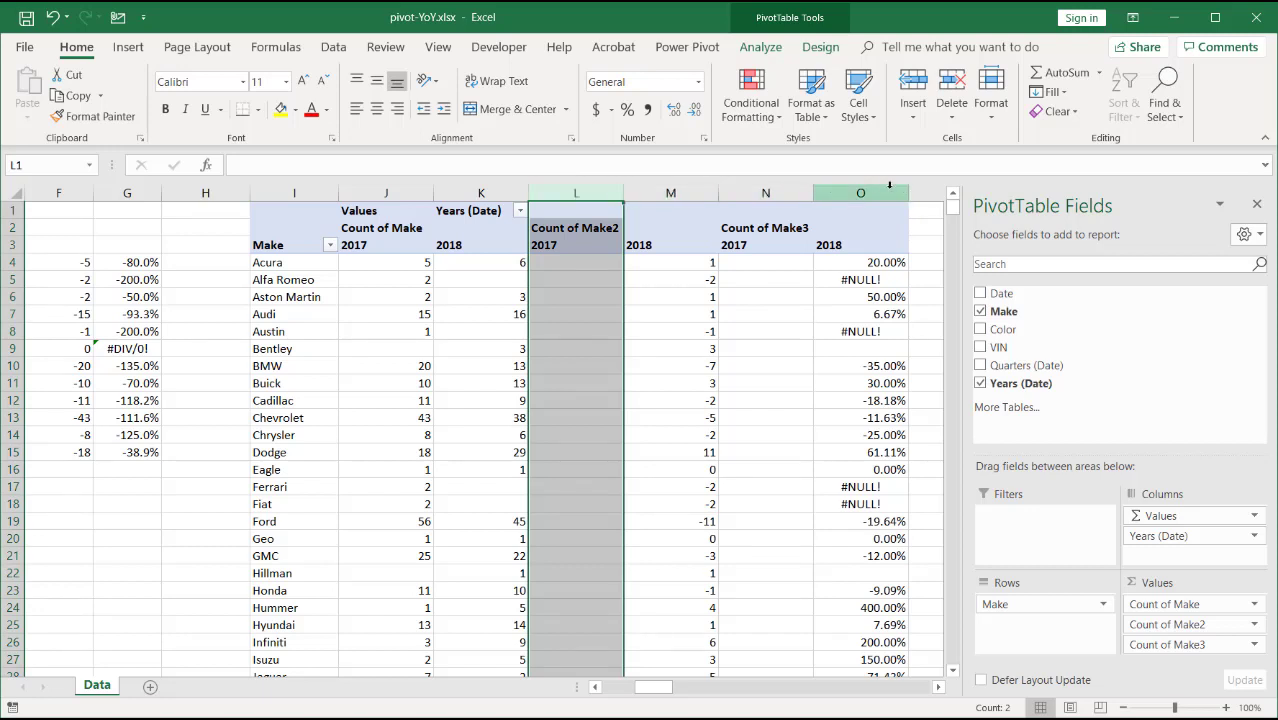
- Hide the empty 2017 columns L and N of Count of Make2 and Count of Make3
ctrl+click(766, 192)
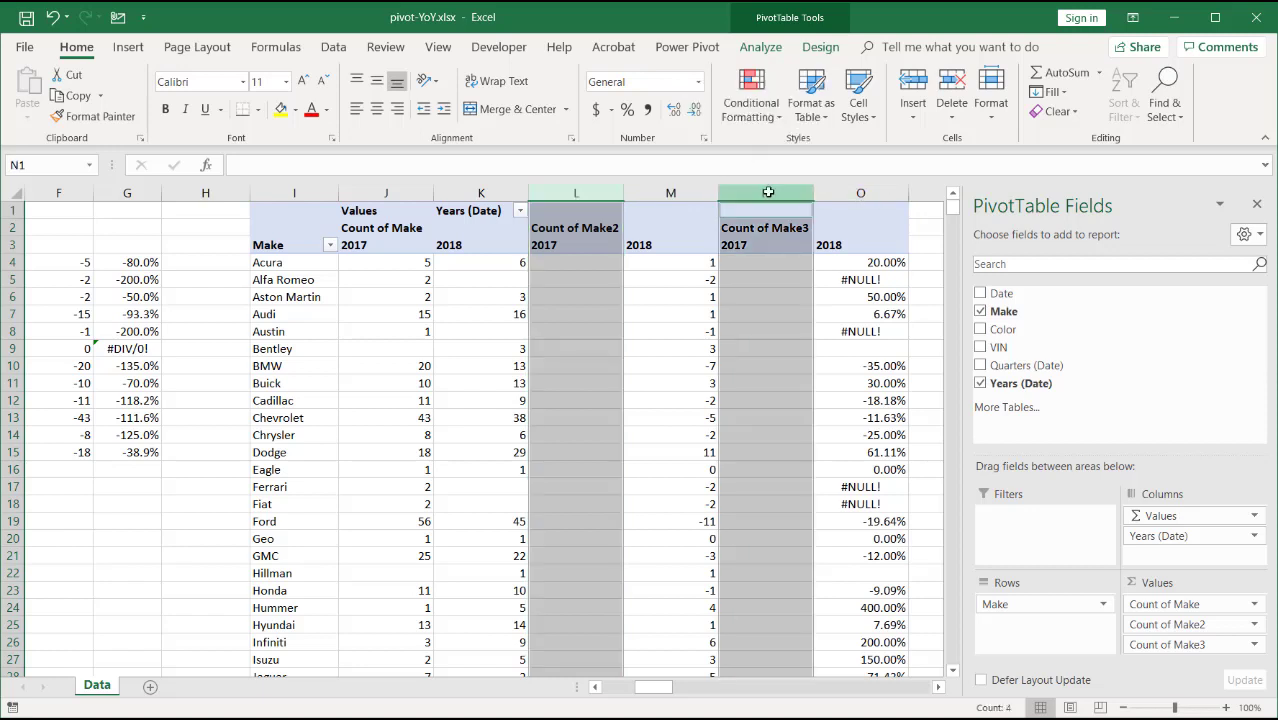
right_click(768, 192)
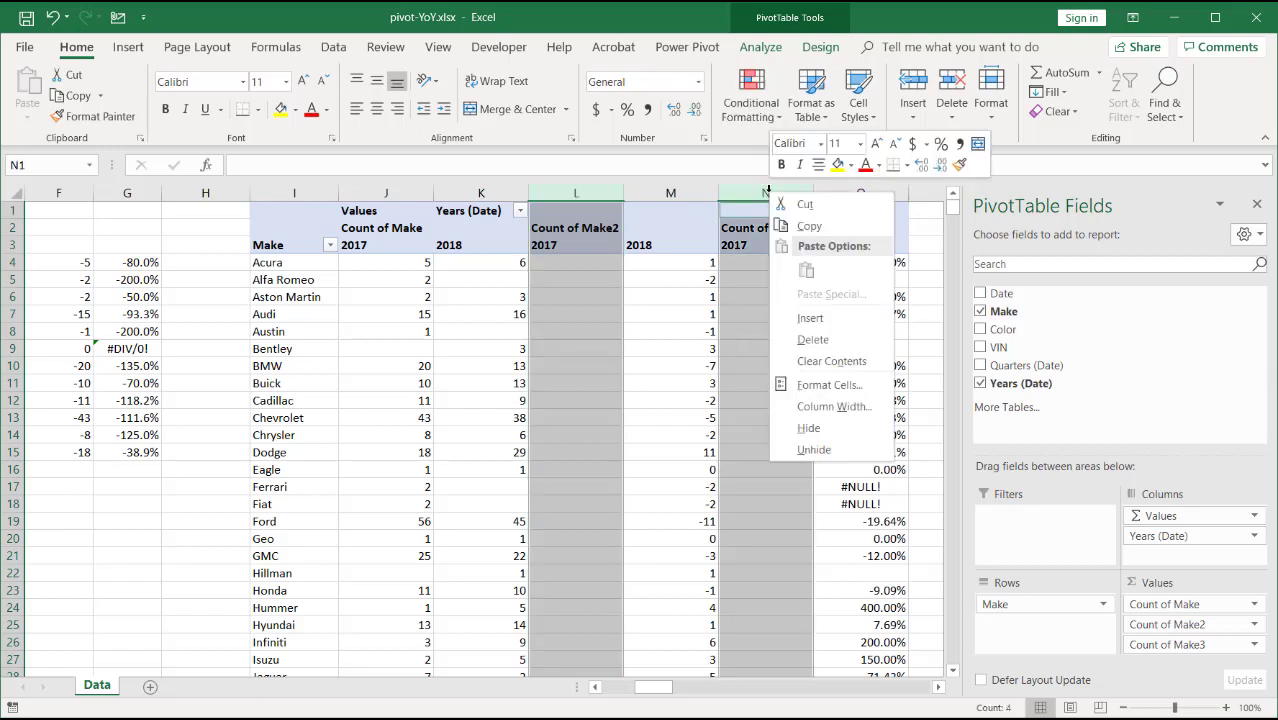
click(818, 431)
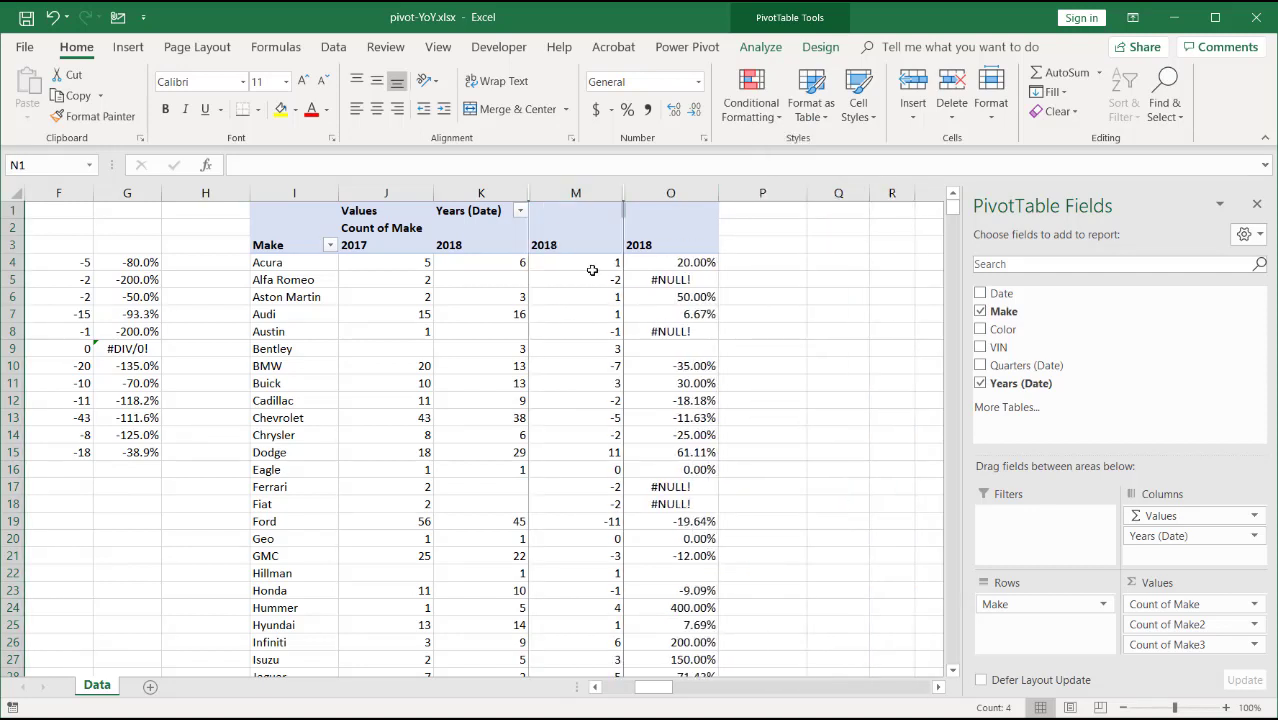
click(583, 266)
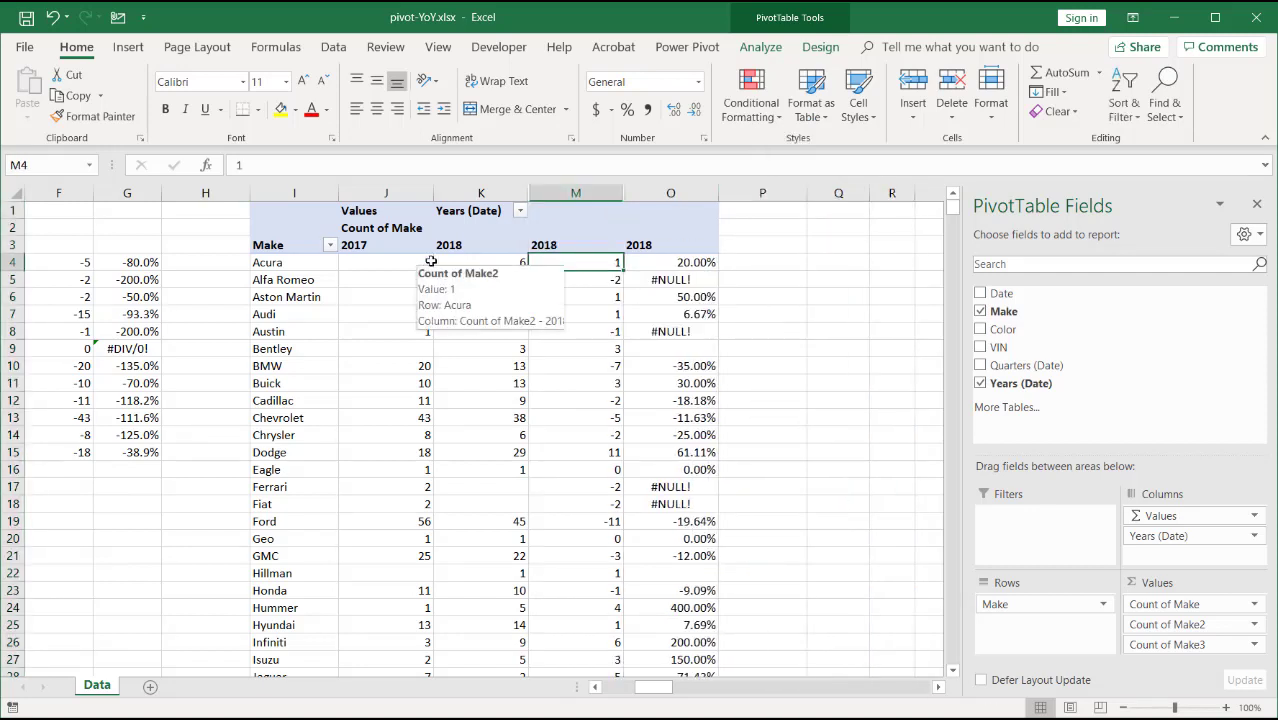
- Inspect the percent-change column and select Austin's #NULL! error cell
click(660, 267)
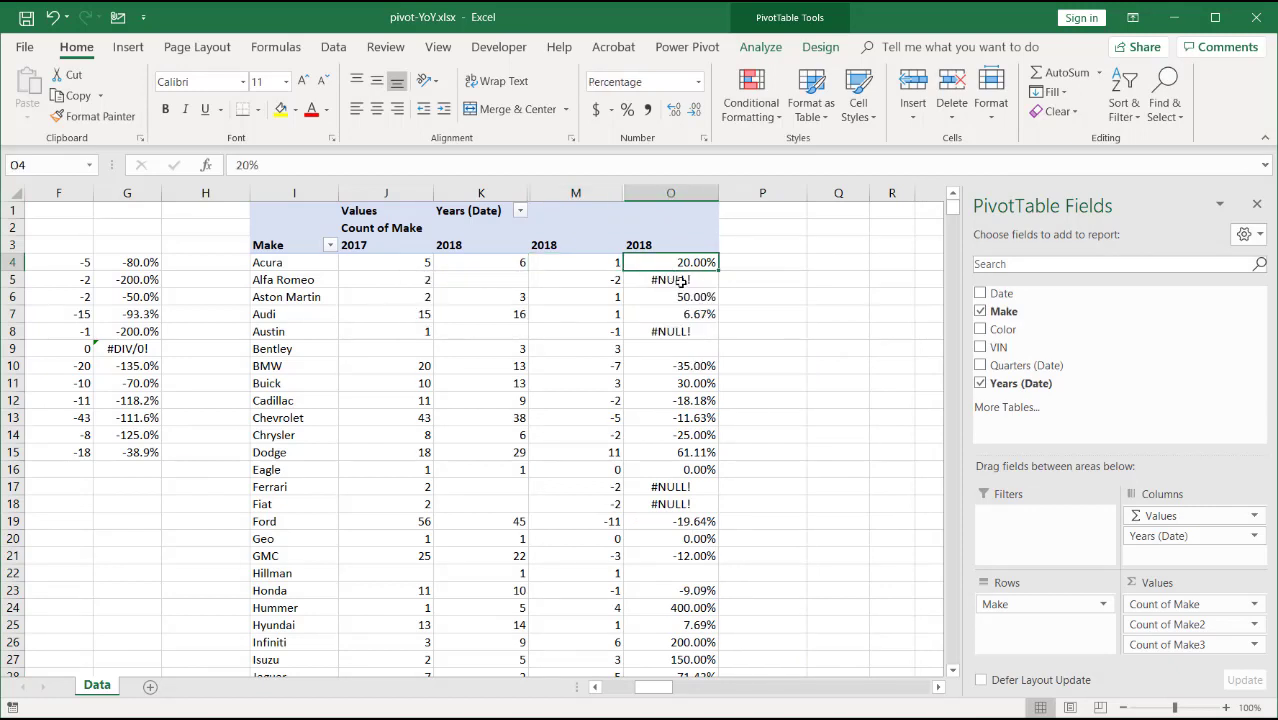
click(680, 283)
click(668, 331)
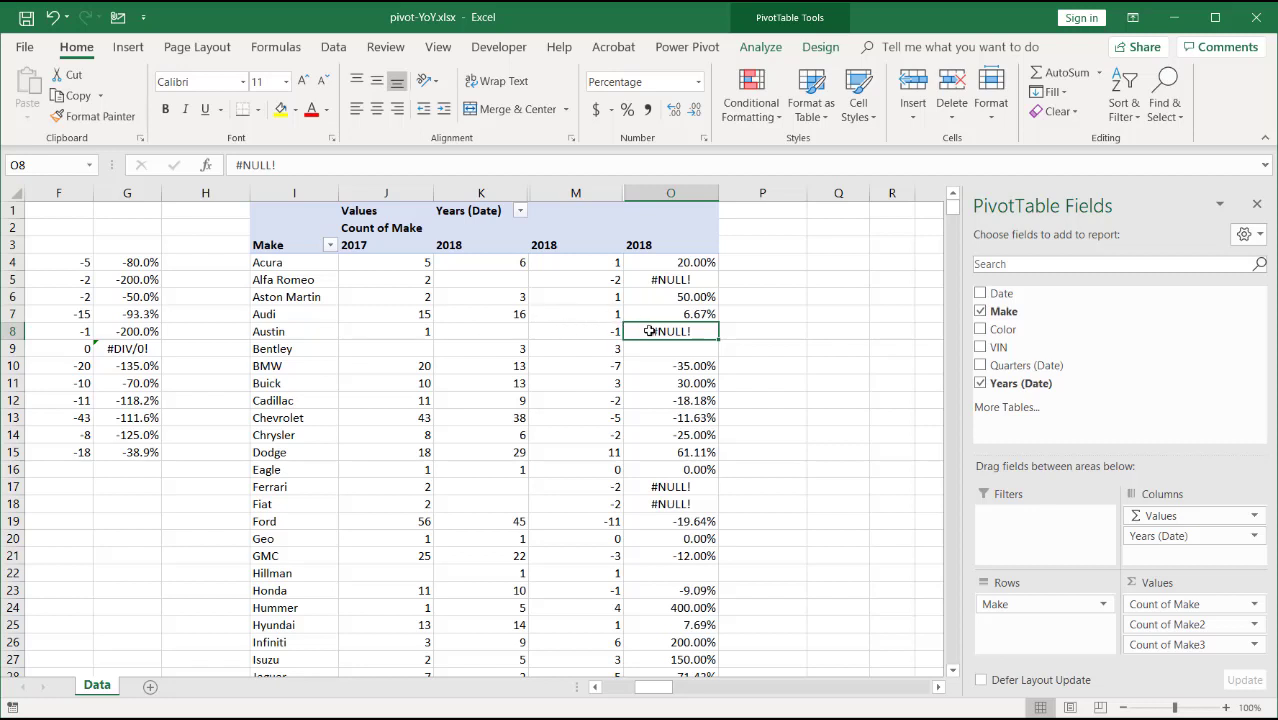
- In PivotTable Options, show error values as empty cells
mouse_move(650, 331)
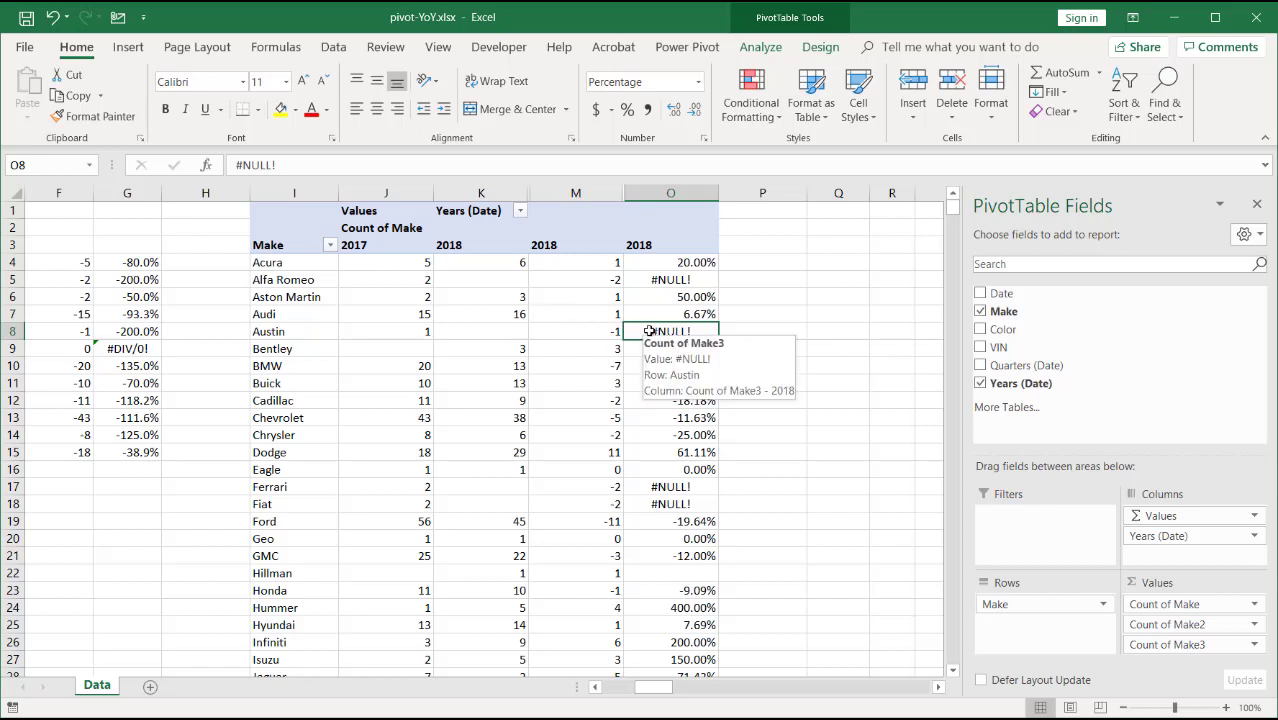
right_click(650, 331)
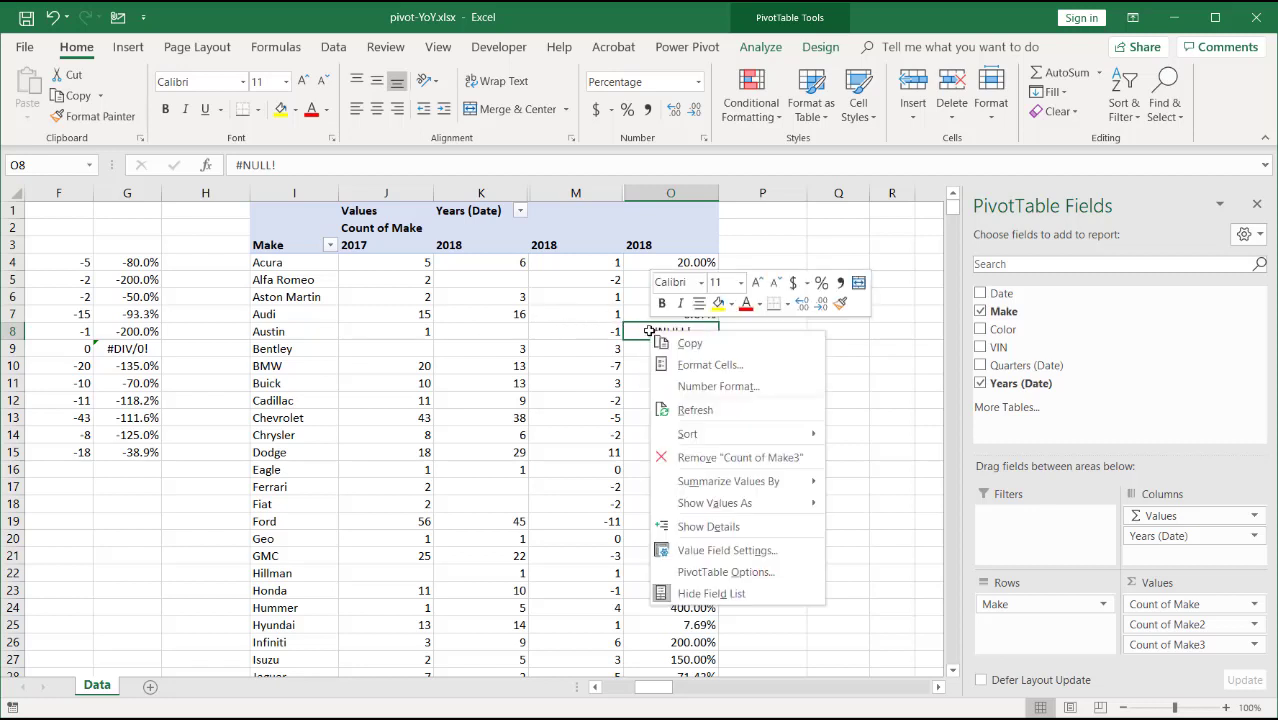
click(726, 571)
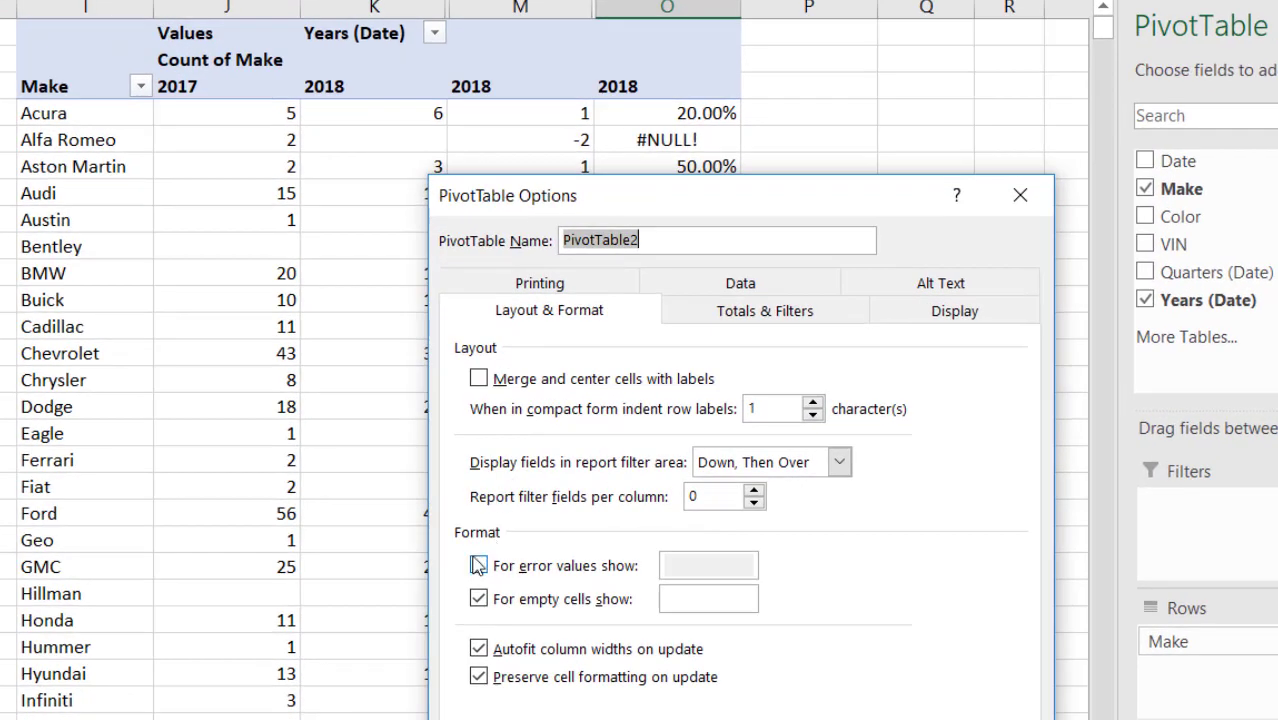
click(480, 567)
key(Return)
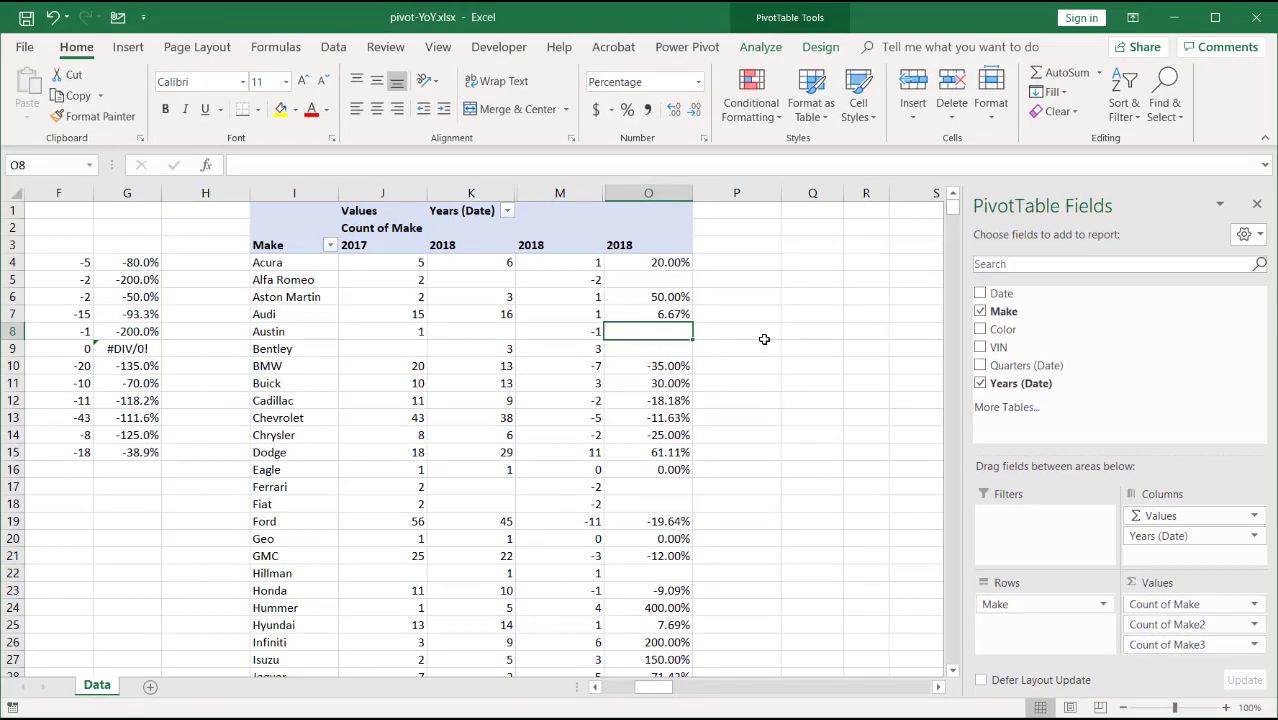
- Replace Make with Color in the pivot's Rows area
drag(1003, 311, 996, 338)
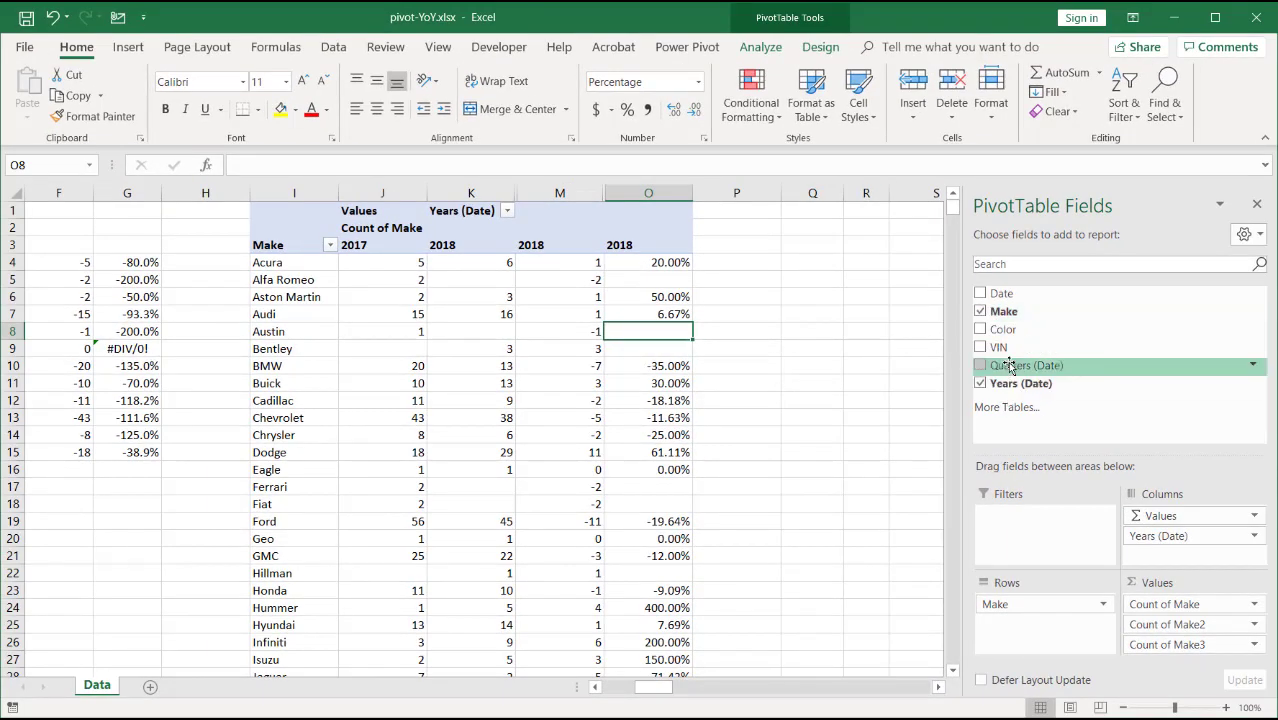
drag(1039, 598, 930, 596)
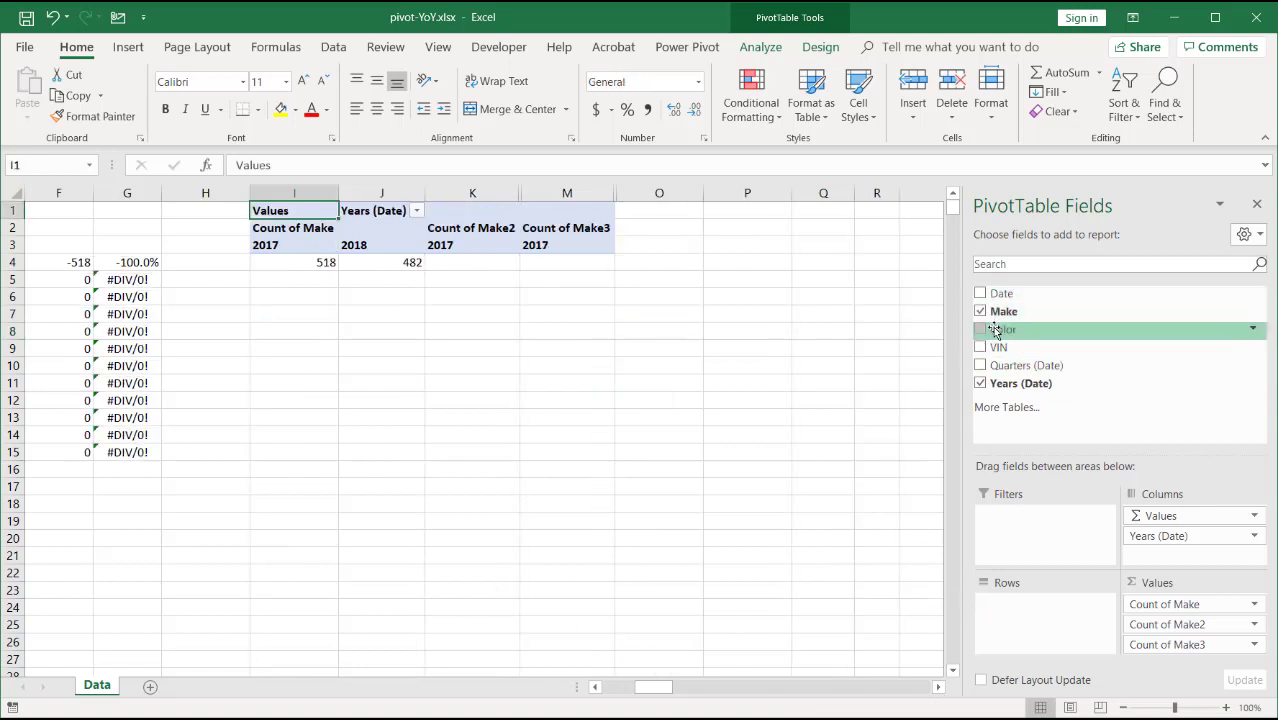
drag(996, 329, 1015, 621)
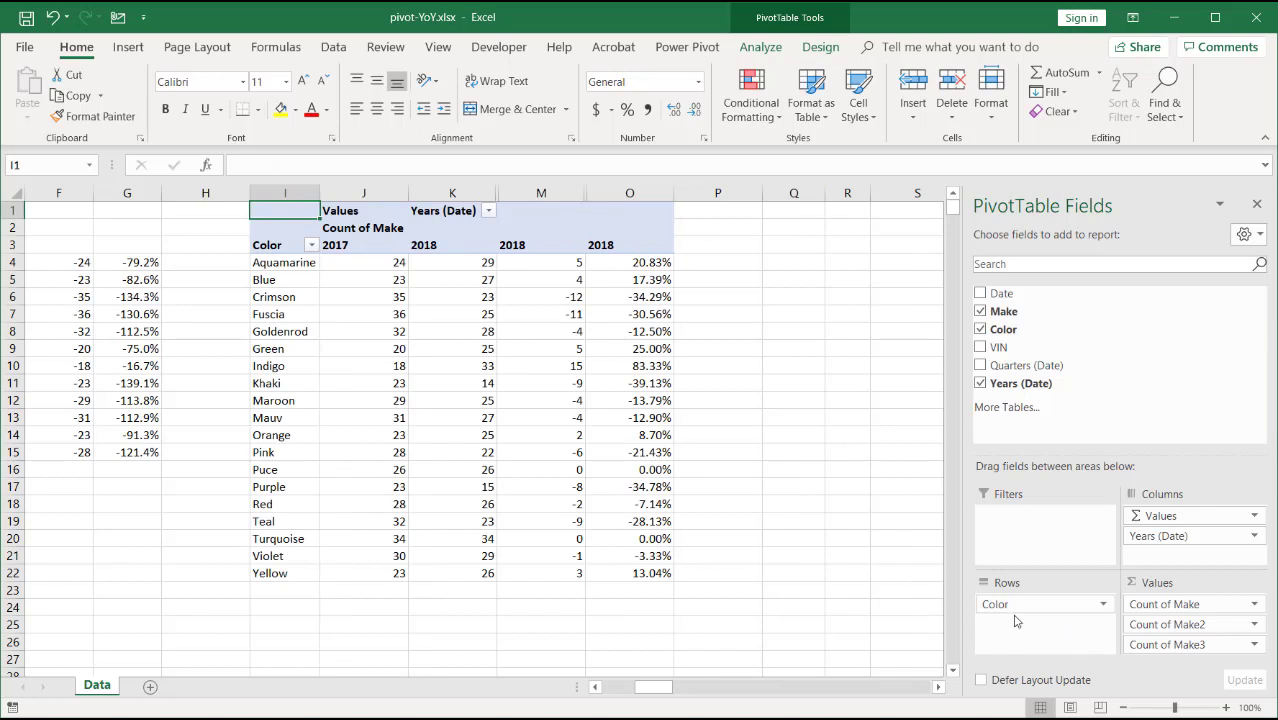
- Review colour percent changes such as Puce and Purple, then select the outdated calculations in columns F and G
click(633, 265)
click(640, 352)
drag(632, 472, 631, 481)
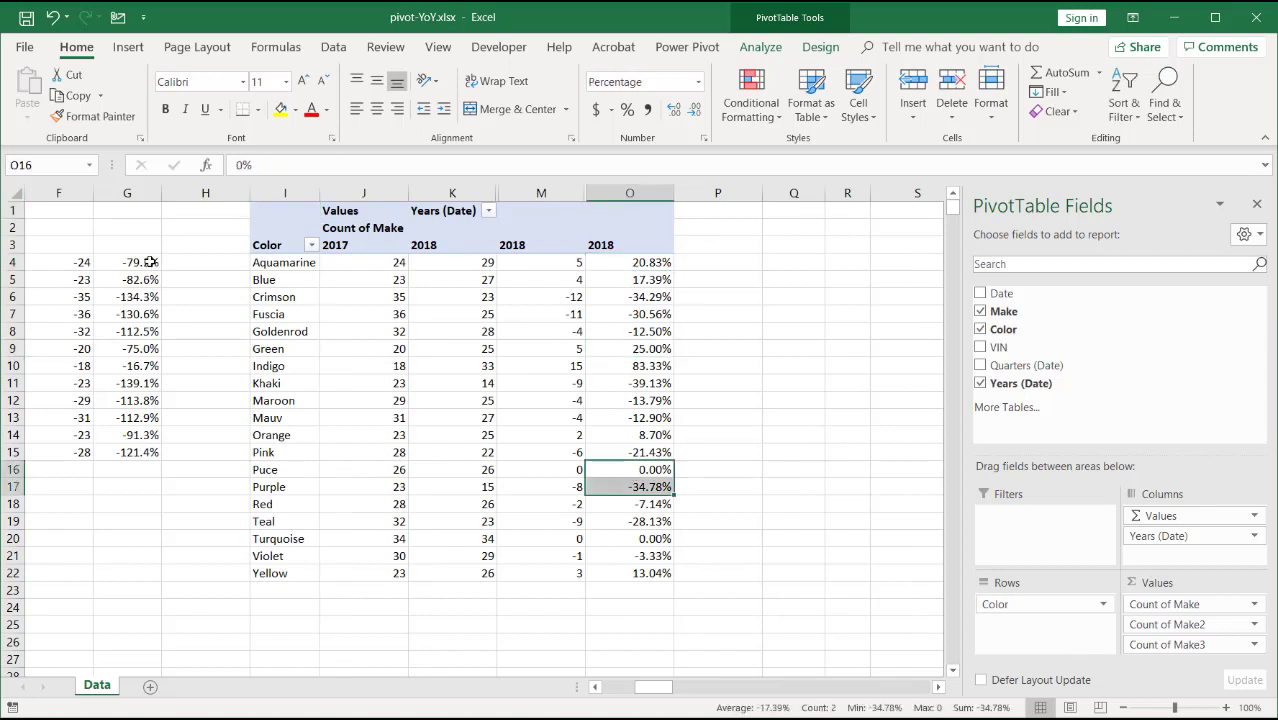
drag(80, 262, 155, 453)
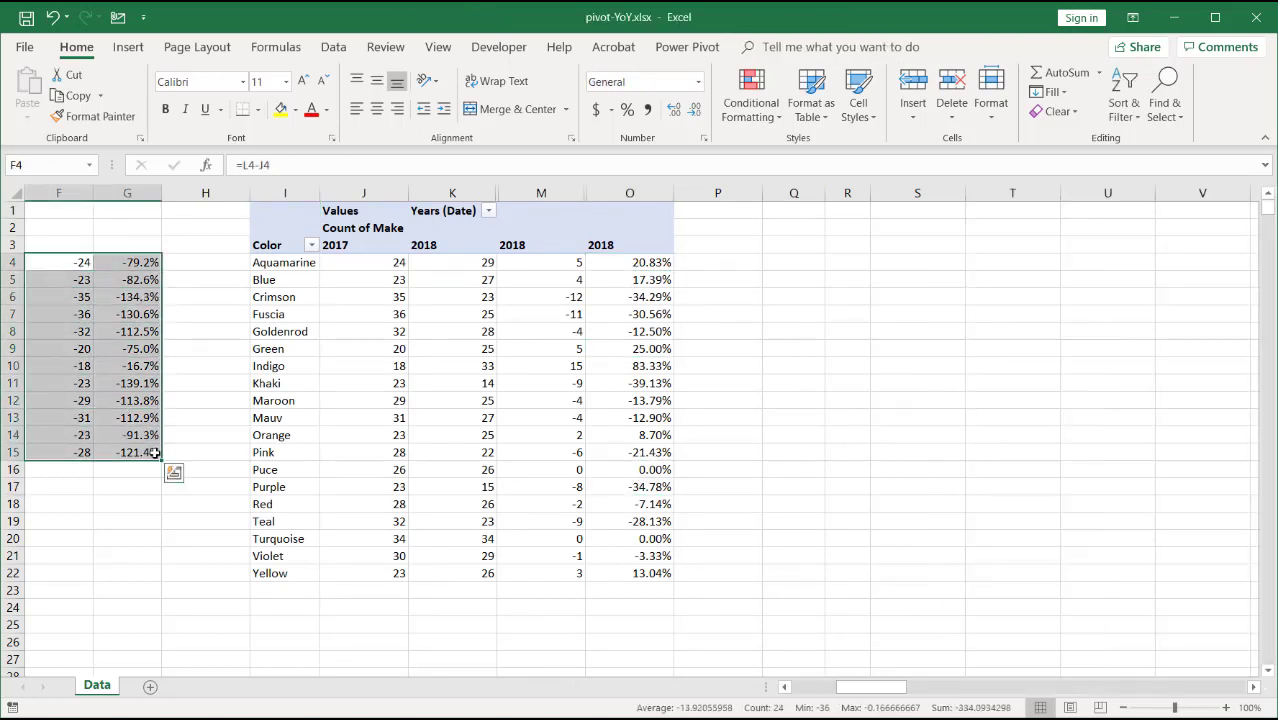
- After checking Green's difference, put Quarters (Date) in Rows and remove Color
click(478, 369)
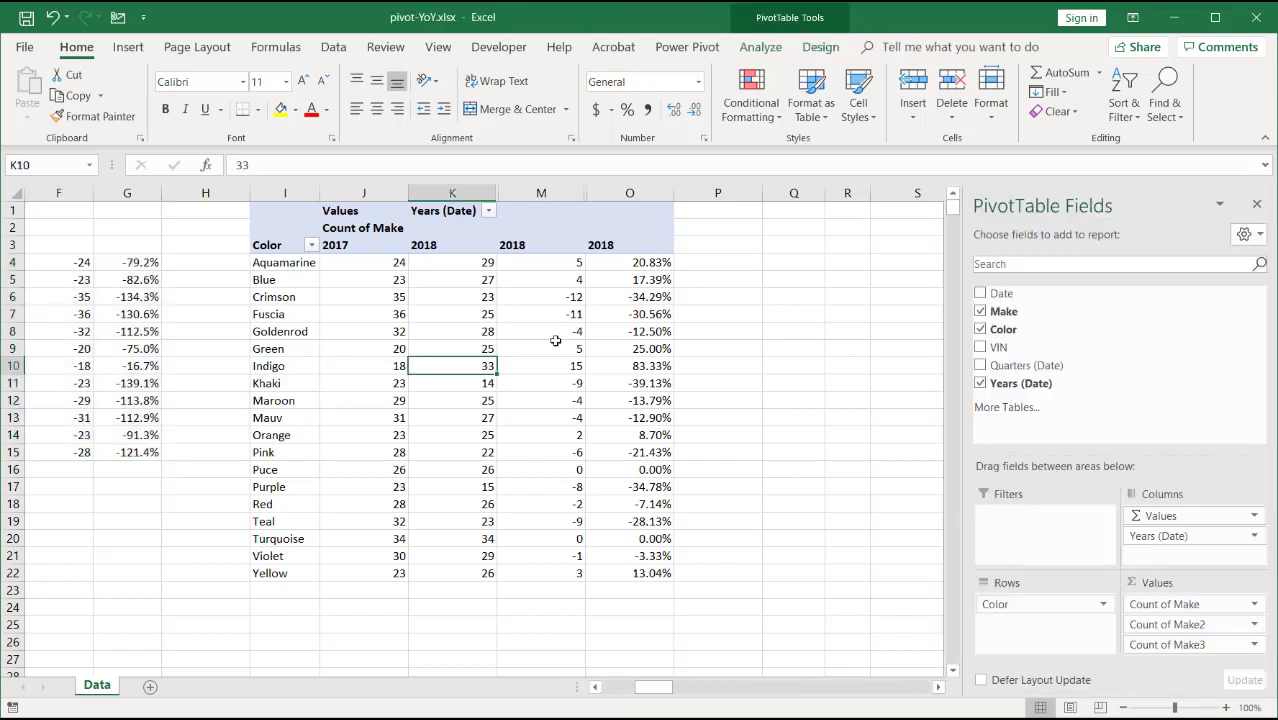
click(550, 352)
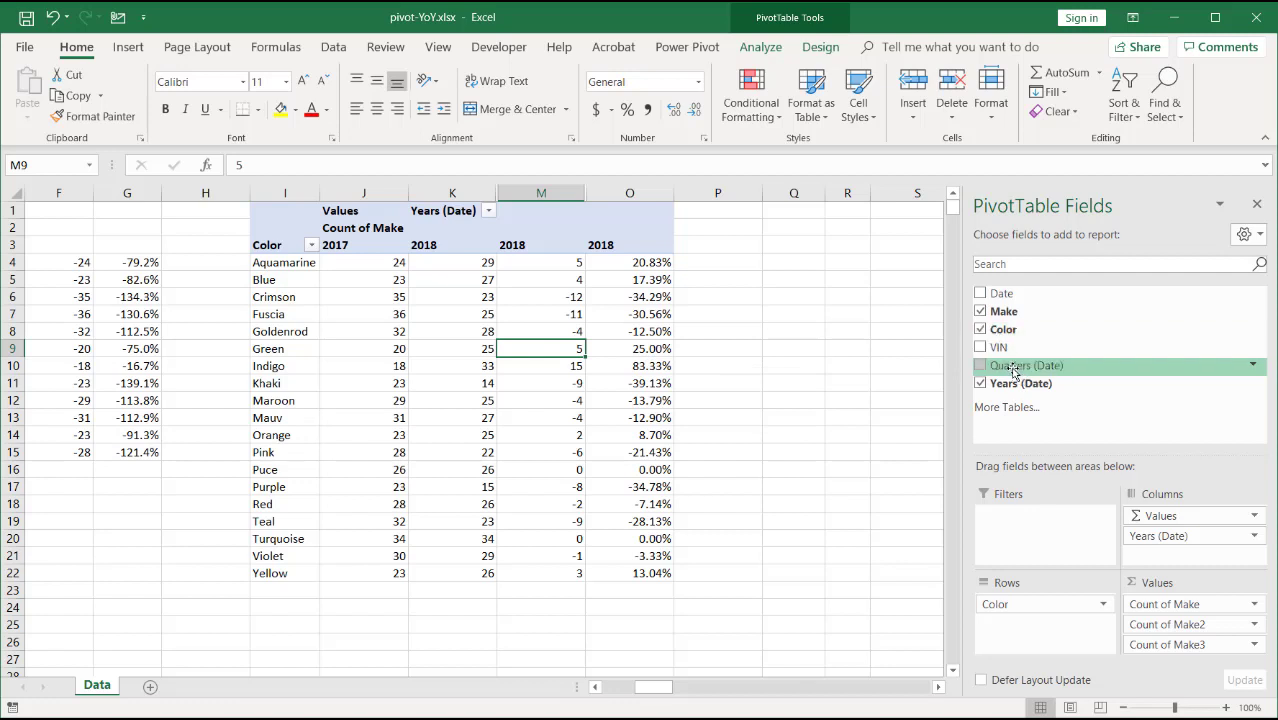
drag(1017, 370, 1072, 630)
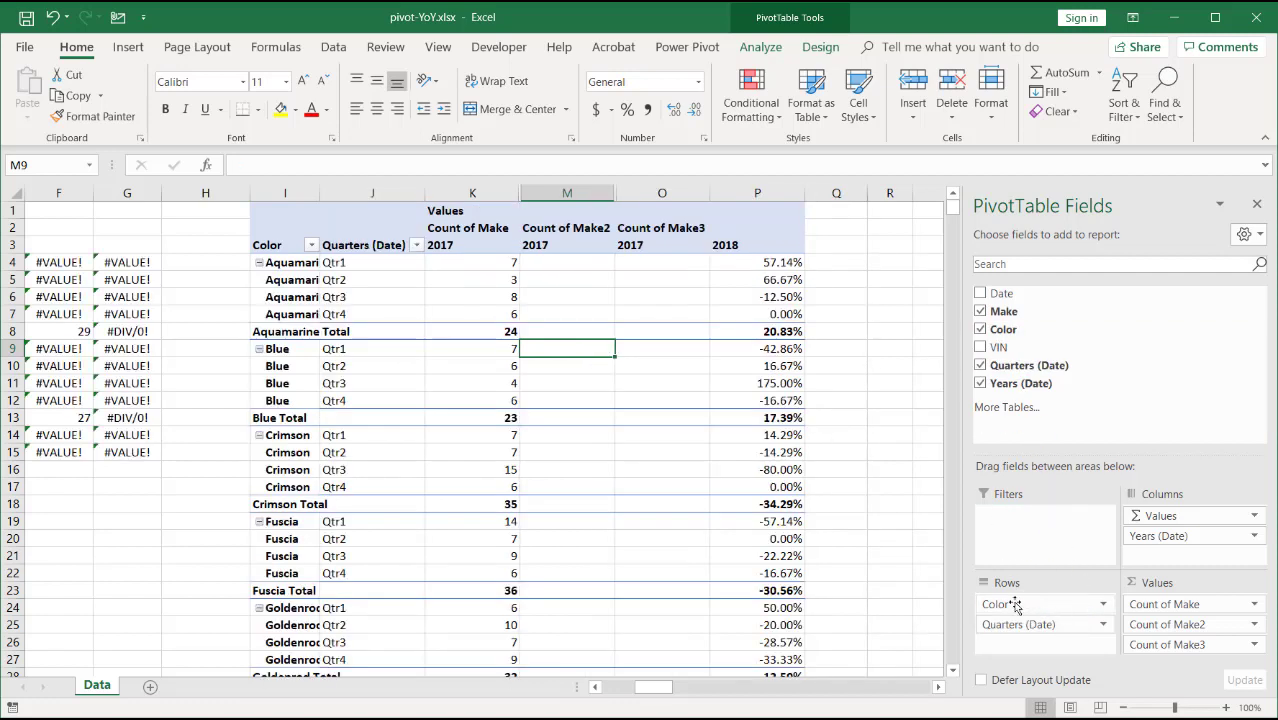
drag(1008, 604, 878, 565)
- Check the quarterly differences and percent changes, including Qtr1 in M4 and O4
click(598, 275)
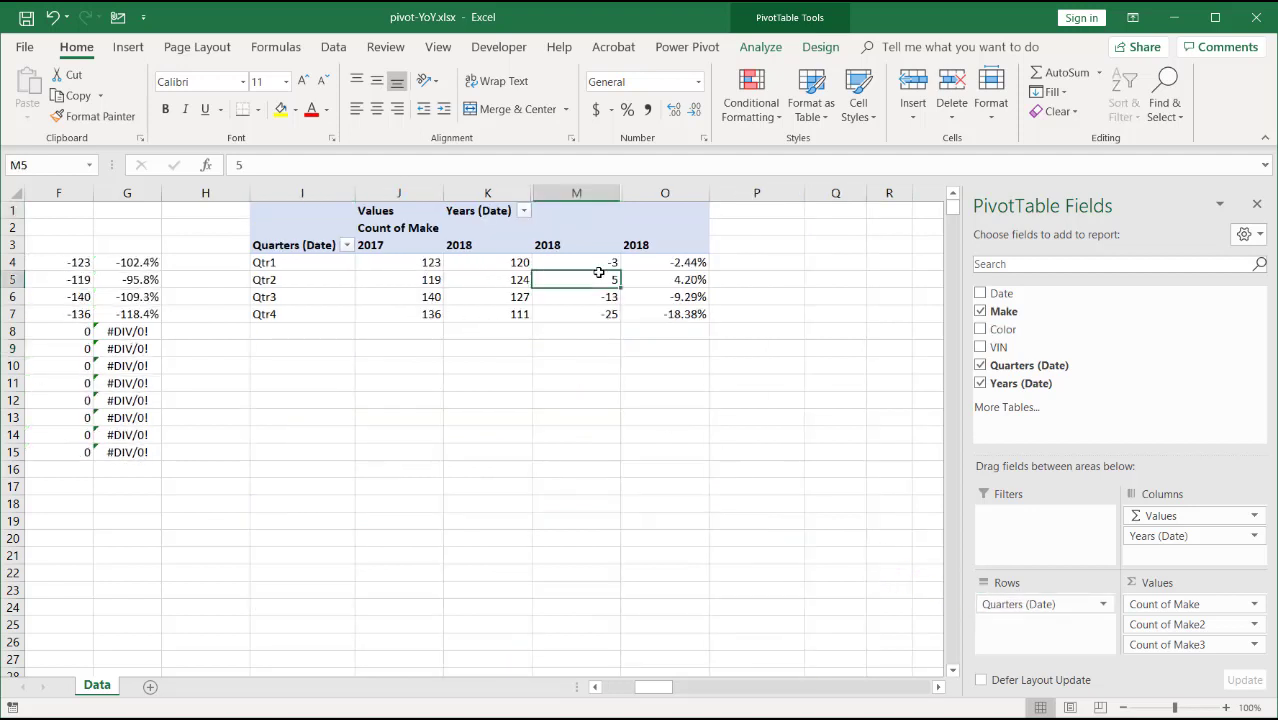
click(113, 300)
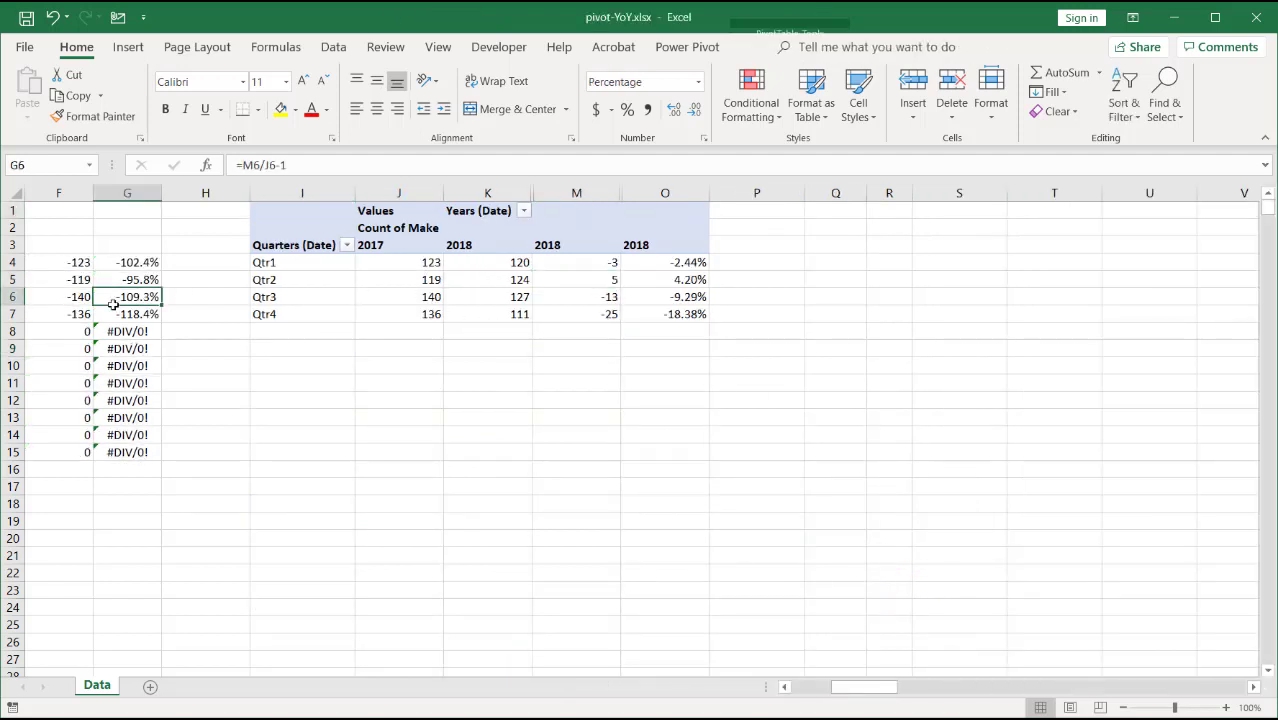
click(565, 312)
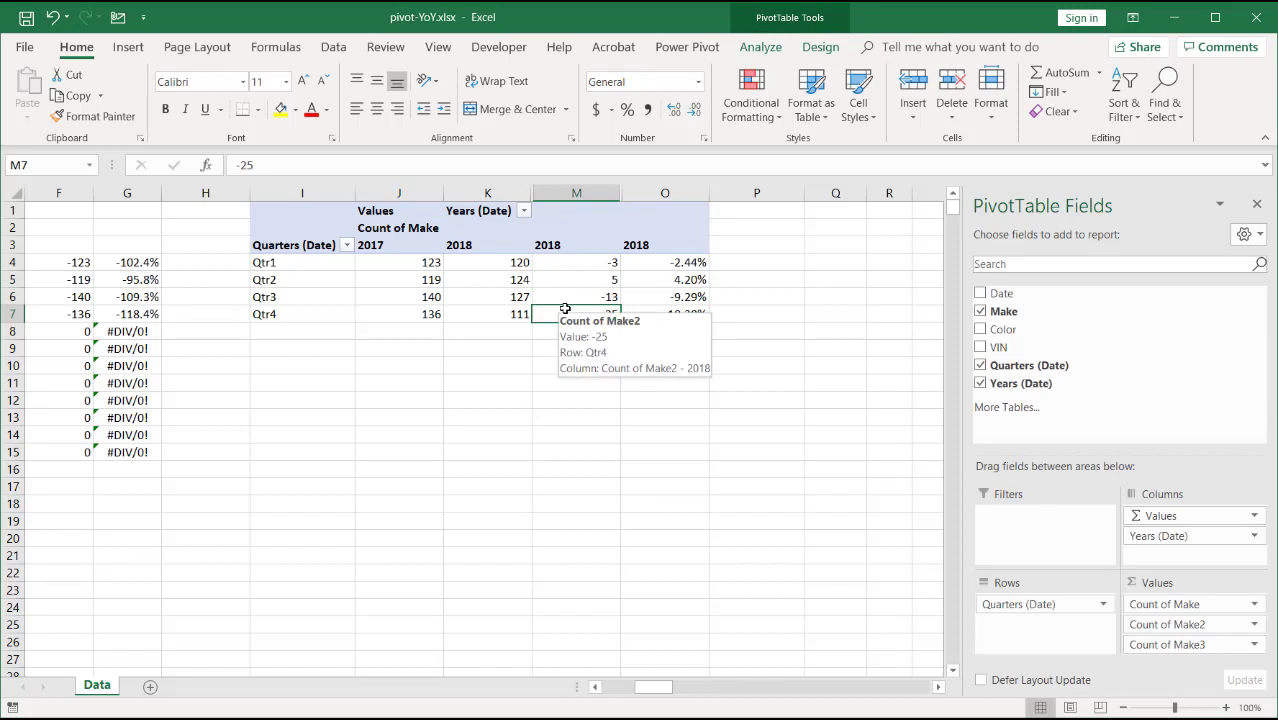
click(588, 262)
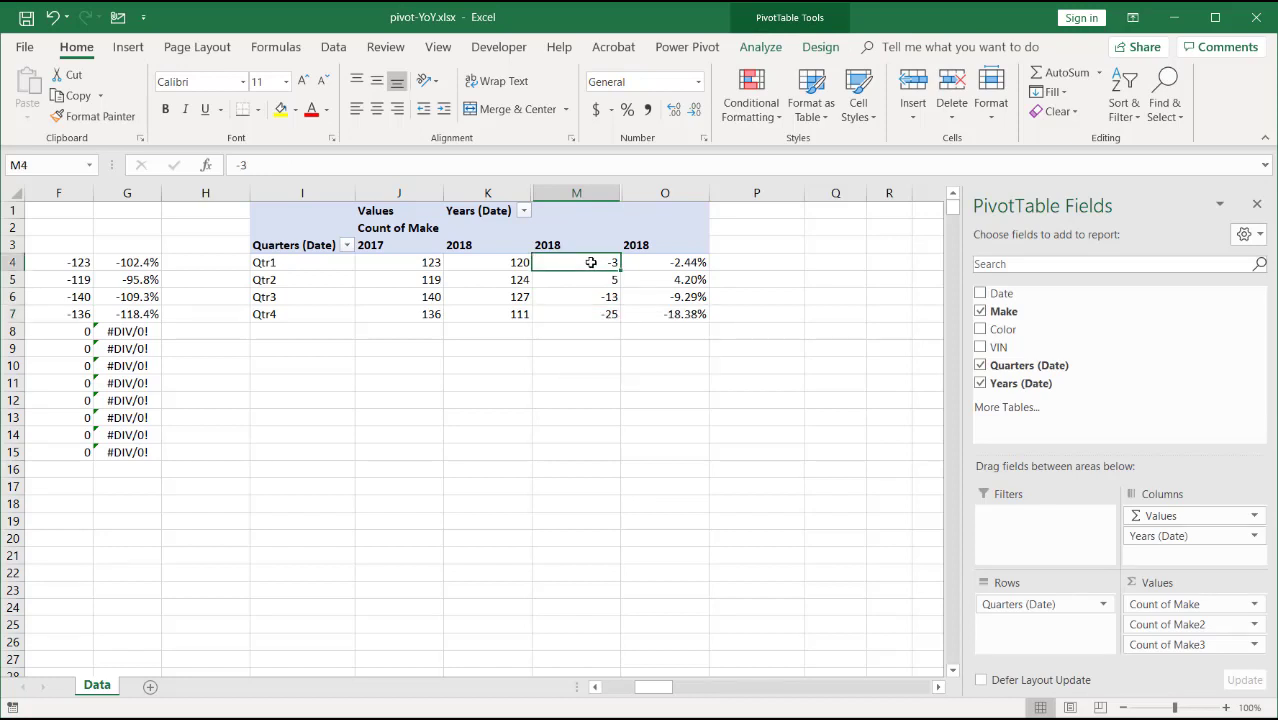
click(655, 263)
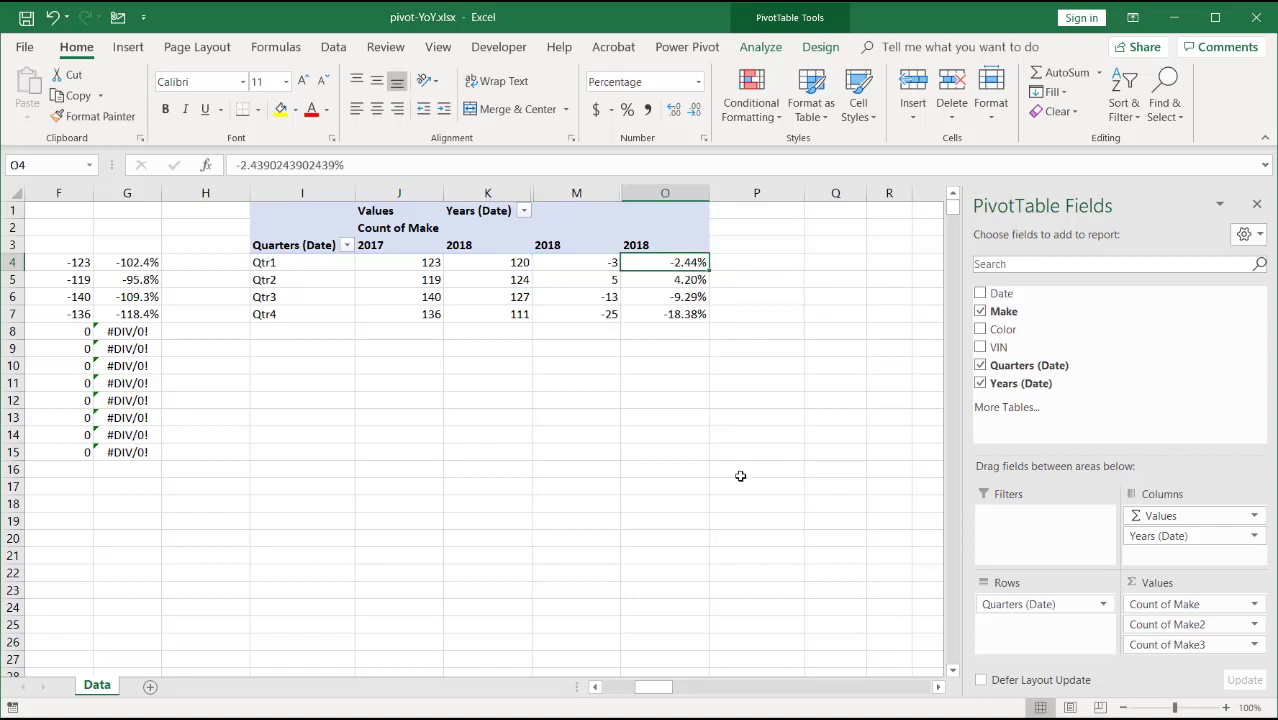